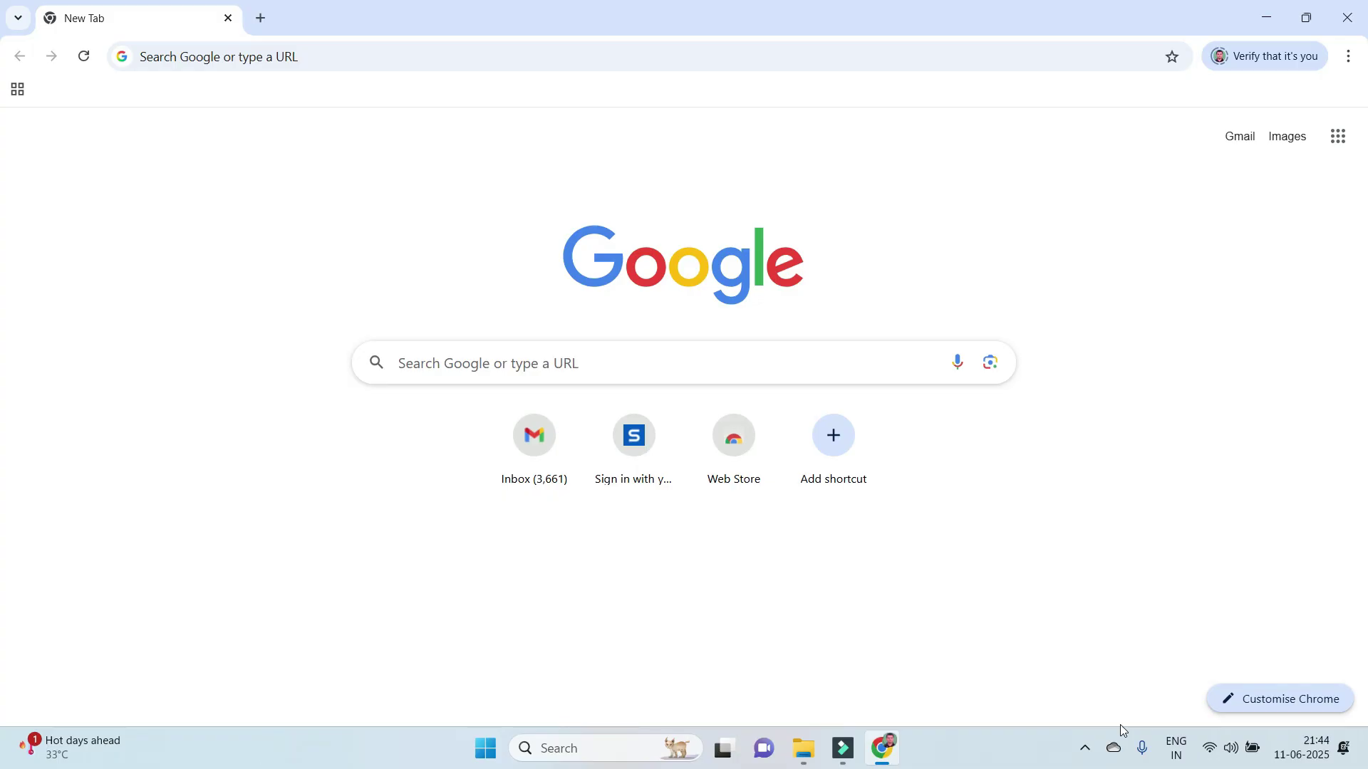
Search Google for 'labview download' and open NI's sponsored LabVIEW page.
click(552, 371)
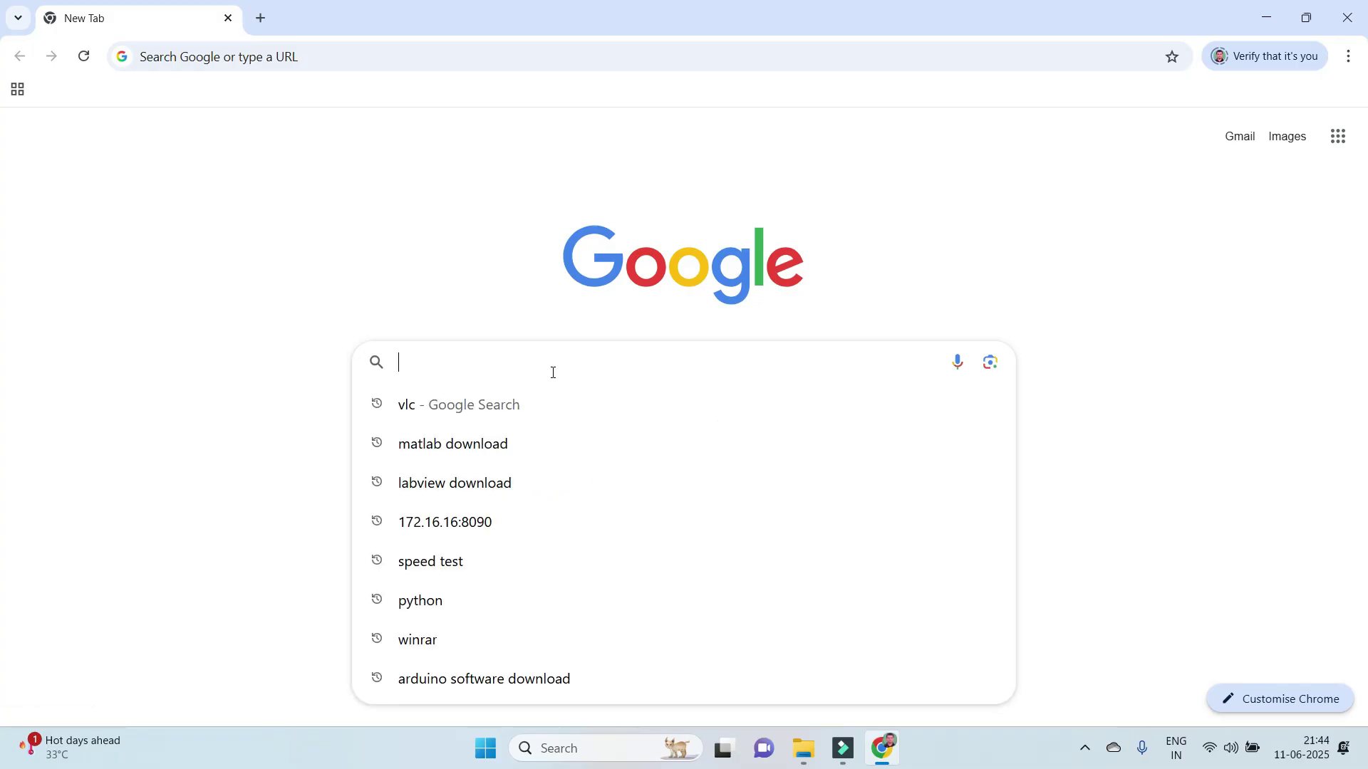
text(labview)
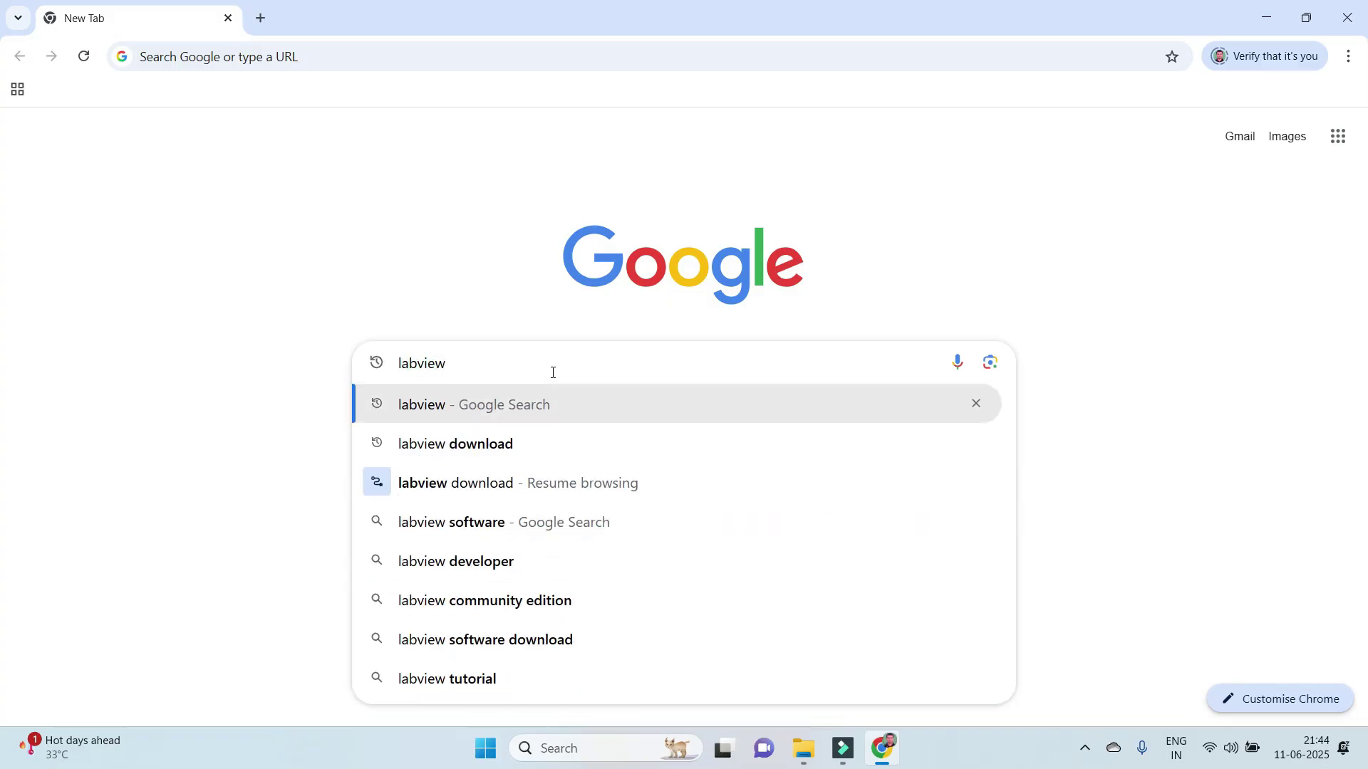
click(507, 444)
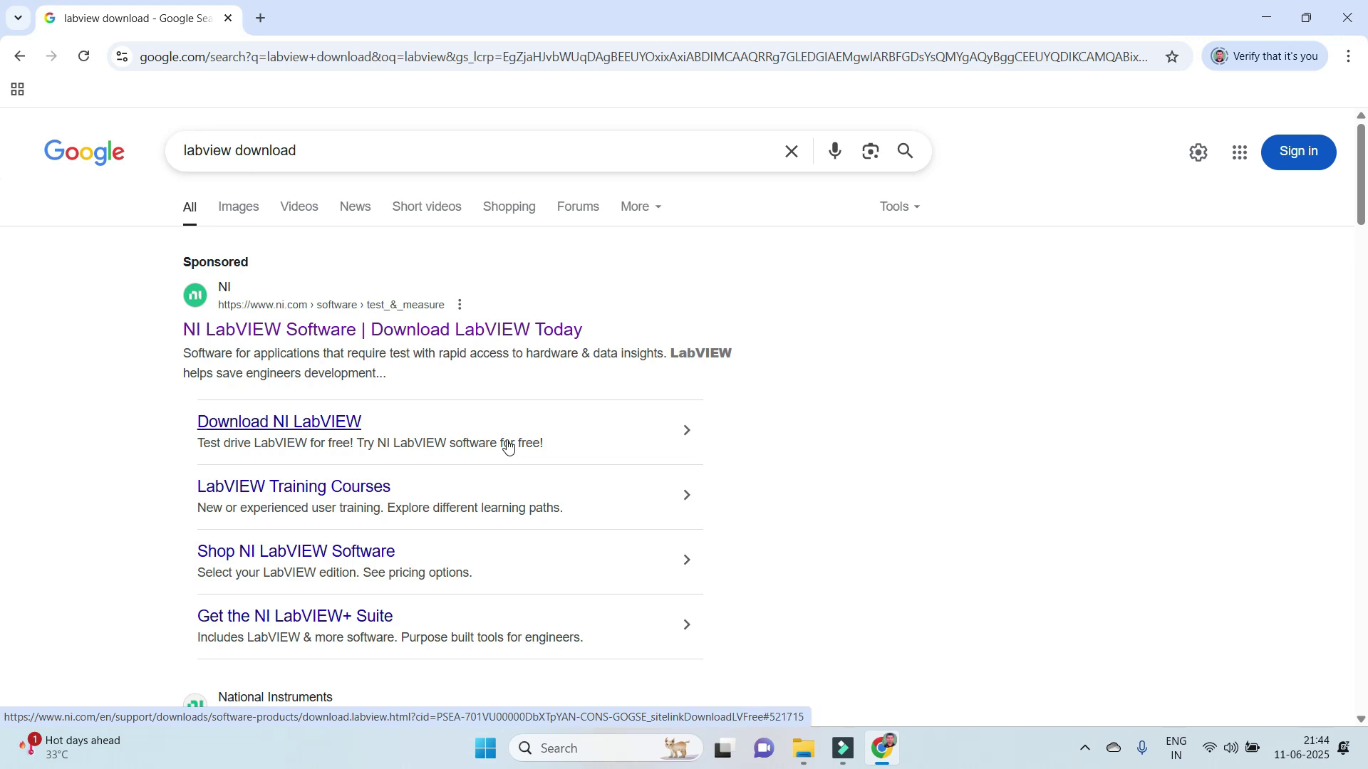
click(495, 341)
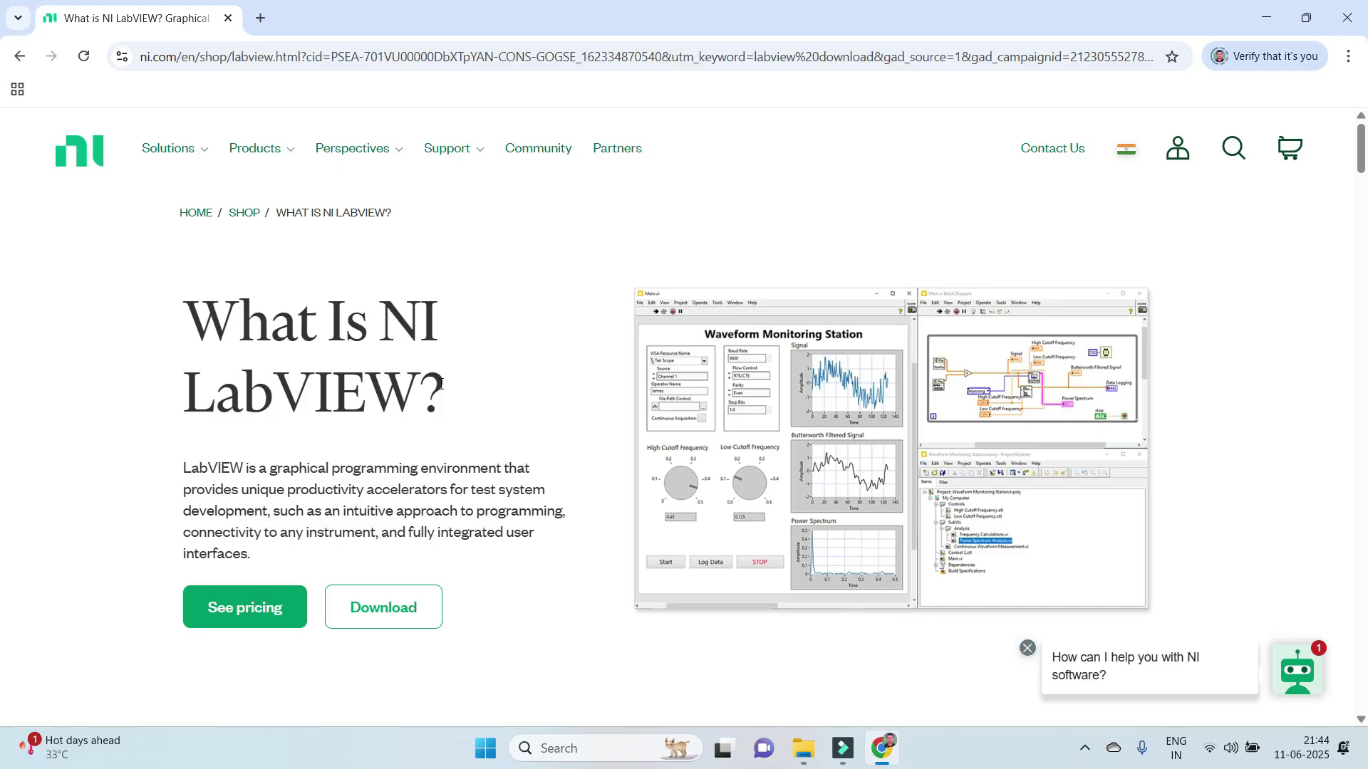
Go to NI's LabVIEW download page and keep Windows and version 2025 Q1.
click(406, 614)
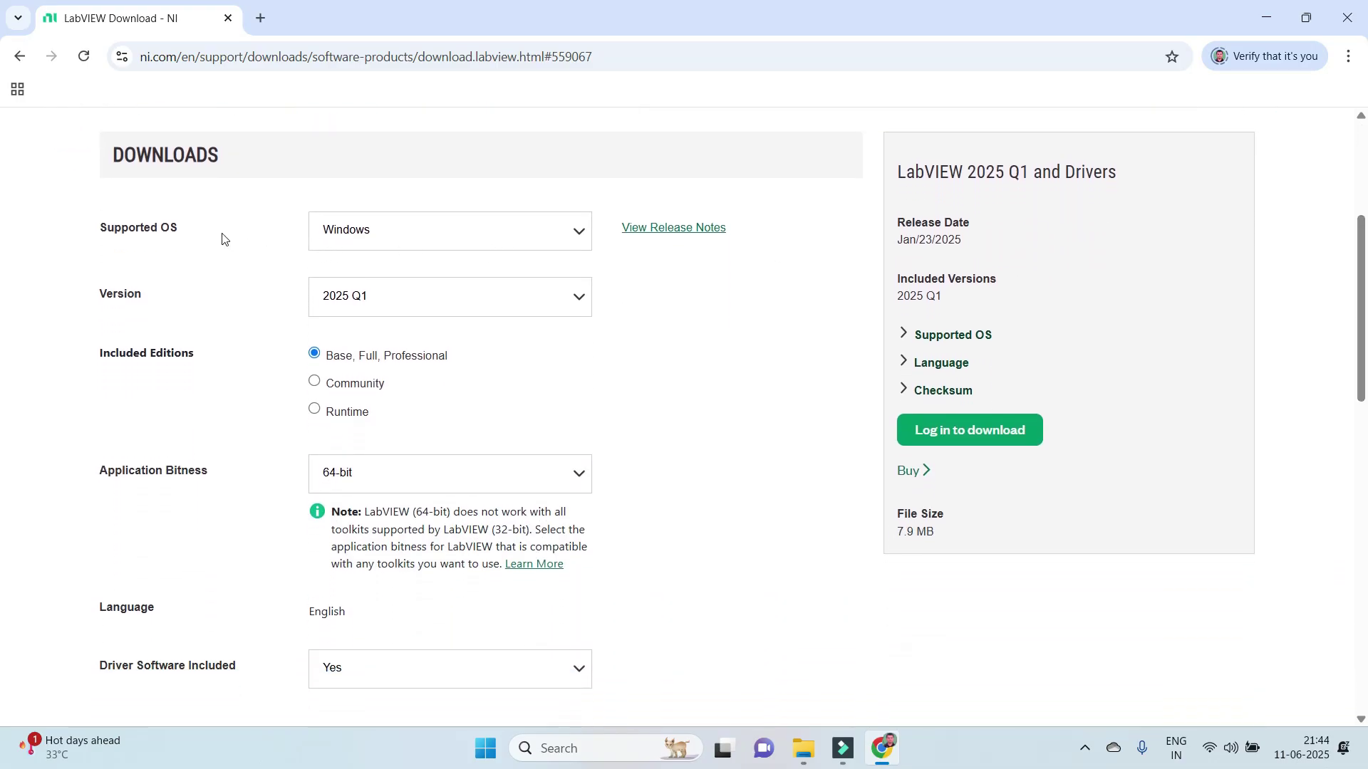
click(437, 244)
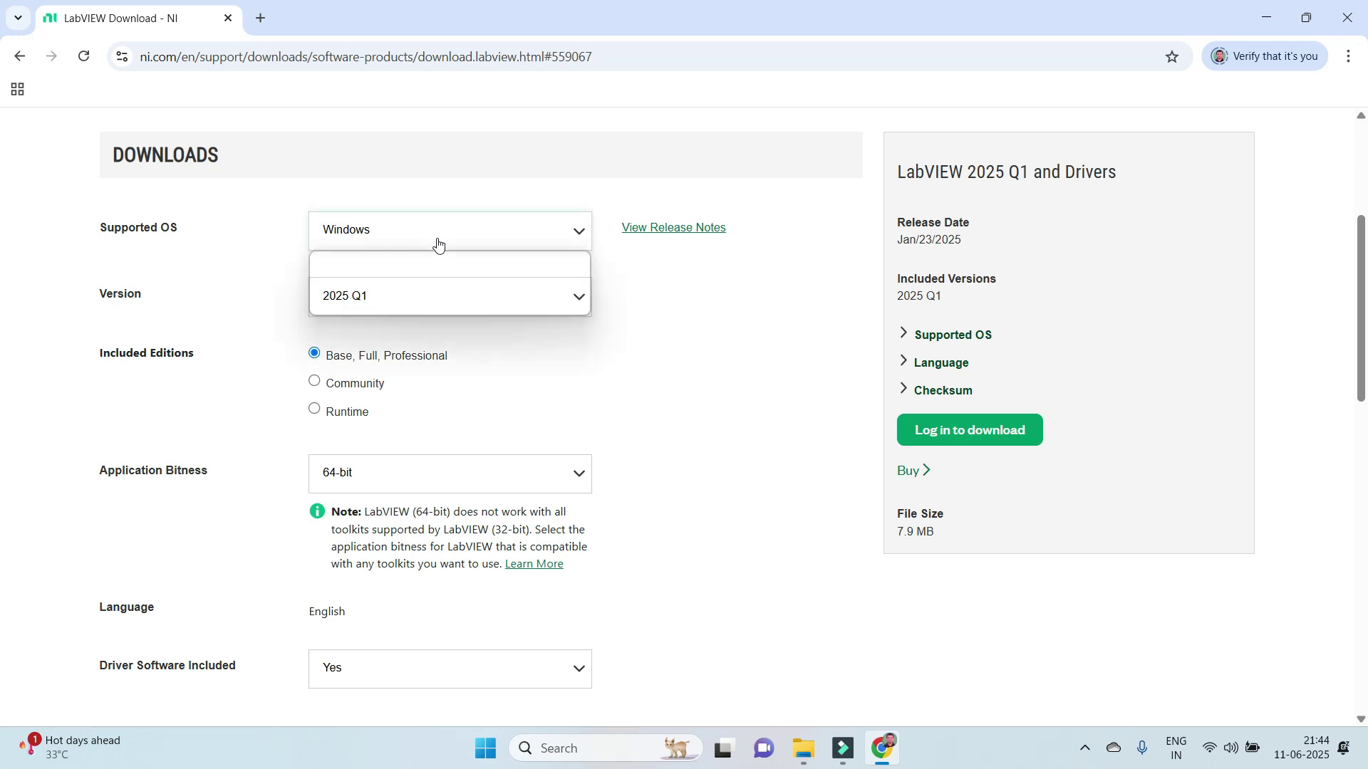
click(271, 249)
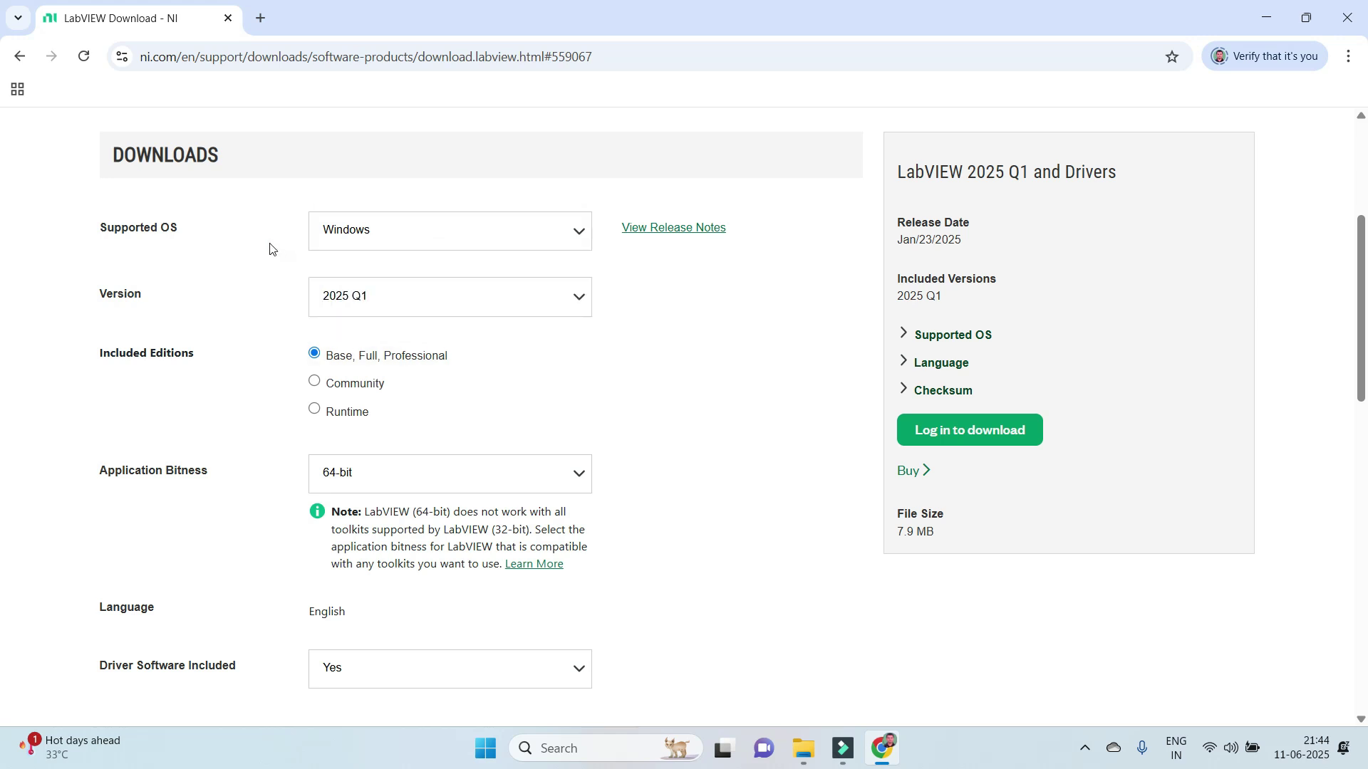
click(368, 249)
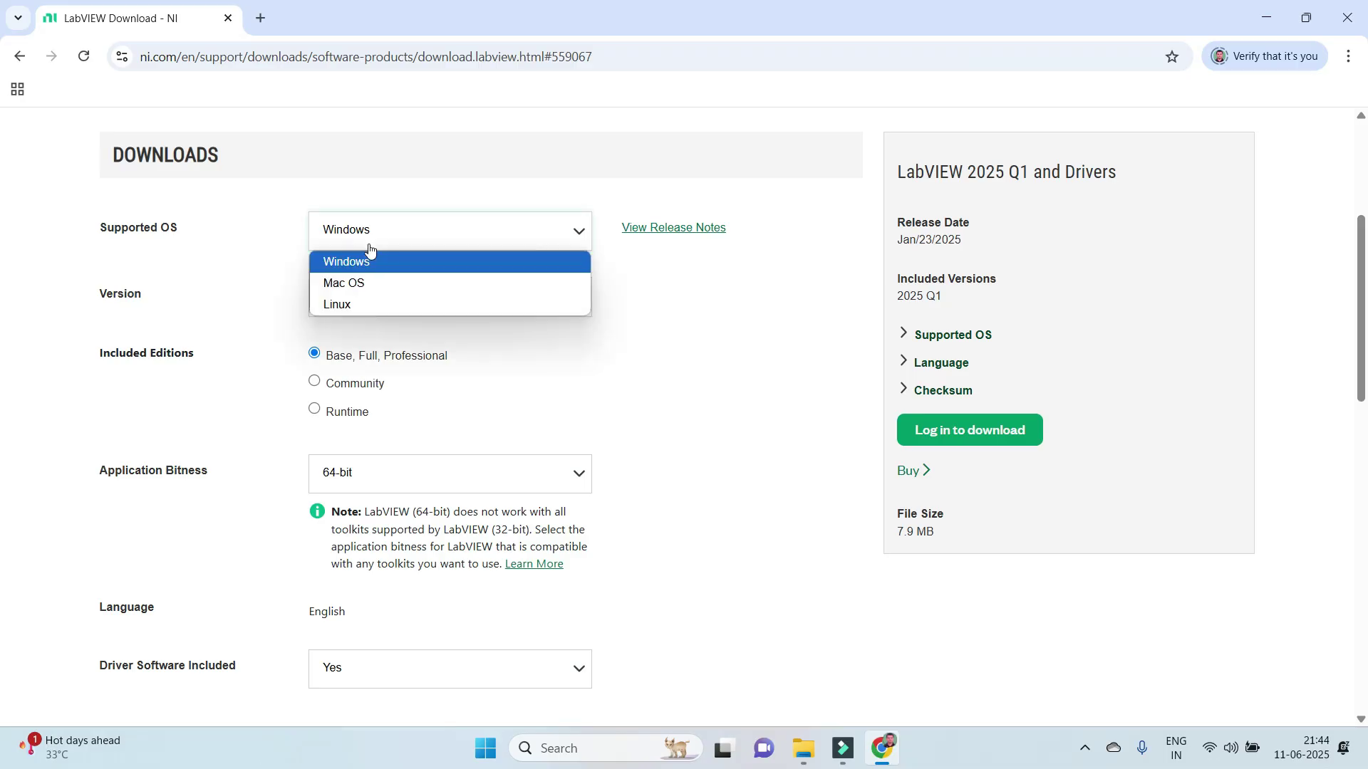
click(249, 275)
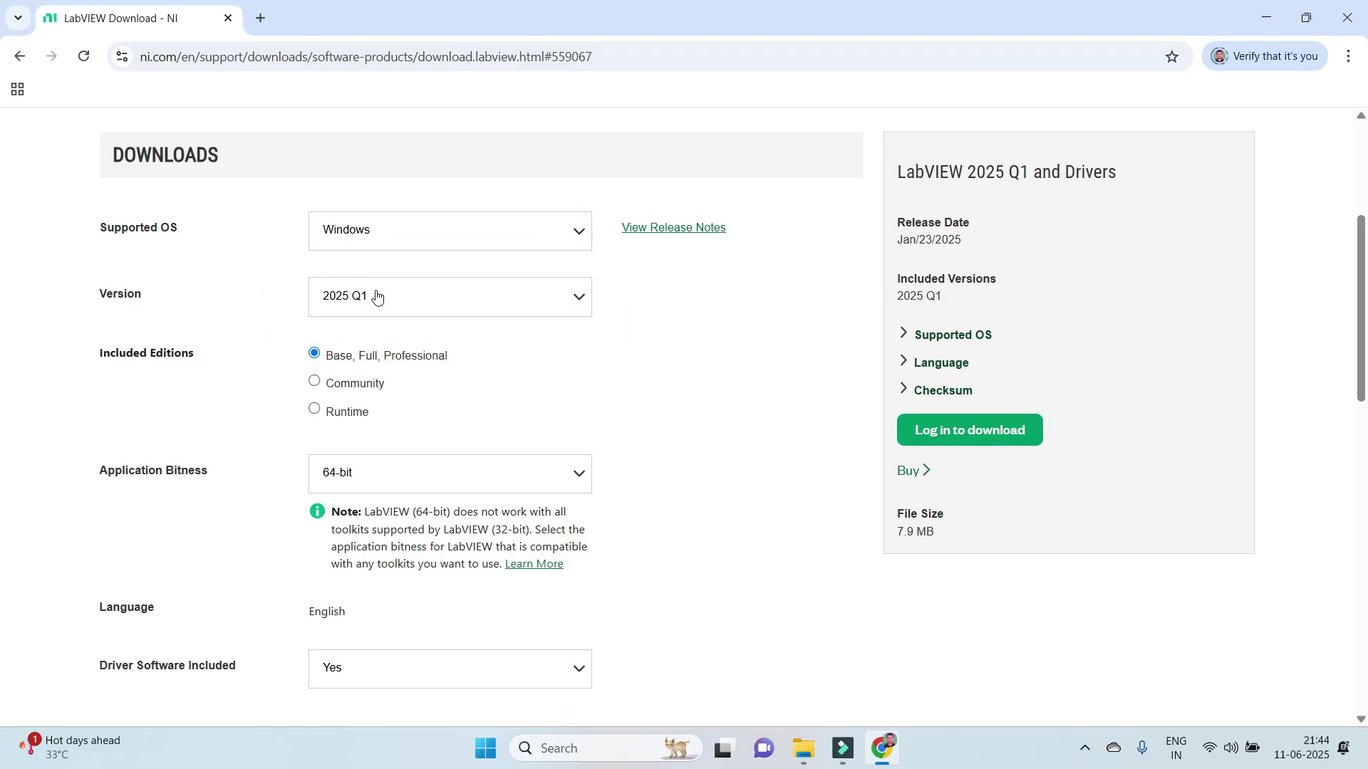
click(396, 310)
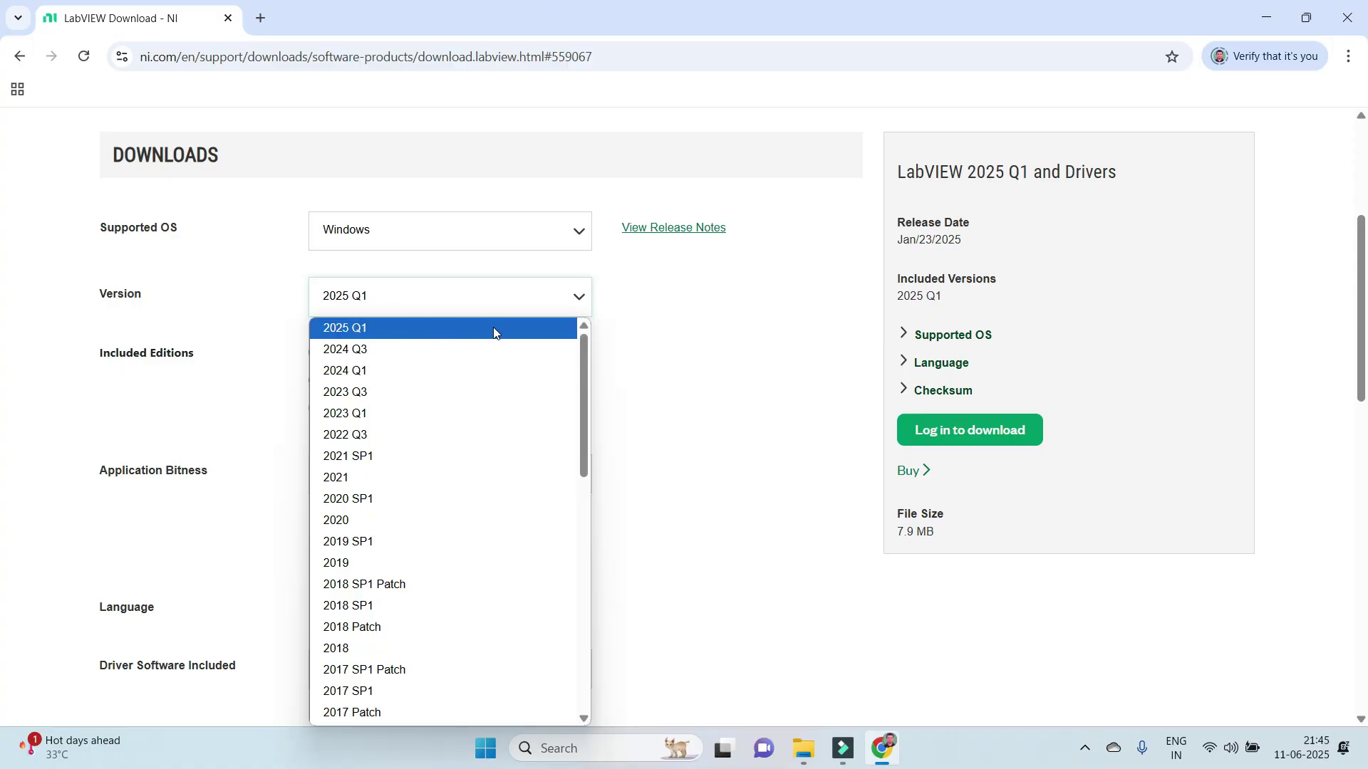
click(640, 336)
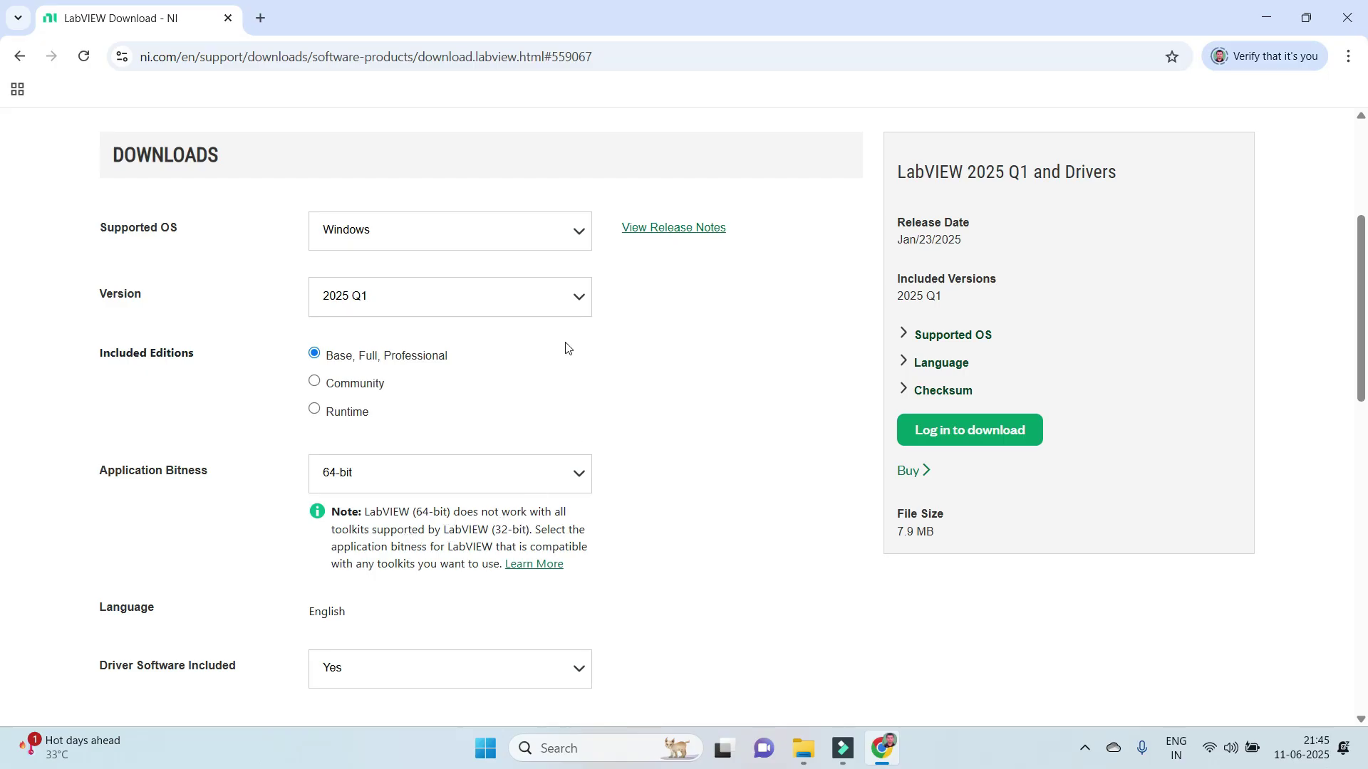
Switch the application bitness to 32-bit and review the download options.
click(546, 473)
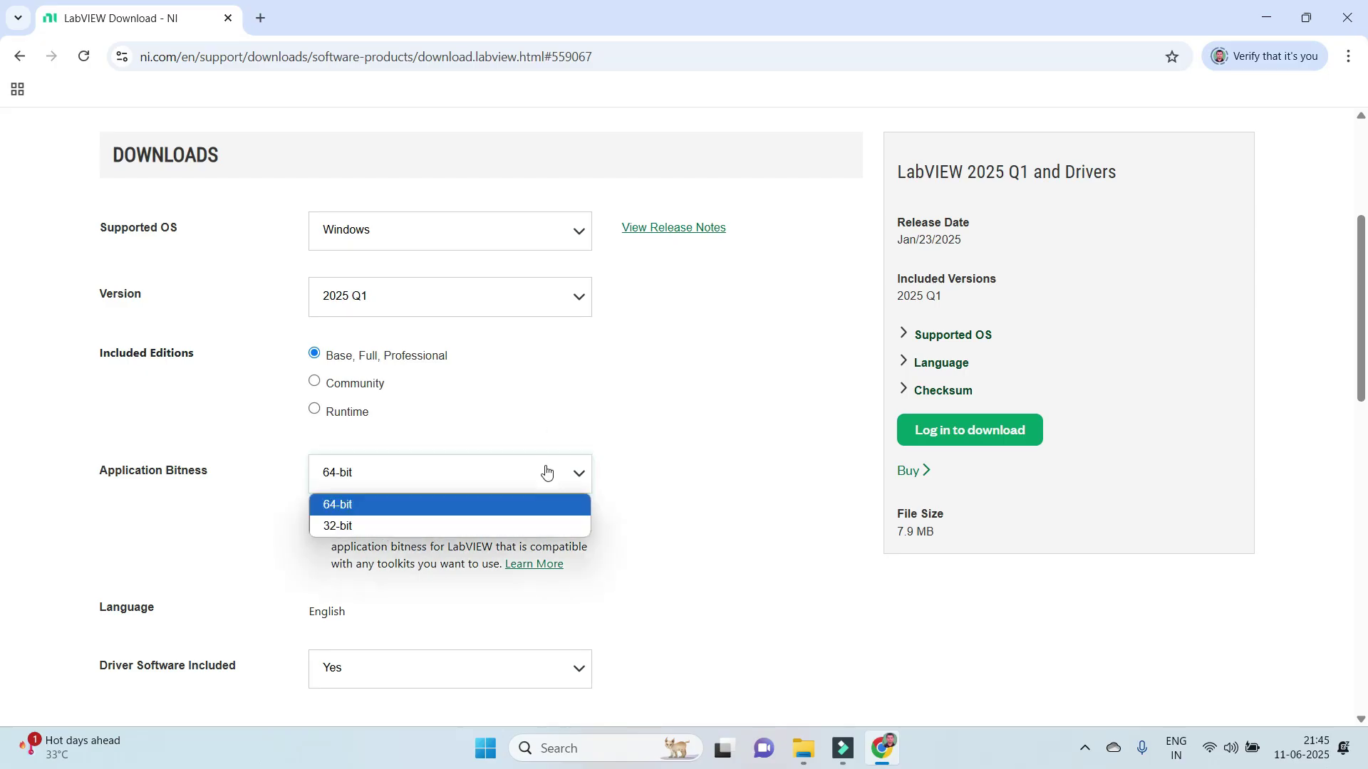
click(518, 528)
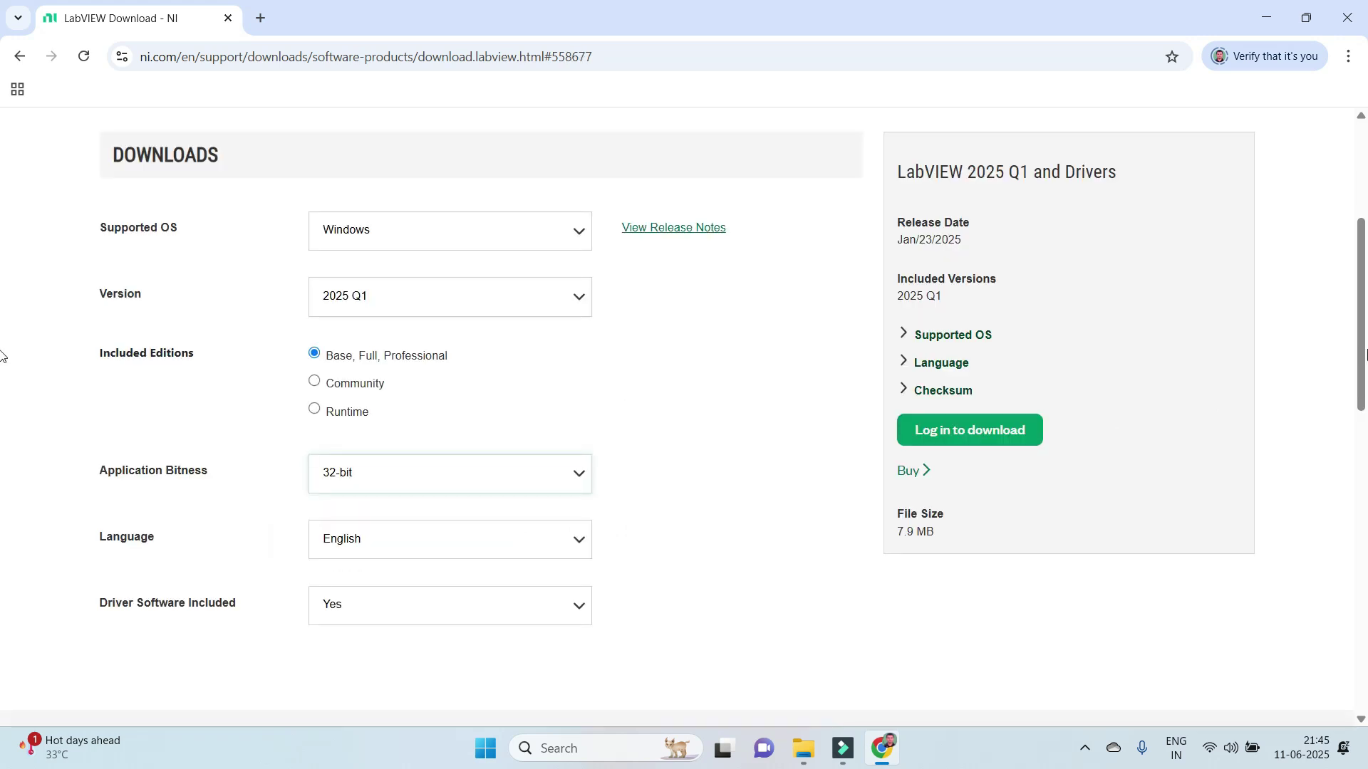
scroll(1, 336, down, 1)
scroll(2, 331, up, 2)
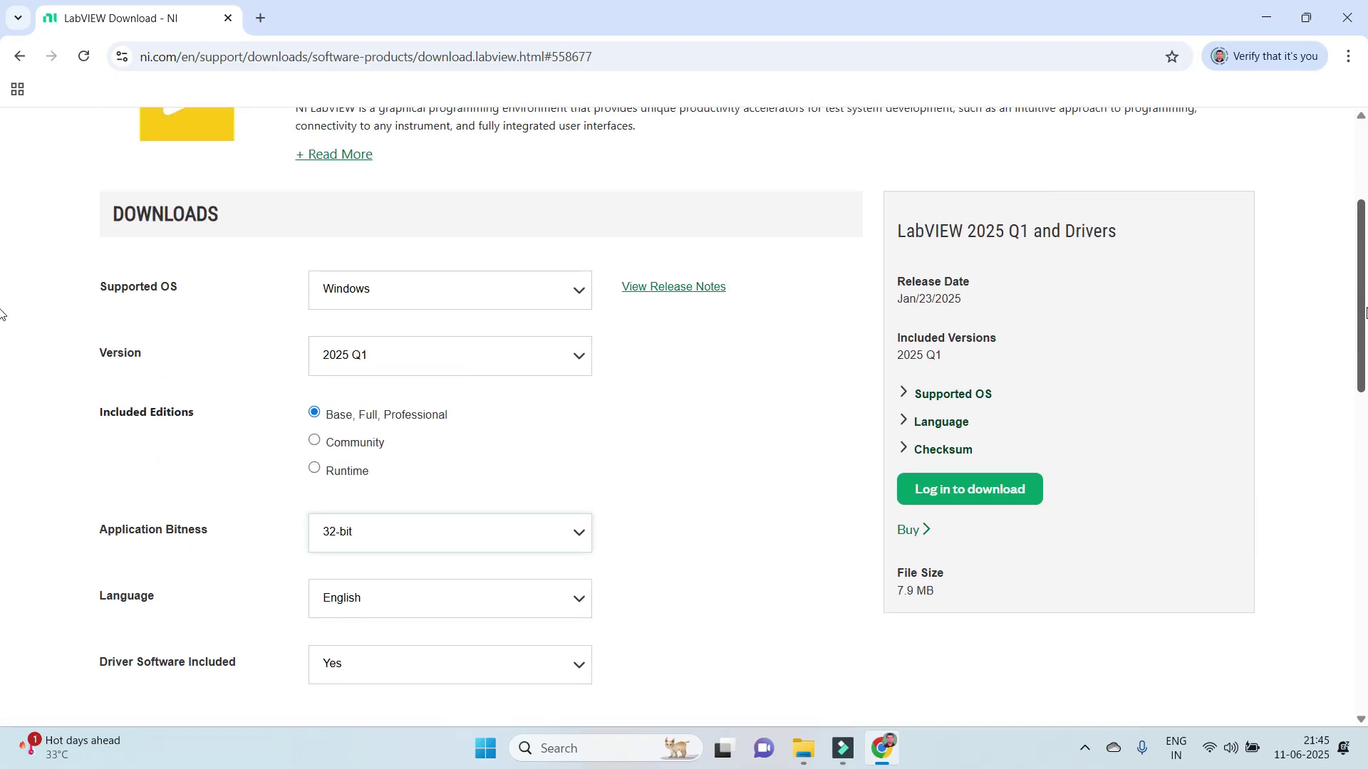
Sign in to the NI account with its e-mail and password, staying logged in.
click(981, 502)
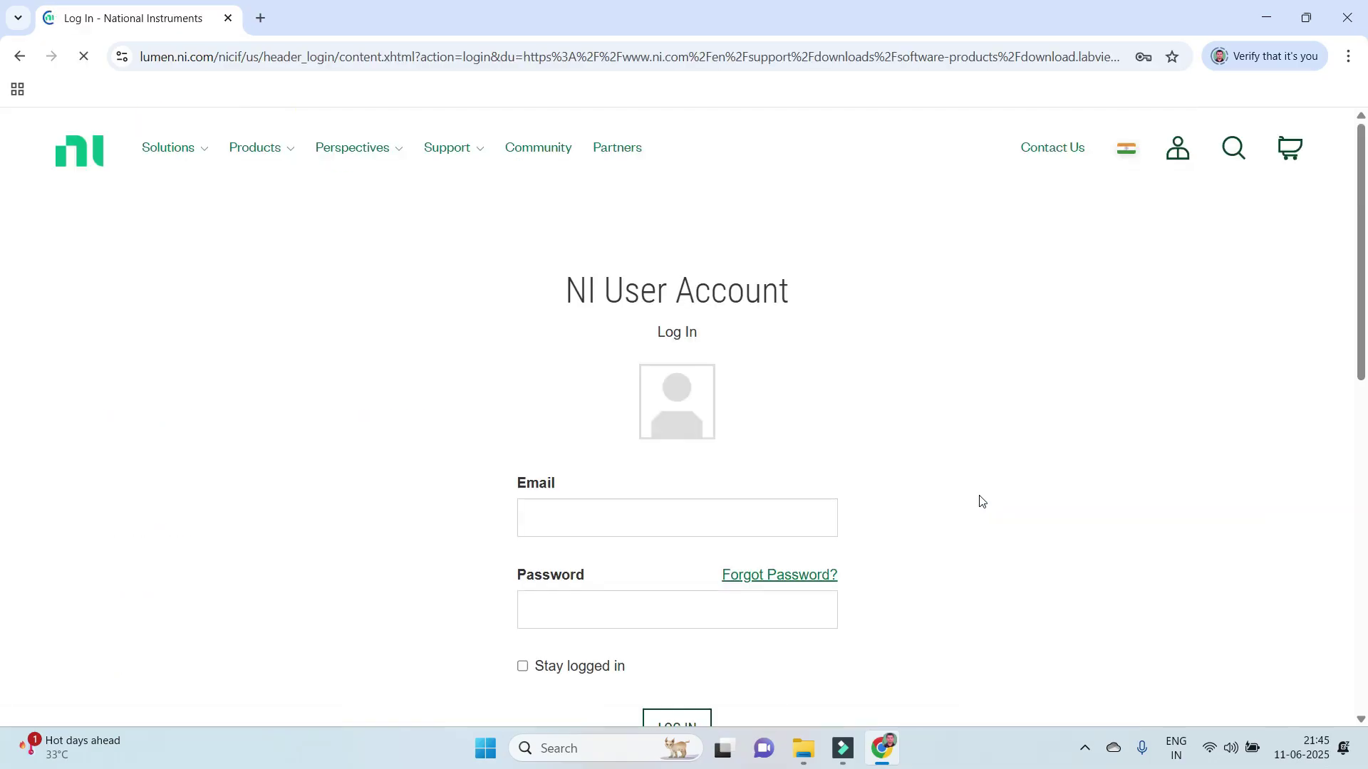
click(758, 518)
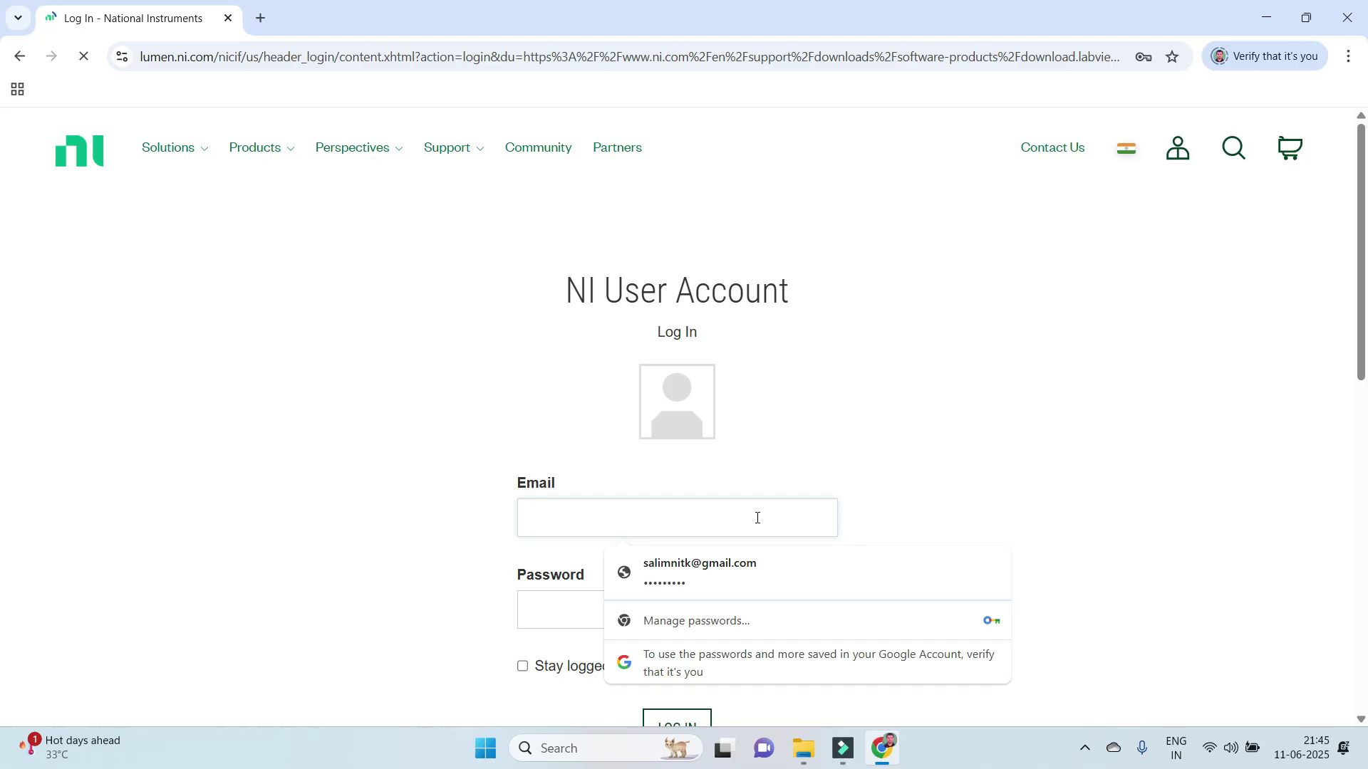
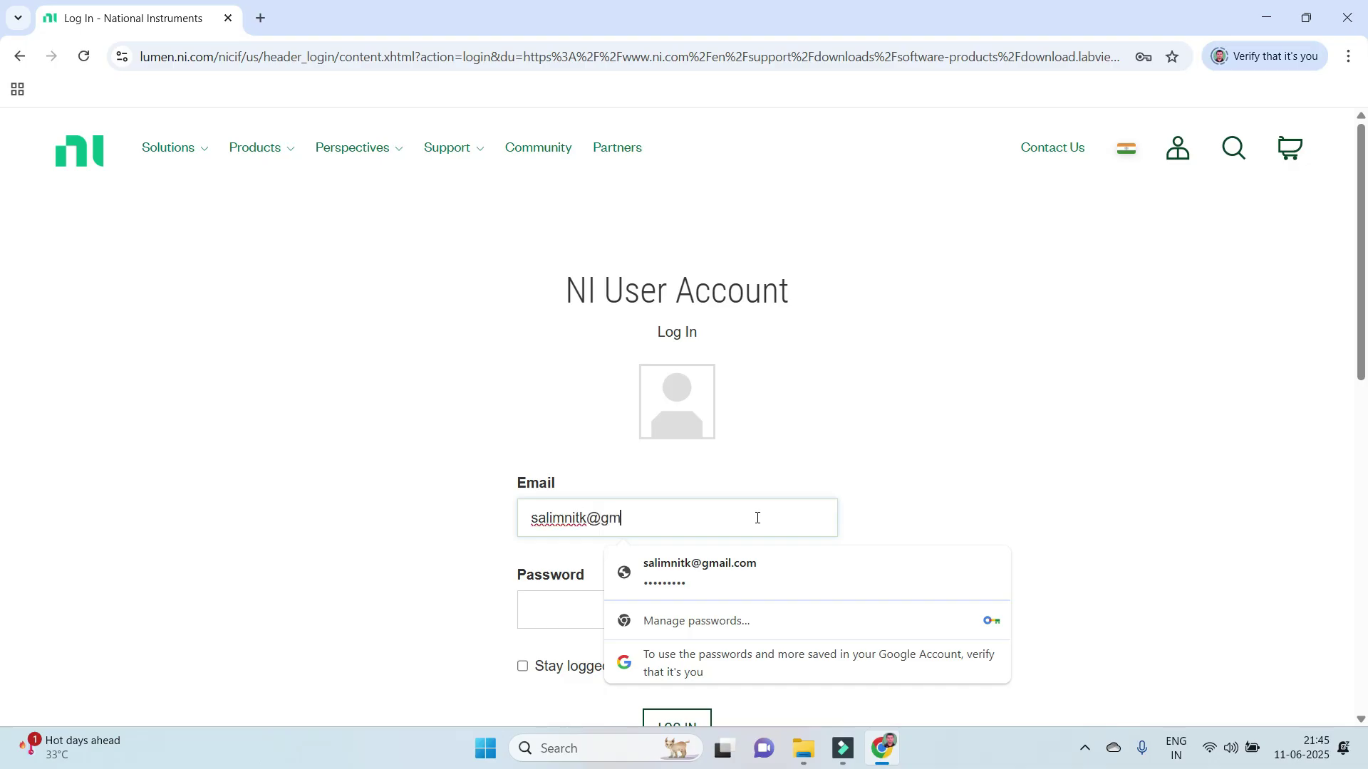
click(552, 610)
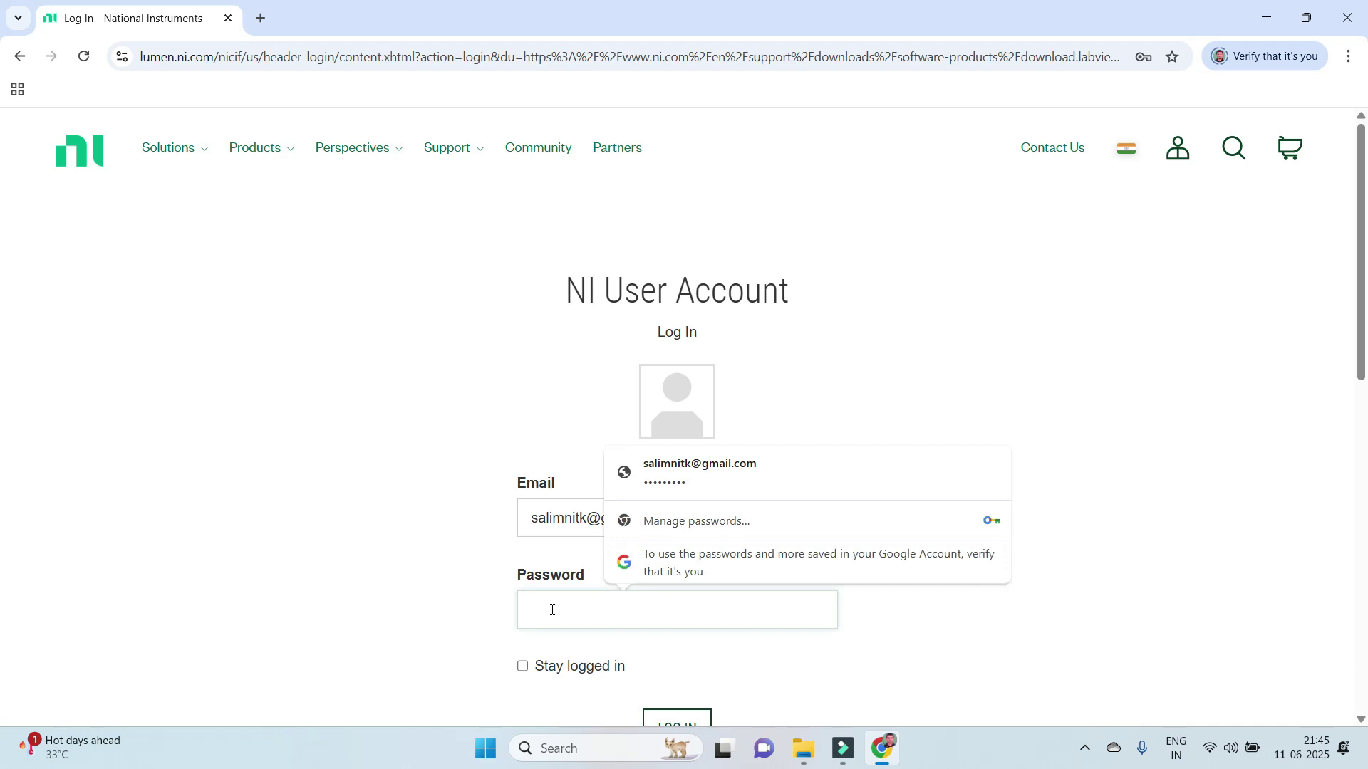
text(***)
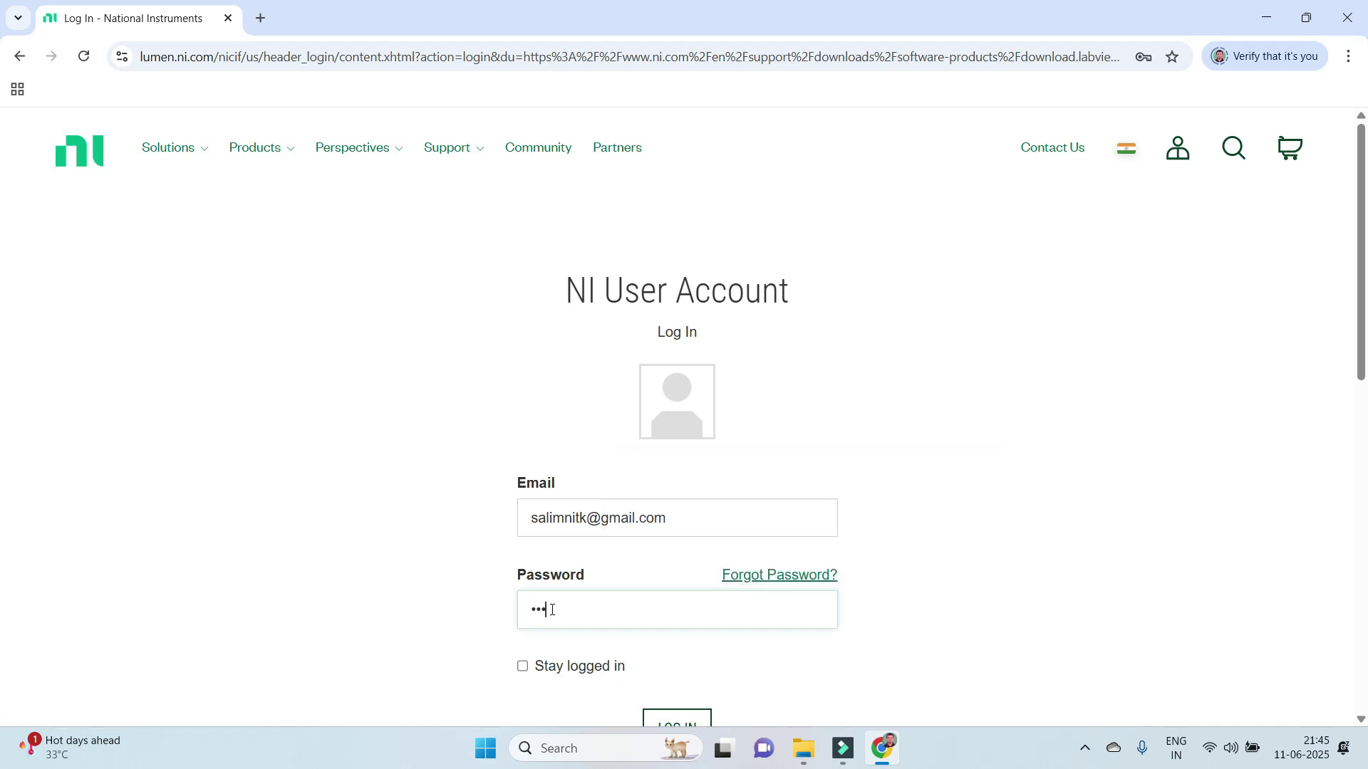
text(******)
click(522, 667)
click(659, 721)
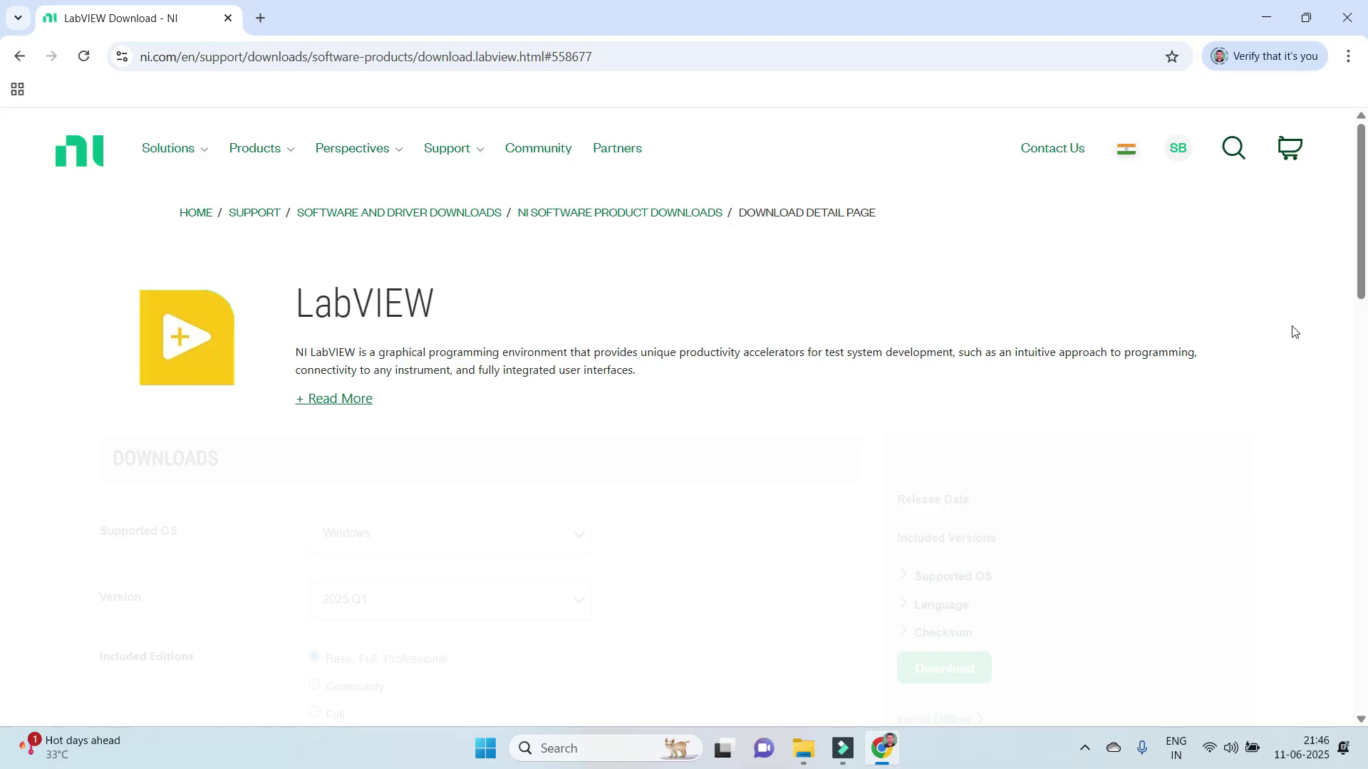
Download the LabVIEW 2025 Q1 and Drivers online installer from the Downloads section.
drag(1365, 200, 1366, 278)
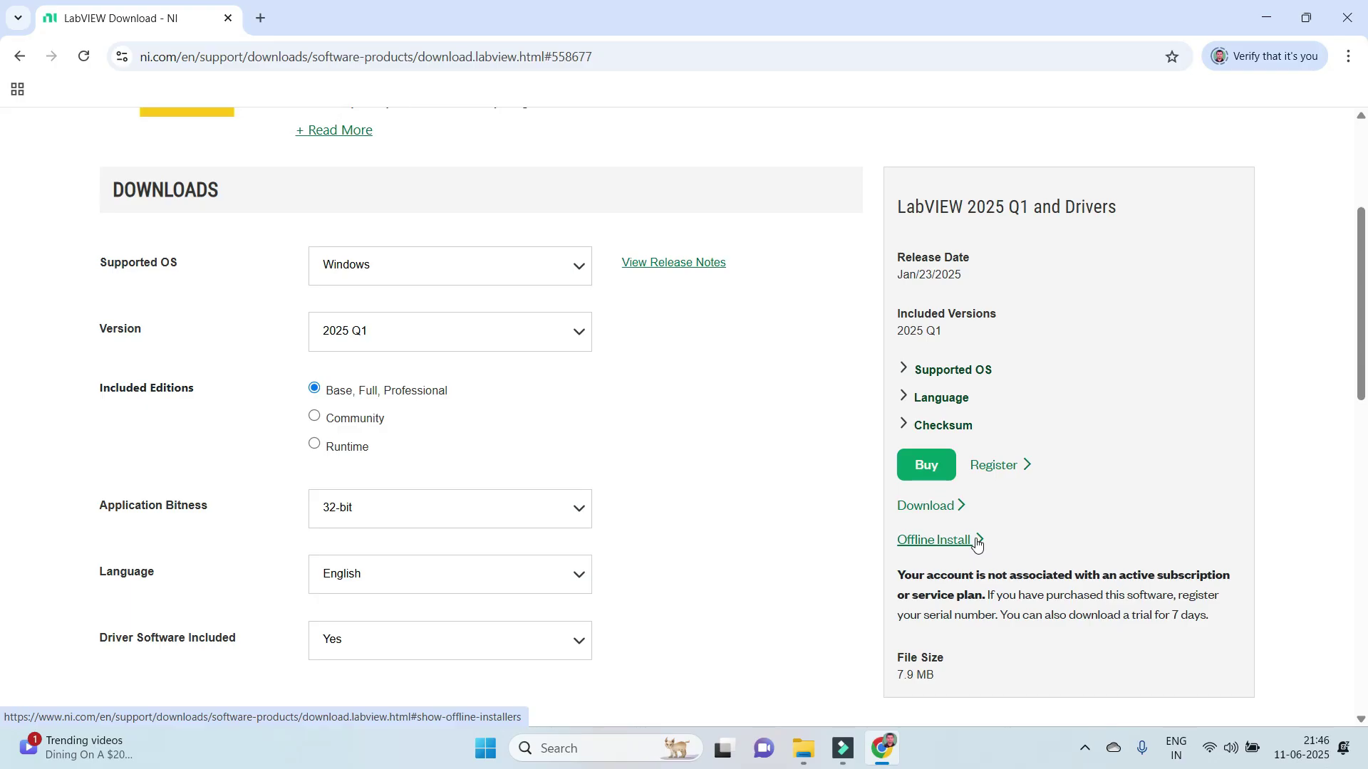
click(942, 512)
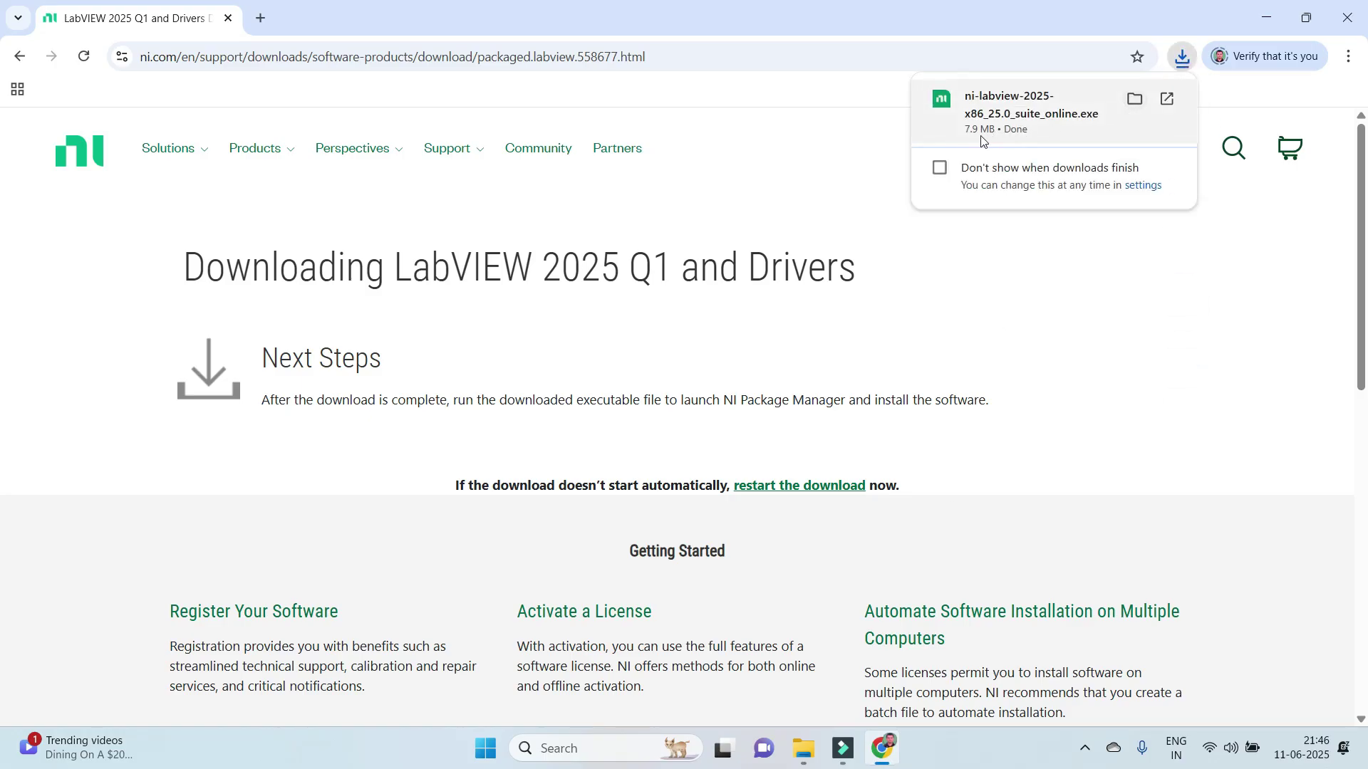
Run ni-labview-2025-x86_25.0_suite_online from the Downloads folder.
click(1136, 99)
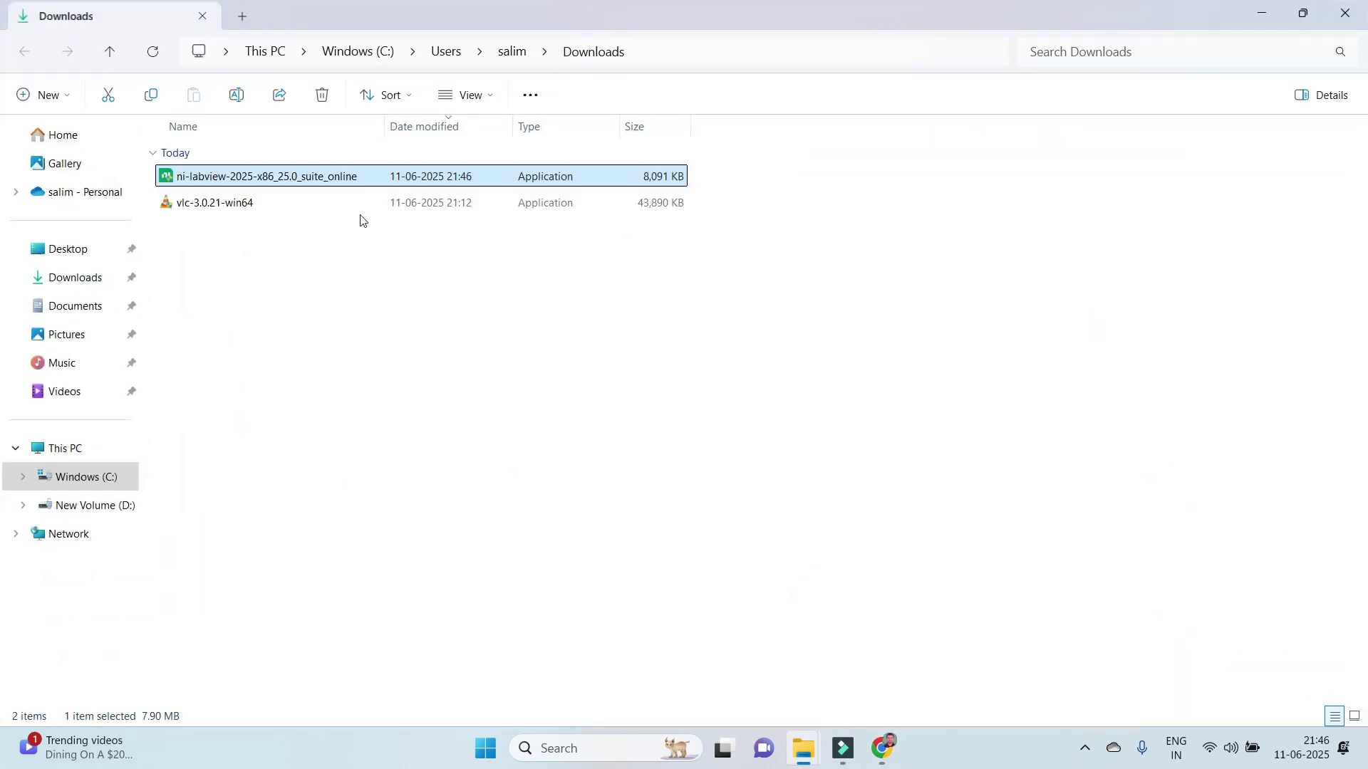
double_click(424, 177)
key(Return)
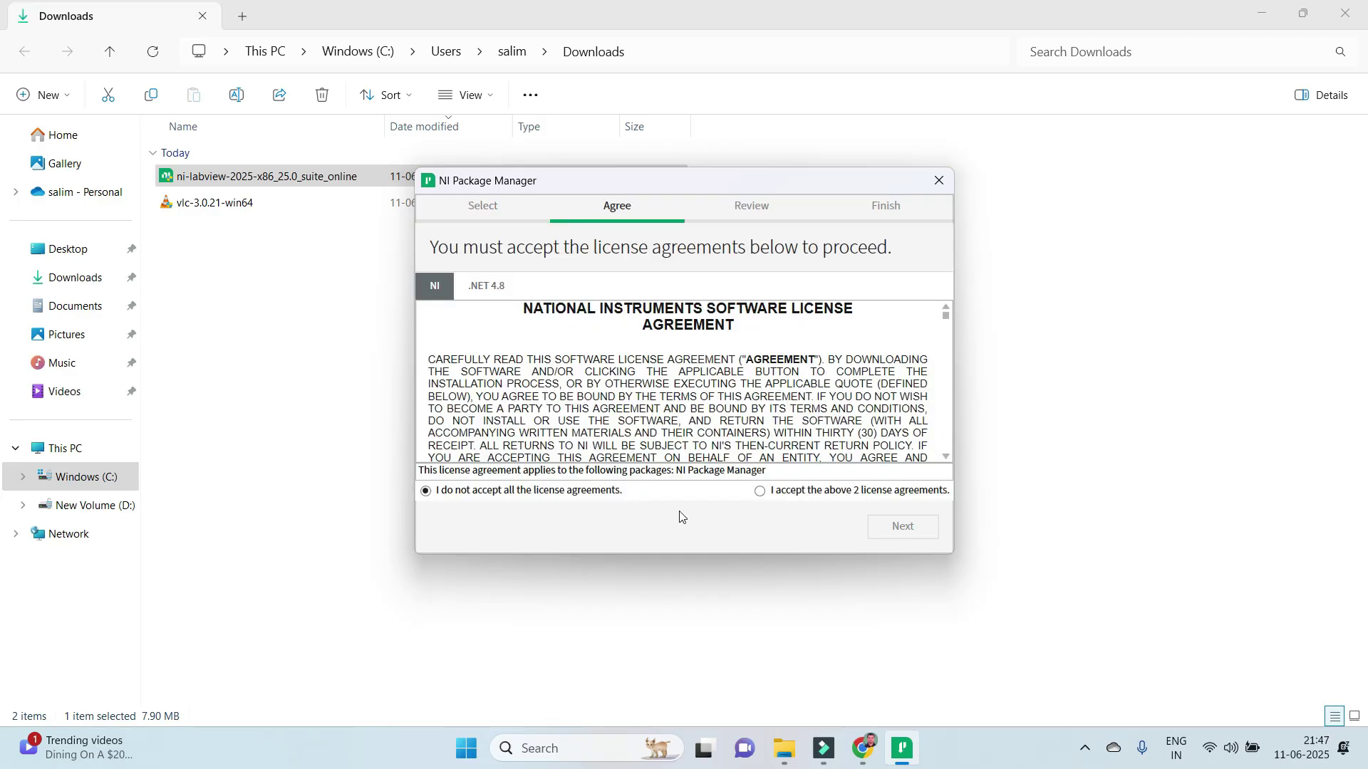
Accept the licenses, keep Windows fast startup enabled, and install NI Package Manager 2025 Q2.
click(760, 492)
click(891, 532)
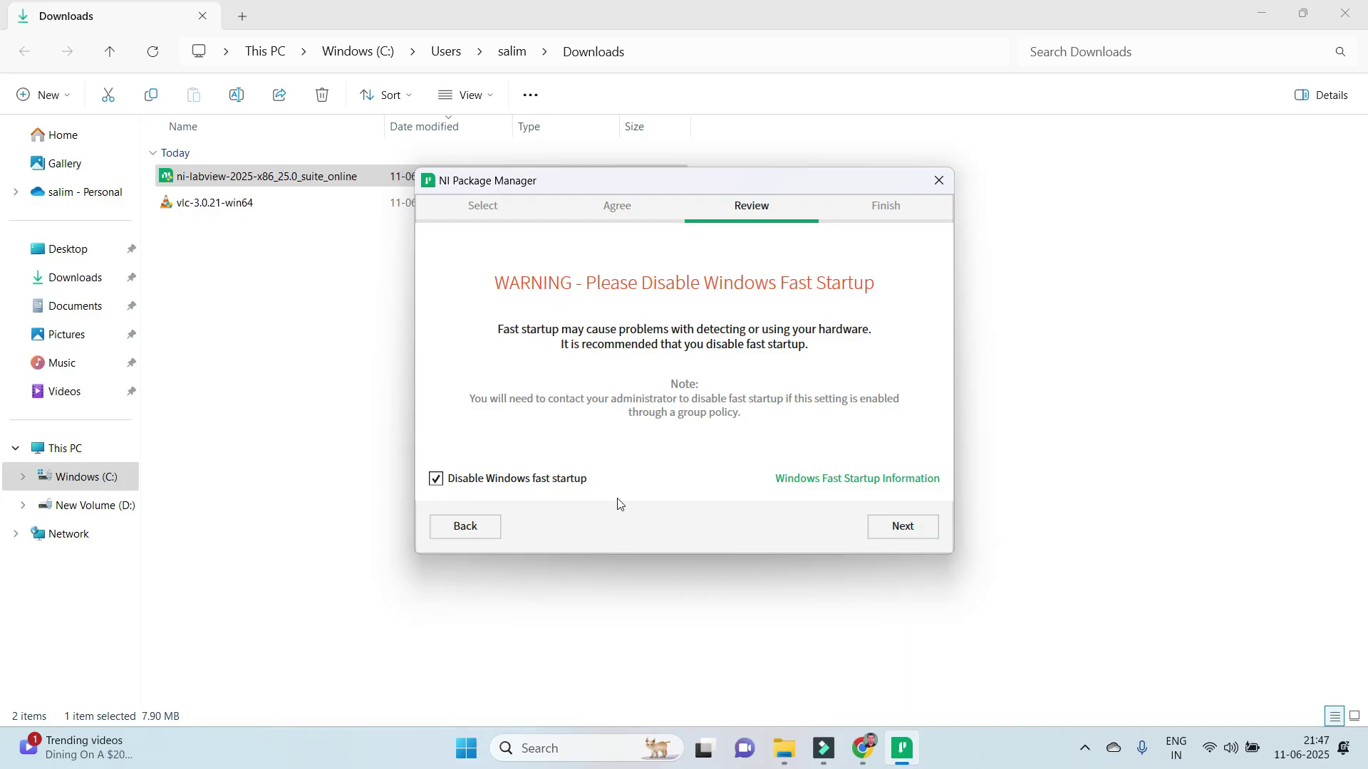
click(568, 479)
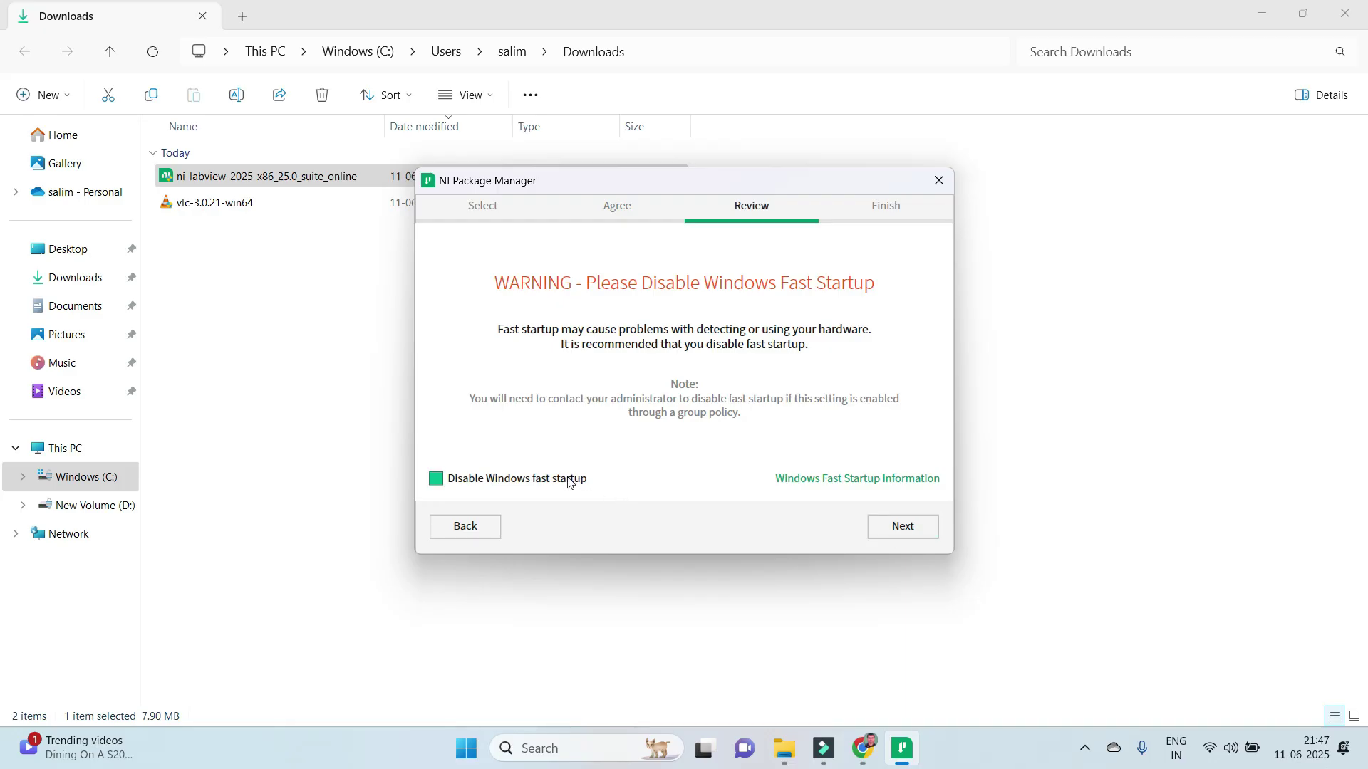
click(901, 527)
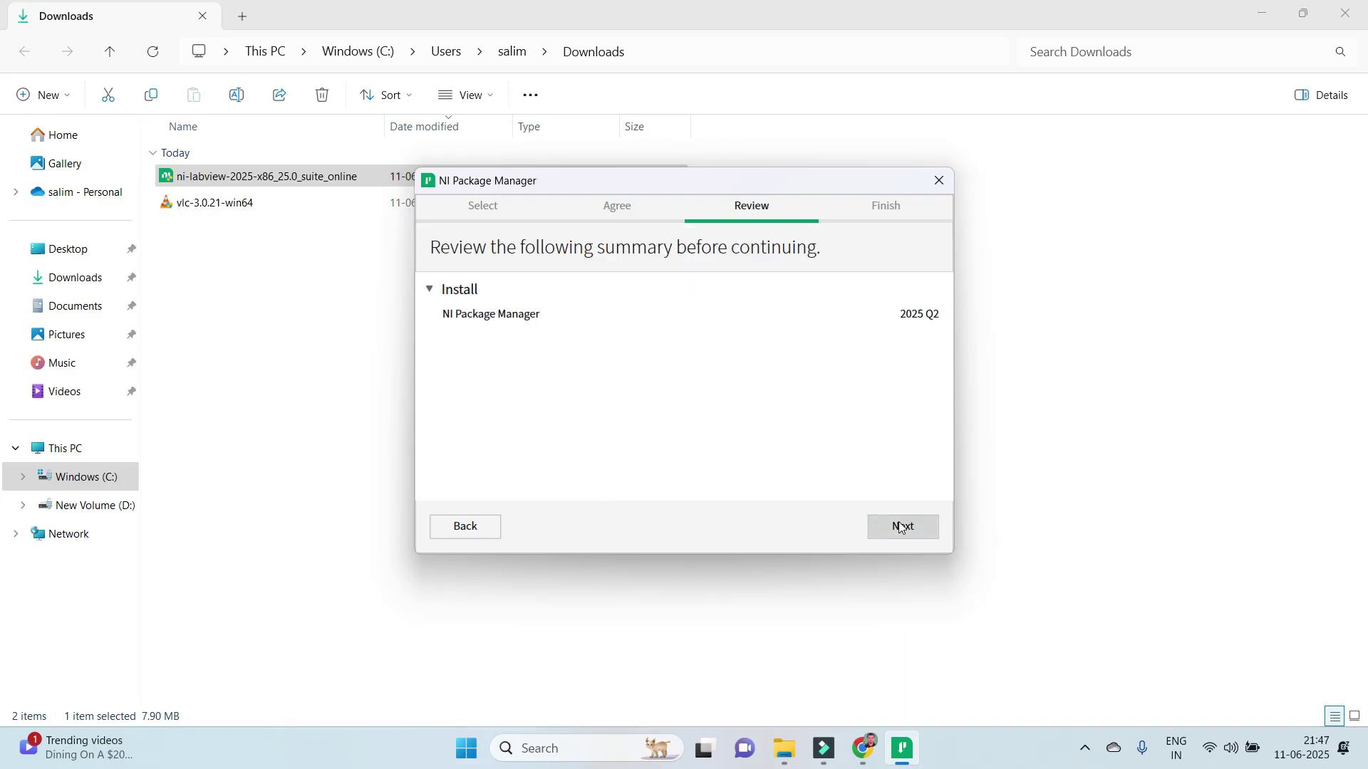
click(901, 527)
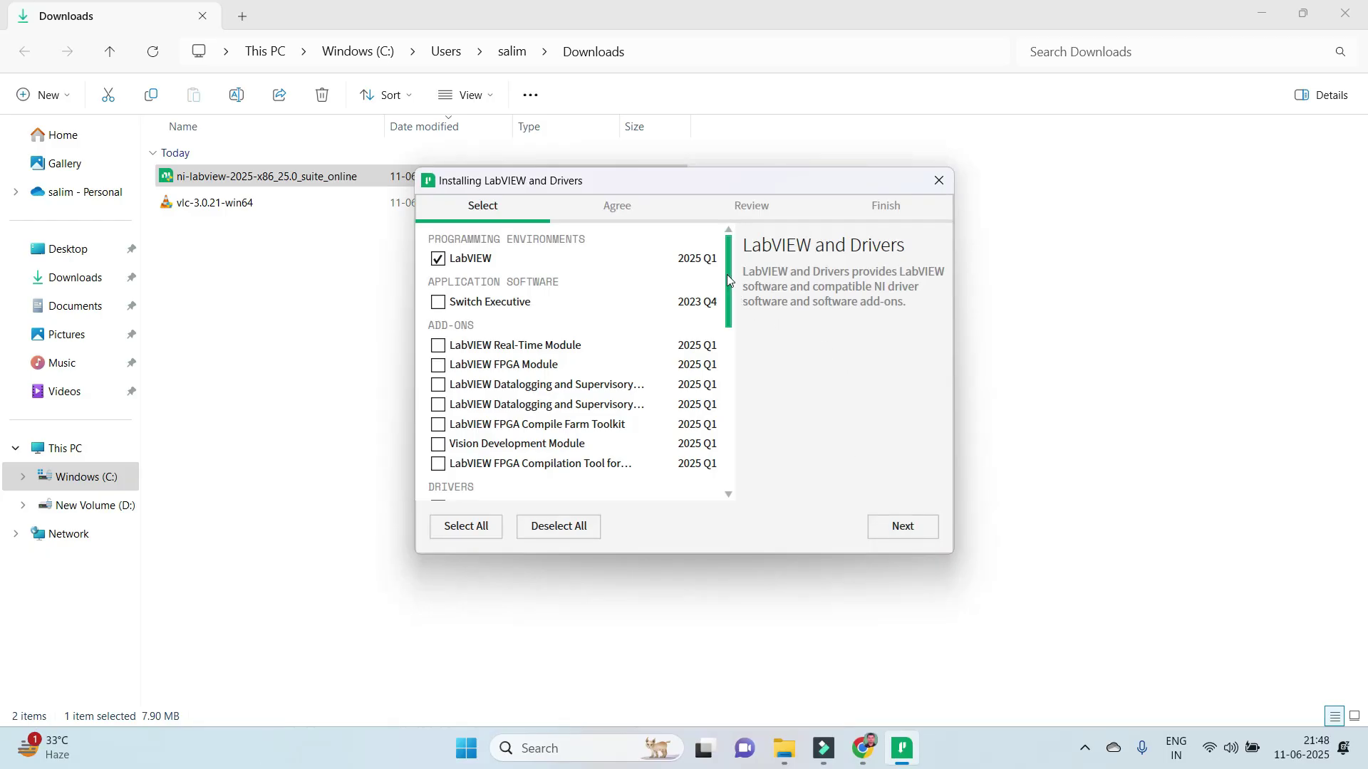
Tick JKI VI Package Manager under Tools Network and continue past product selection.
mouse_move(728, 279)
mouse_down()
mouse_move(737, 427)
mouse_move(740, 258)
mouse_up()
drag(728, 272, 730, 293)
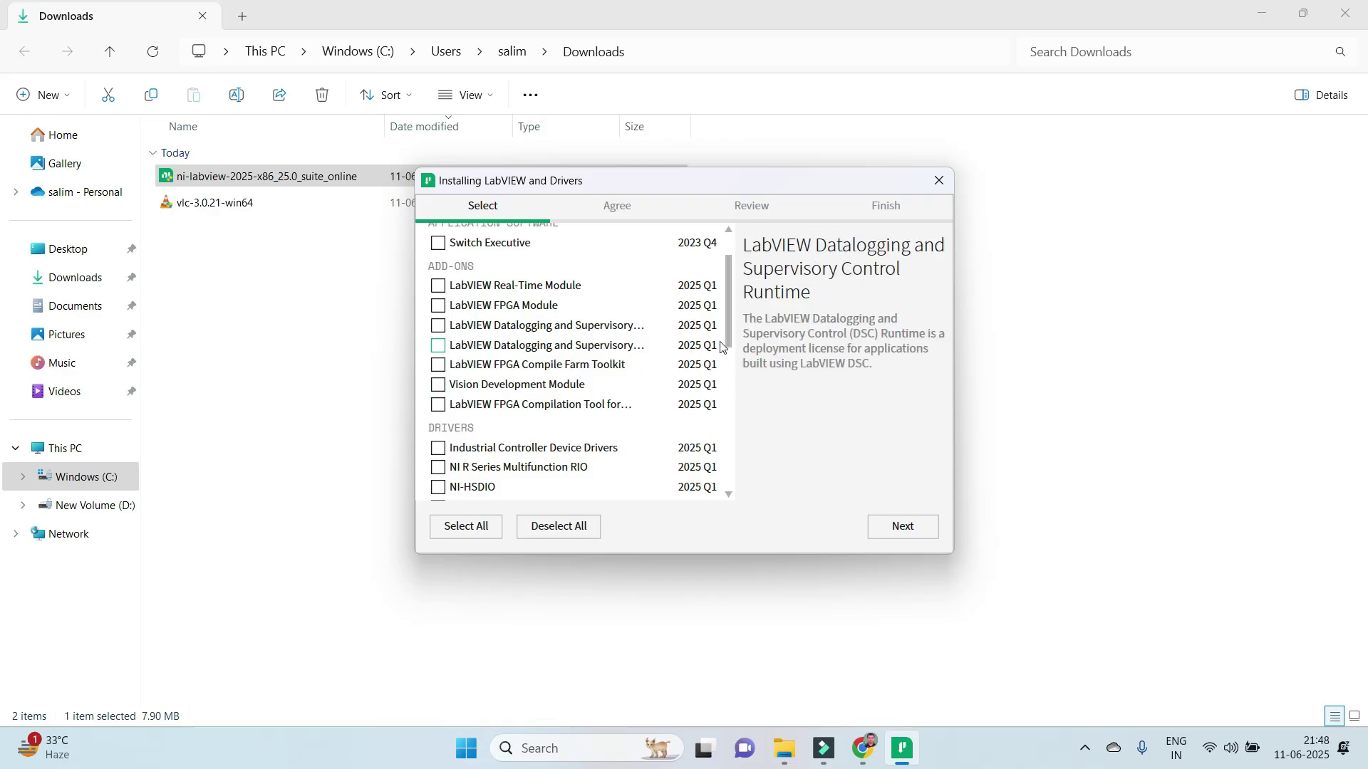
drag(733, 331, 730, 384)
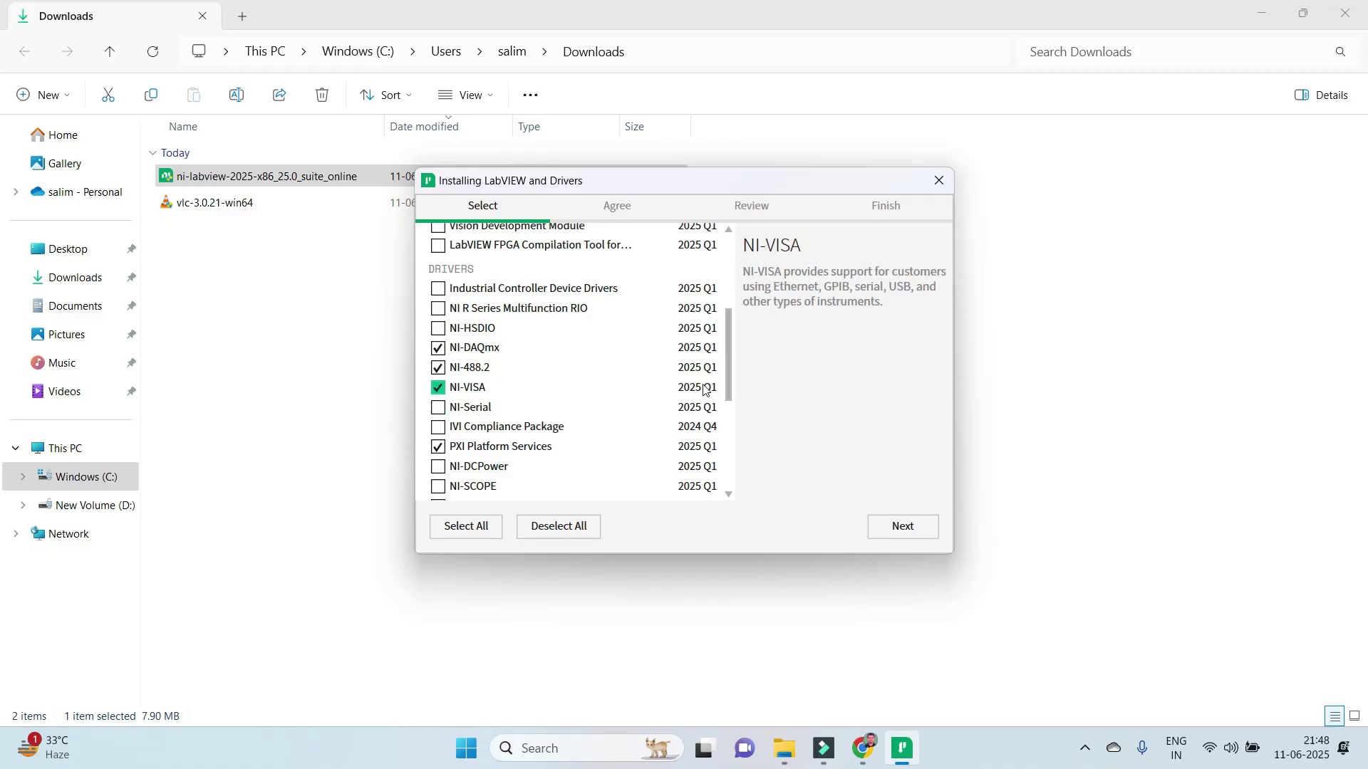
drag(729, 376, 725, 489)
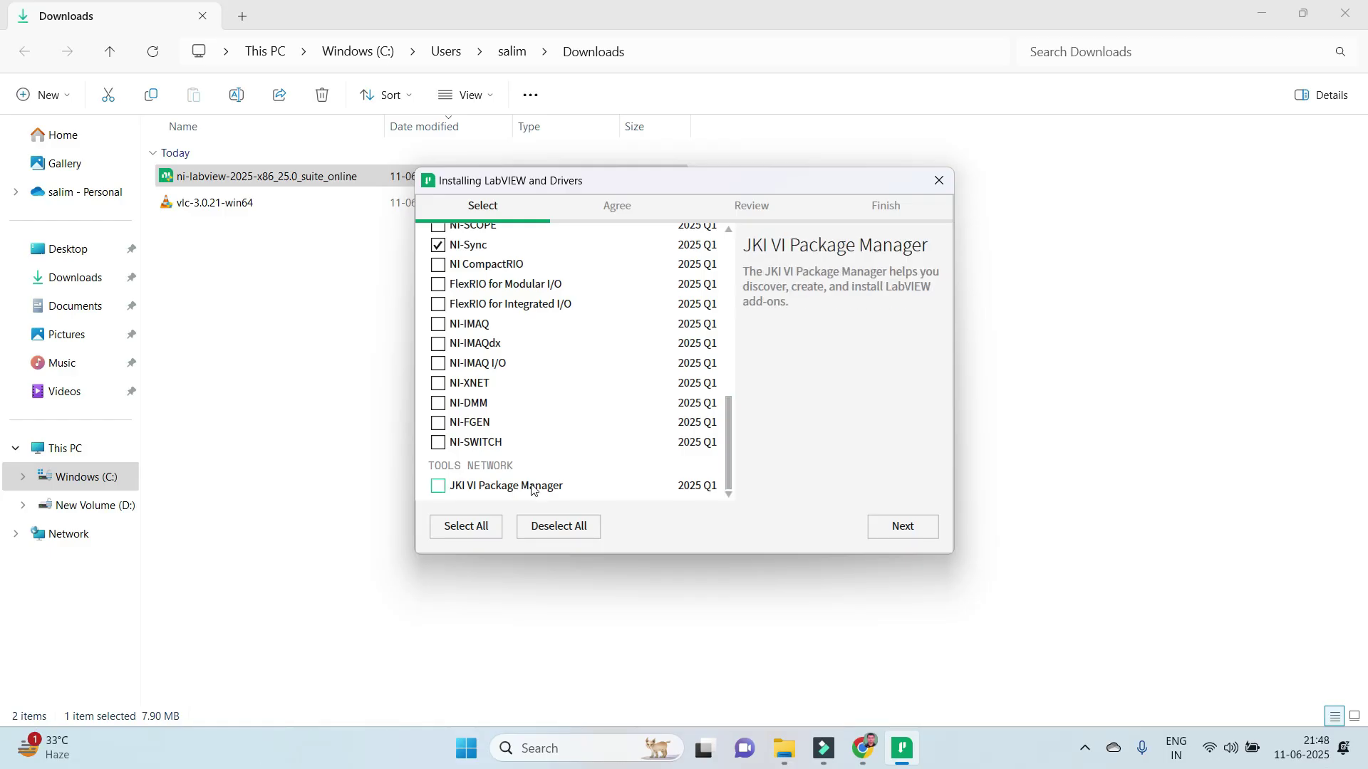
click(437, 489)
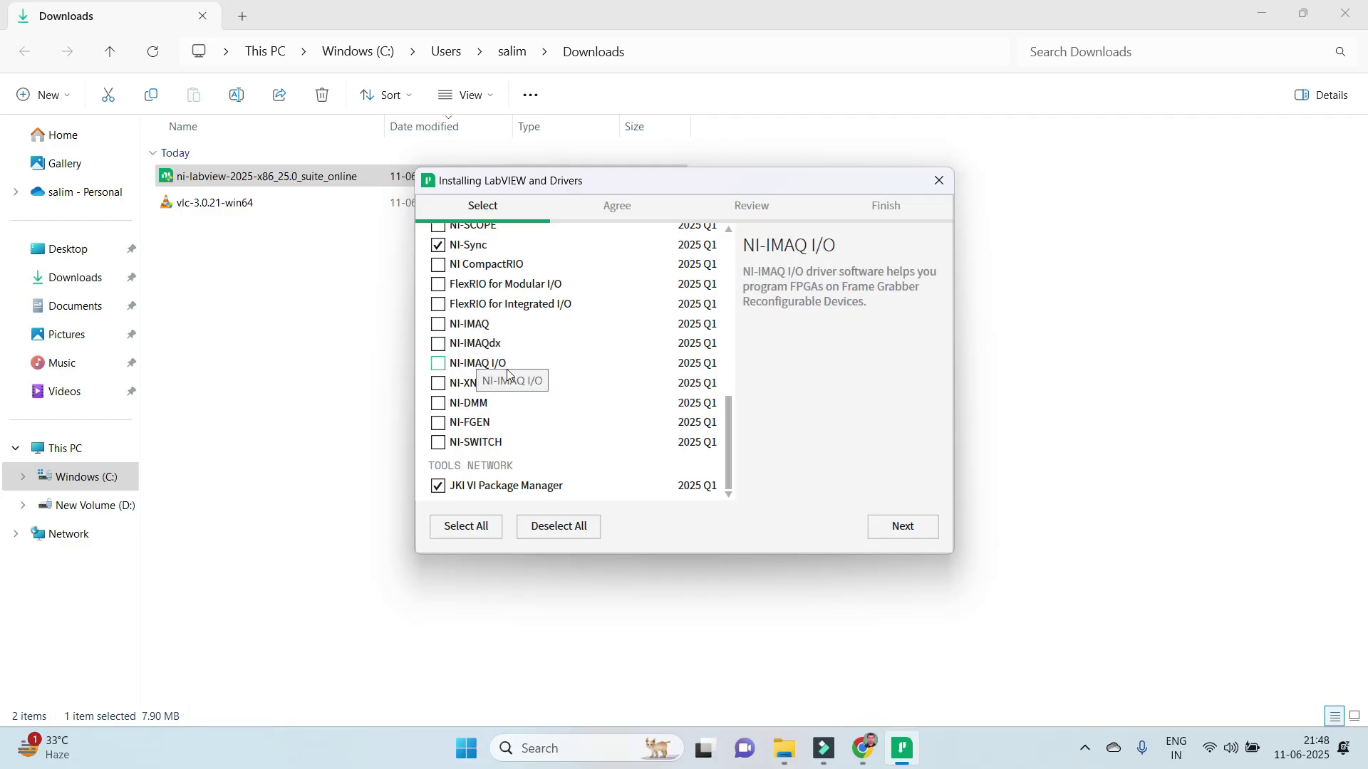
drag(729, 413, 731, 300)
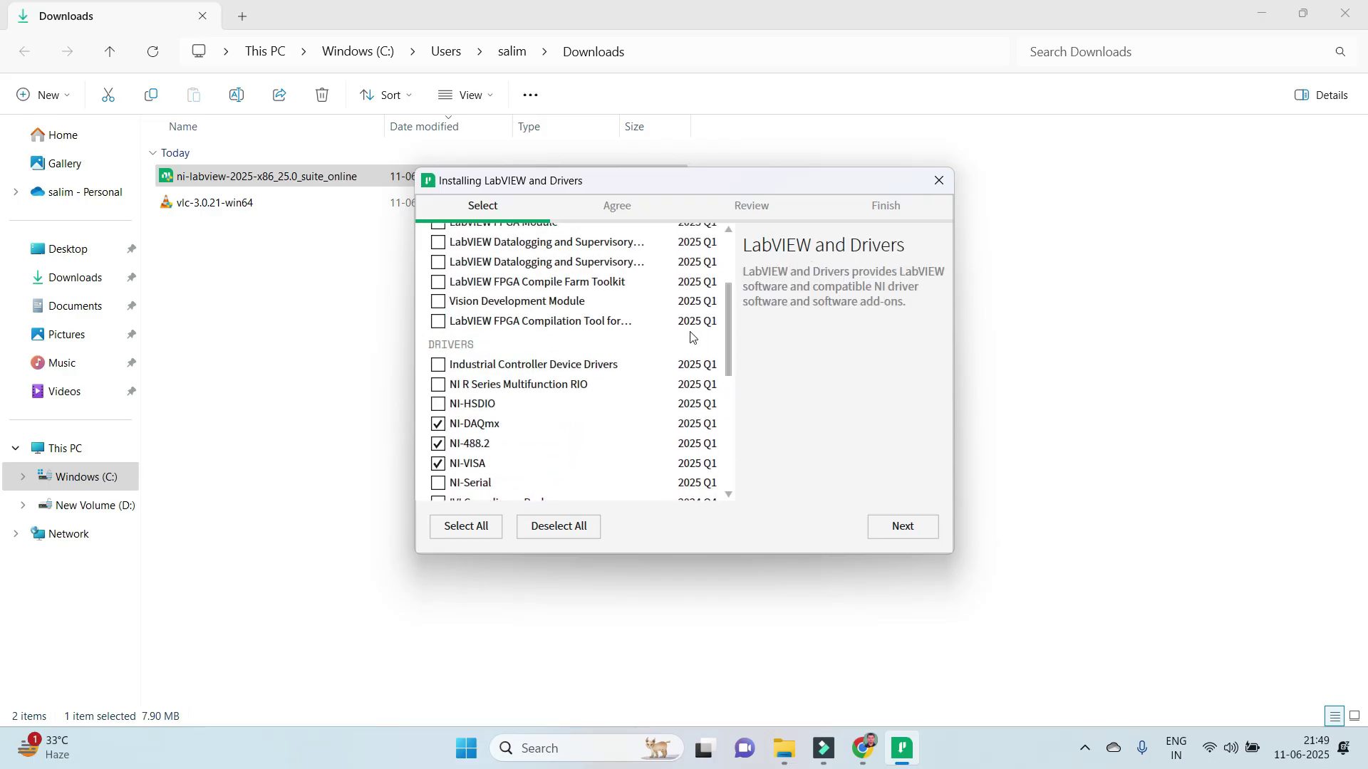
drag(730, 330, 740, 275)
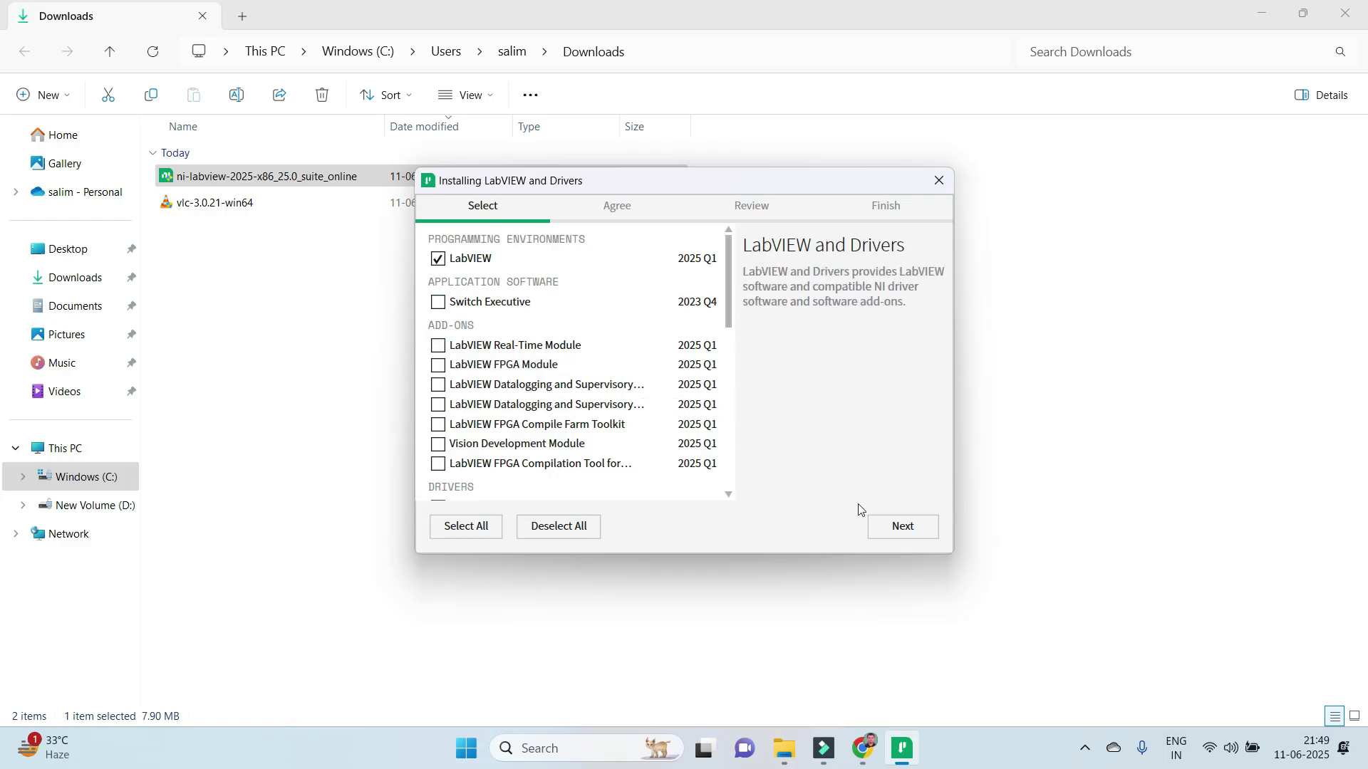
click(881, 536)
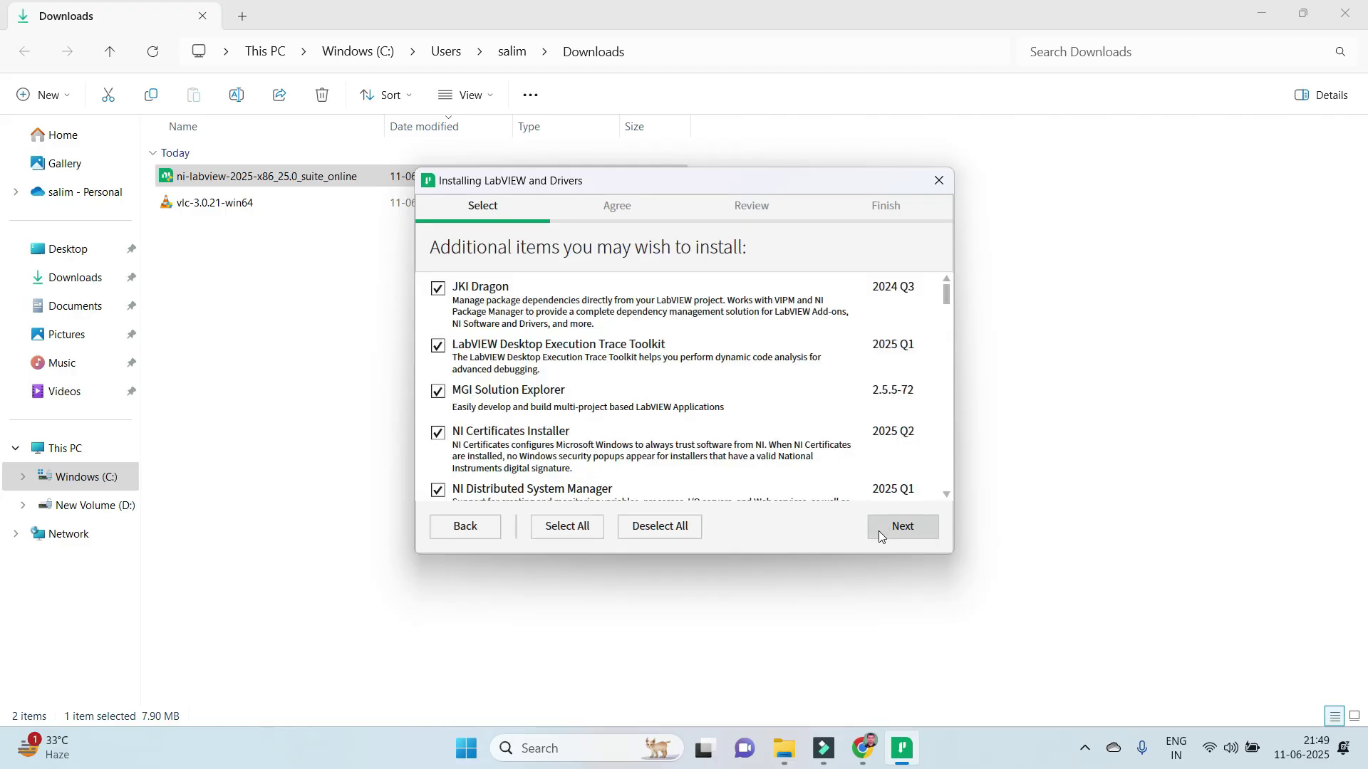
Deselect all suggested additional items, including JKI Dragon, and continue to the licenses.
click(629, 536)
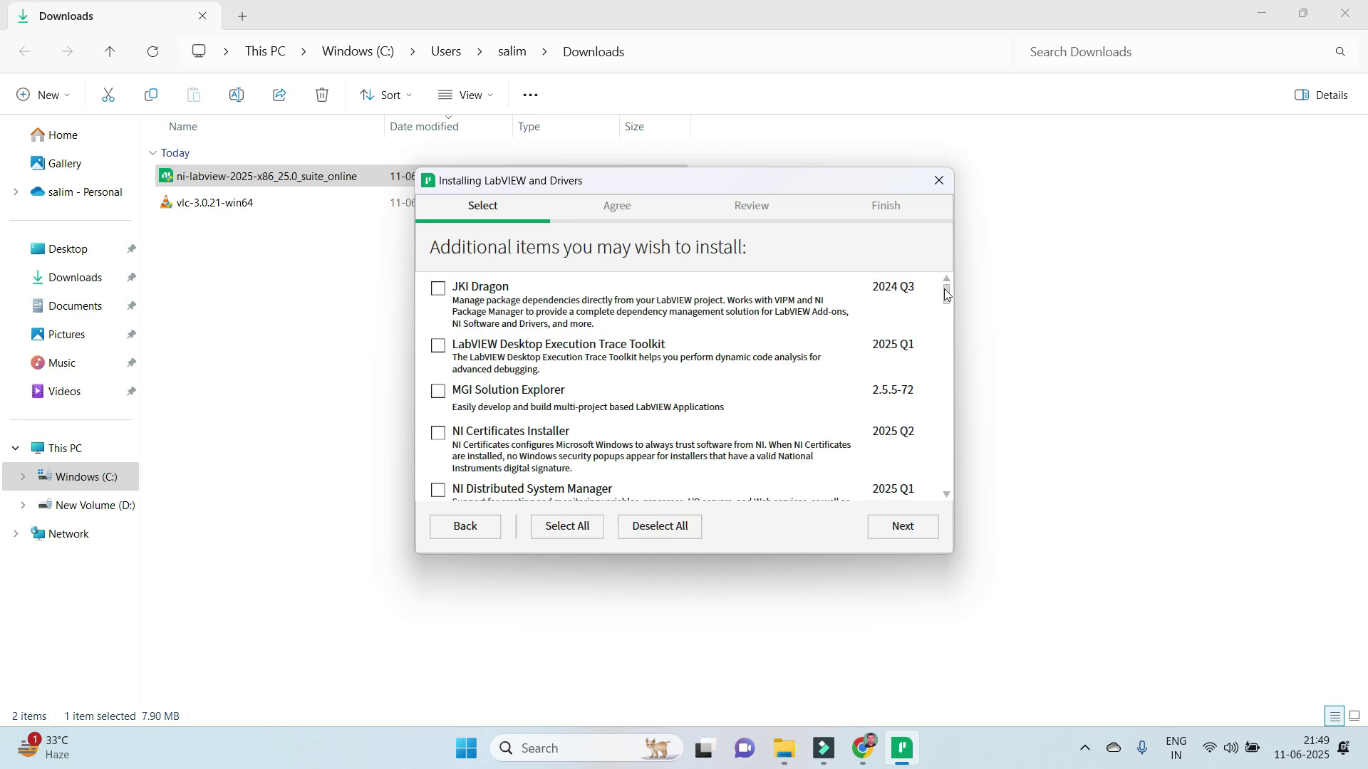
drag(945, 293, 945, 303)
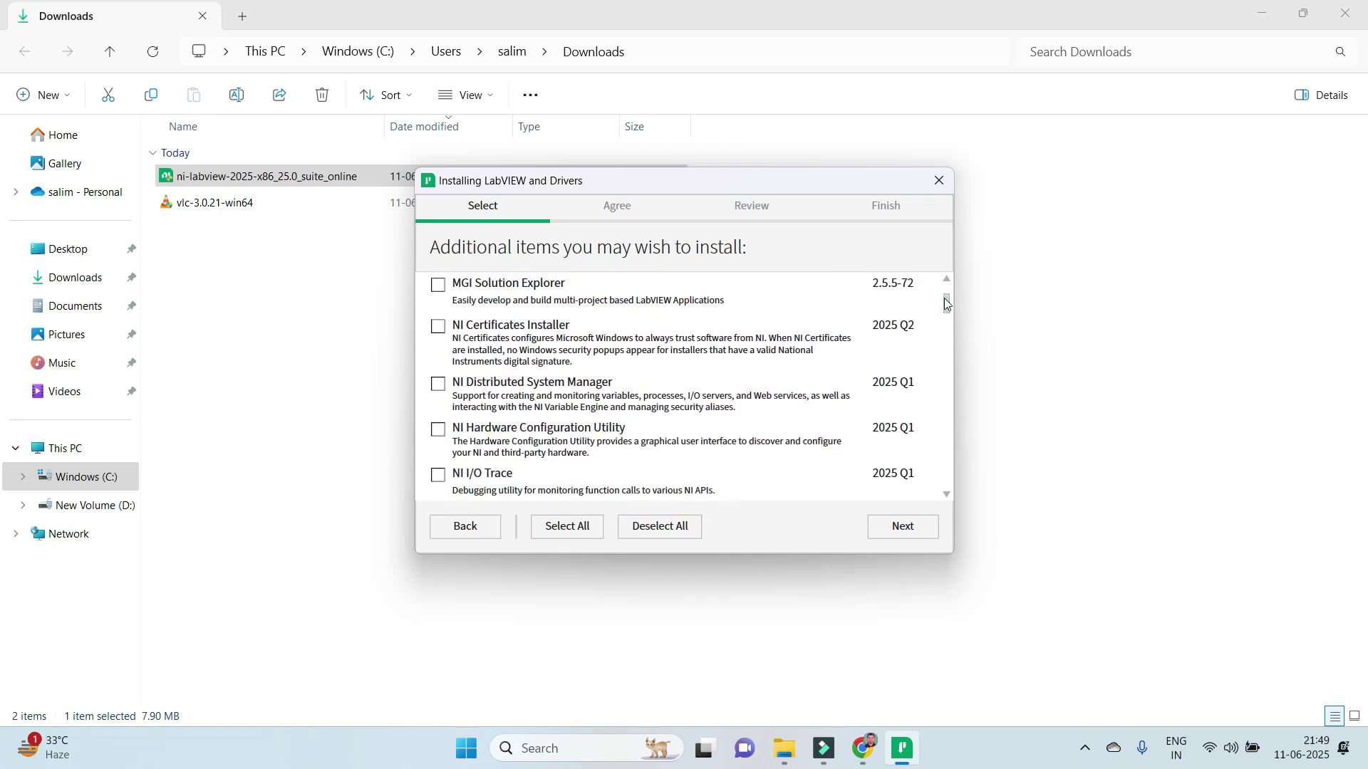
drag(946, 302, 946, 415)
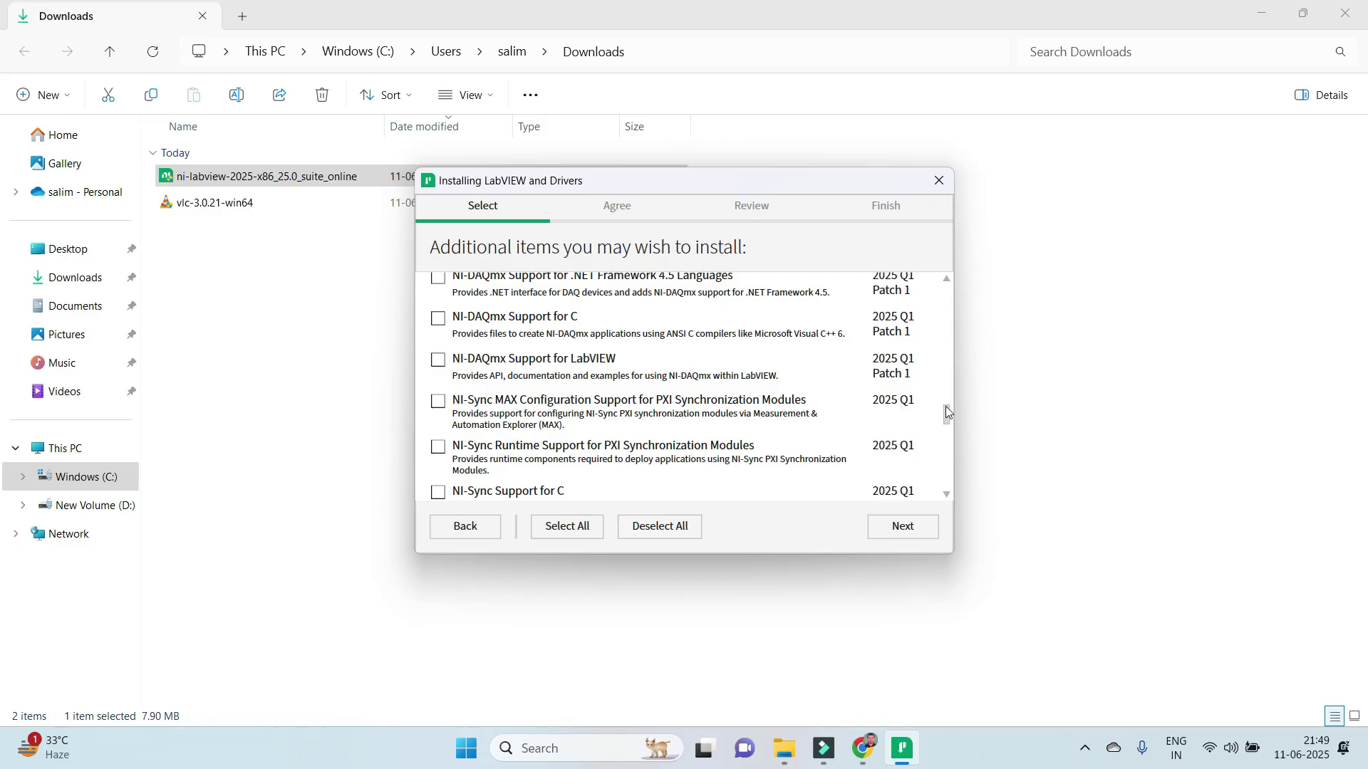
drag(946, 408, 947, 477)
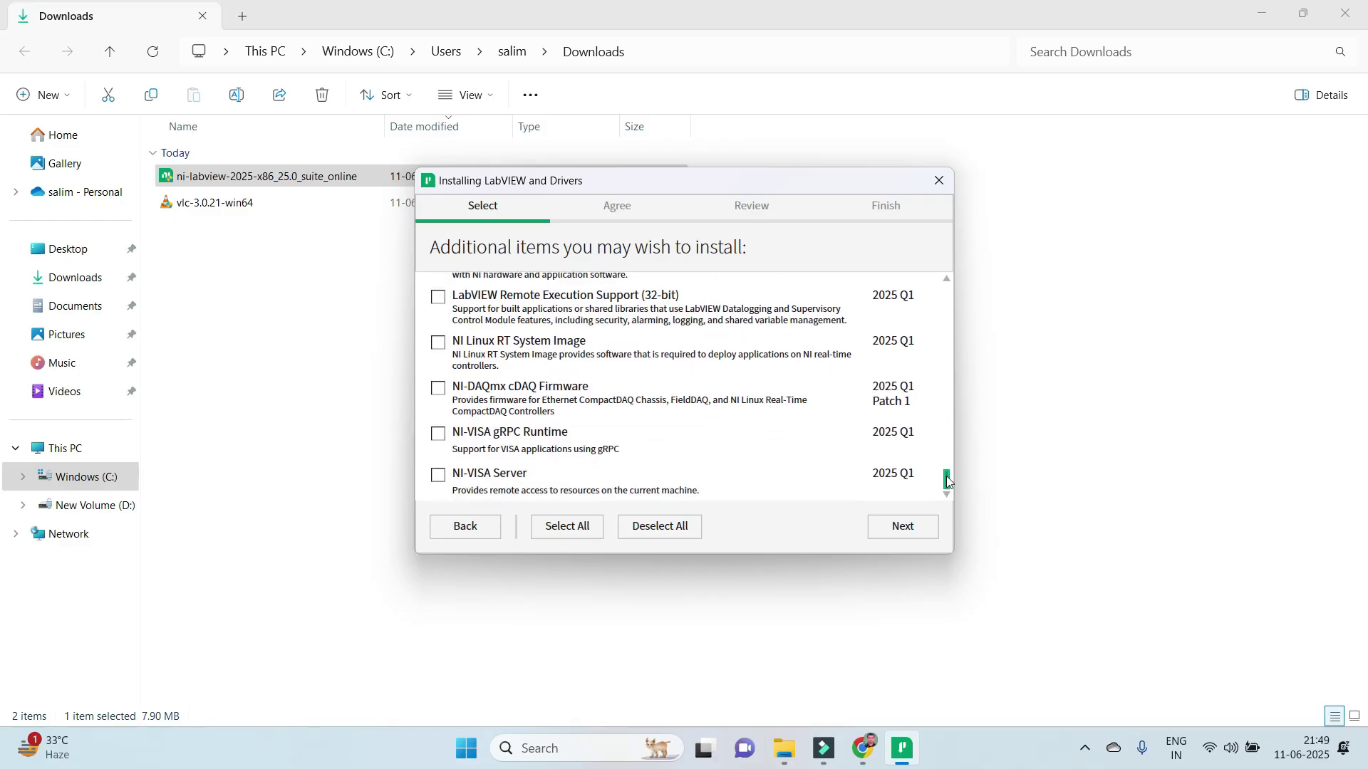
click(923, 535)
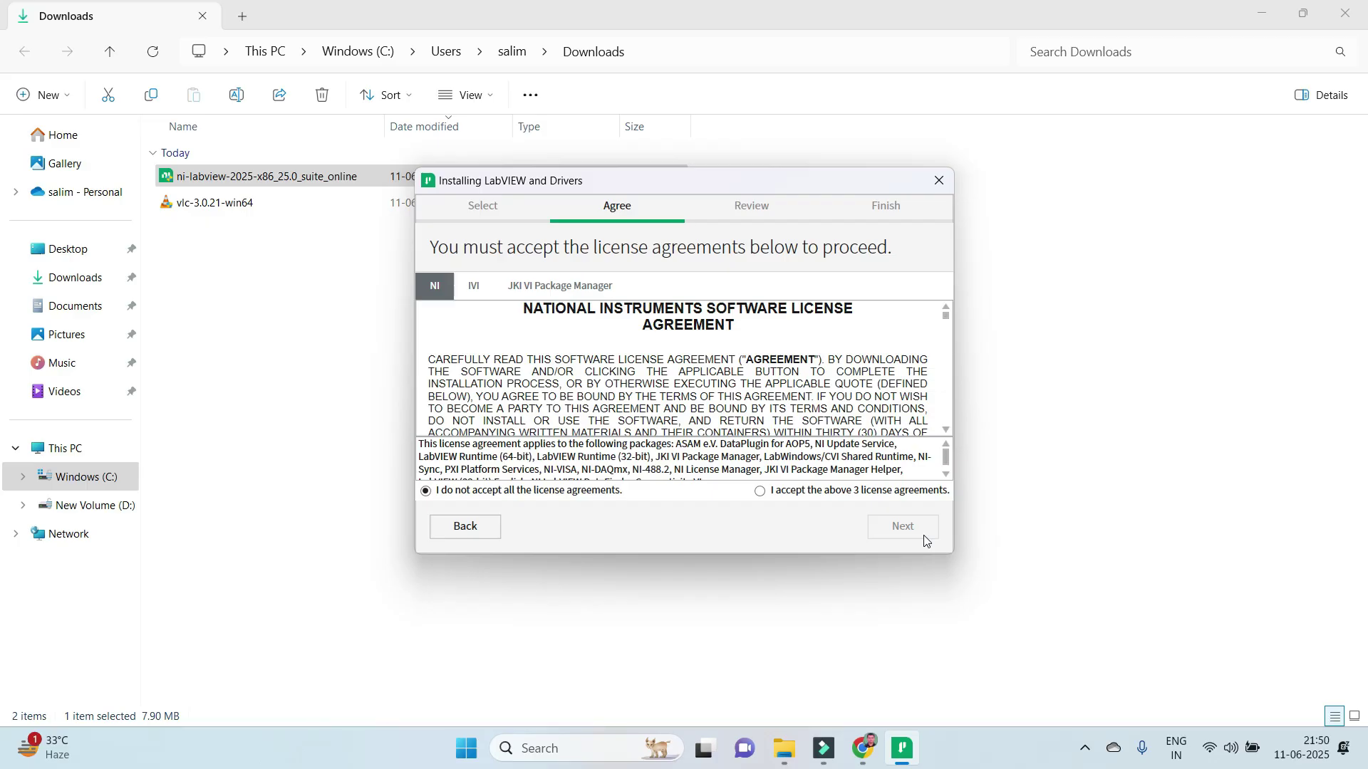
Accept the NI, IVI and JKI license agreements and leave Windows fast startup enabled.
click(823, 498)
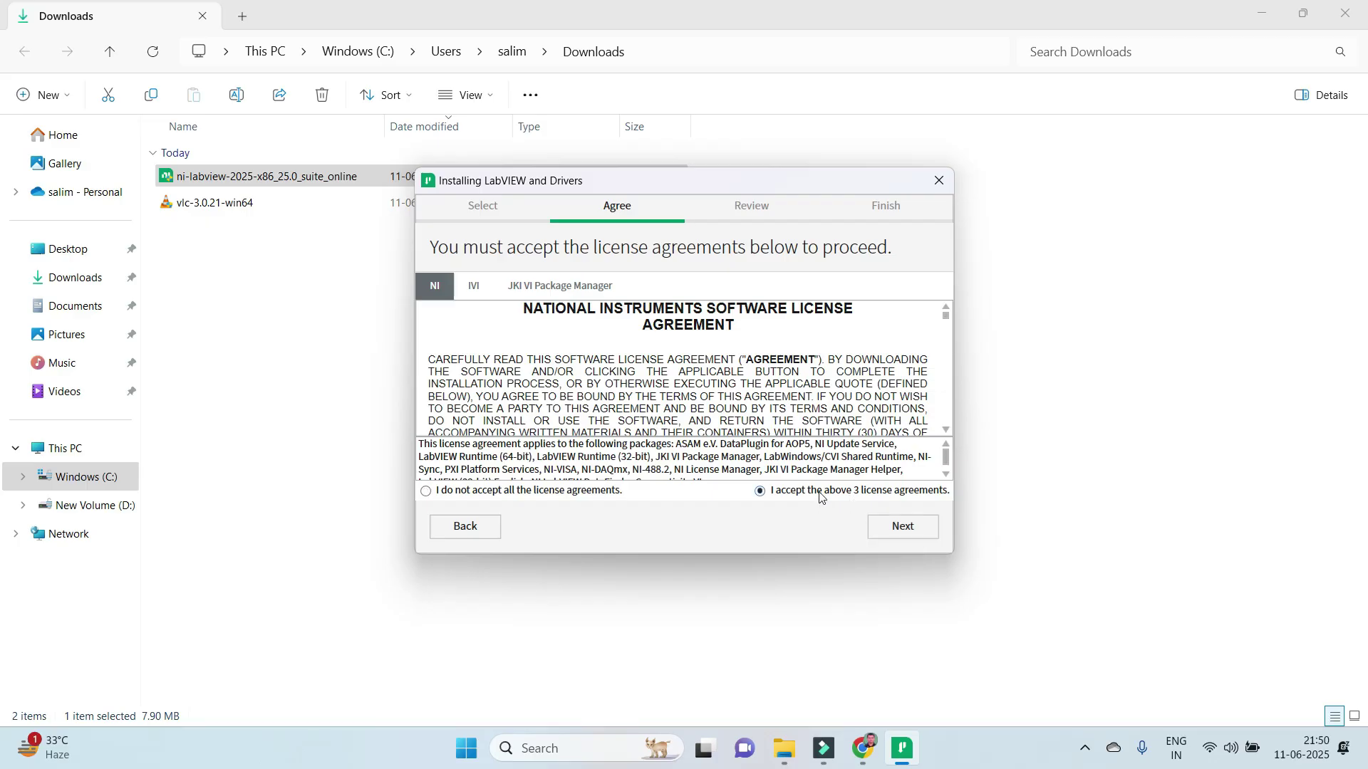
click(896, 538)
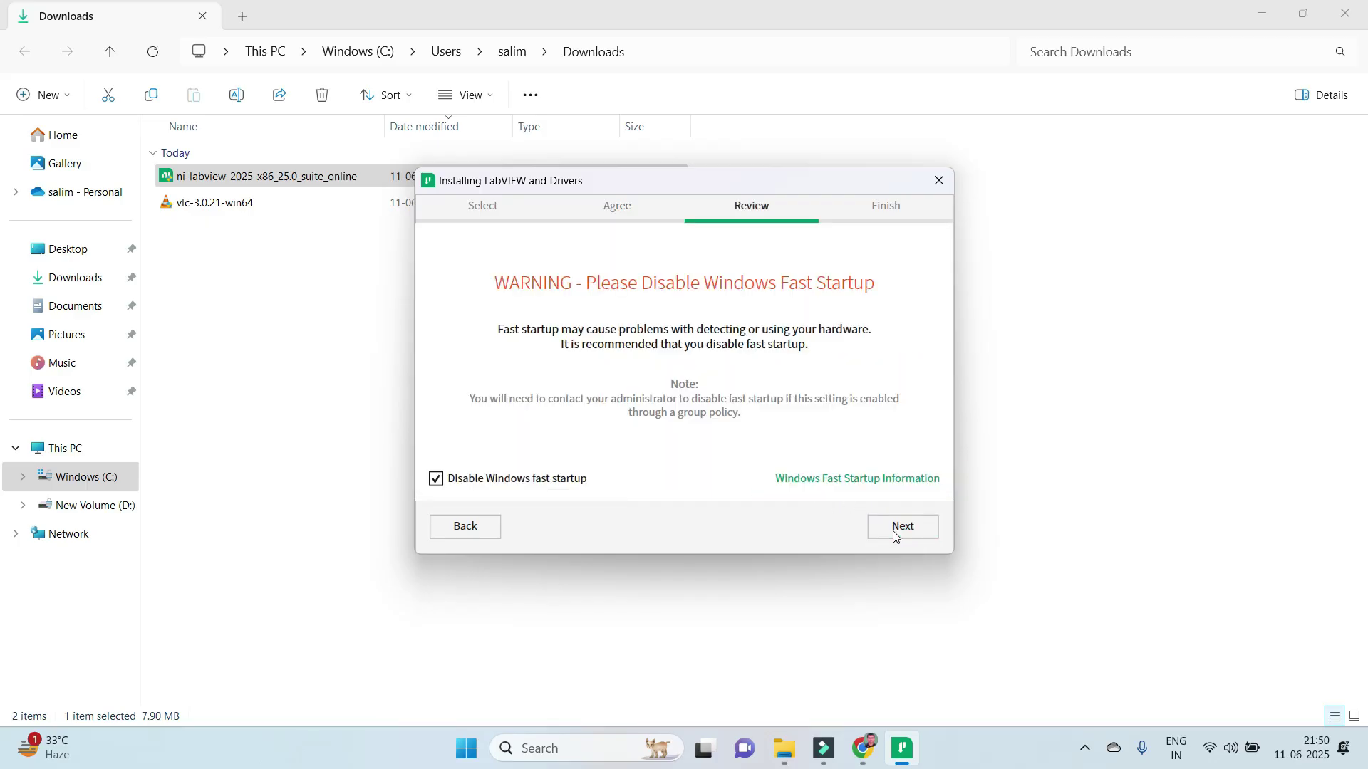
click(546, 479)
click(913, 528)
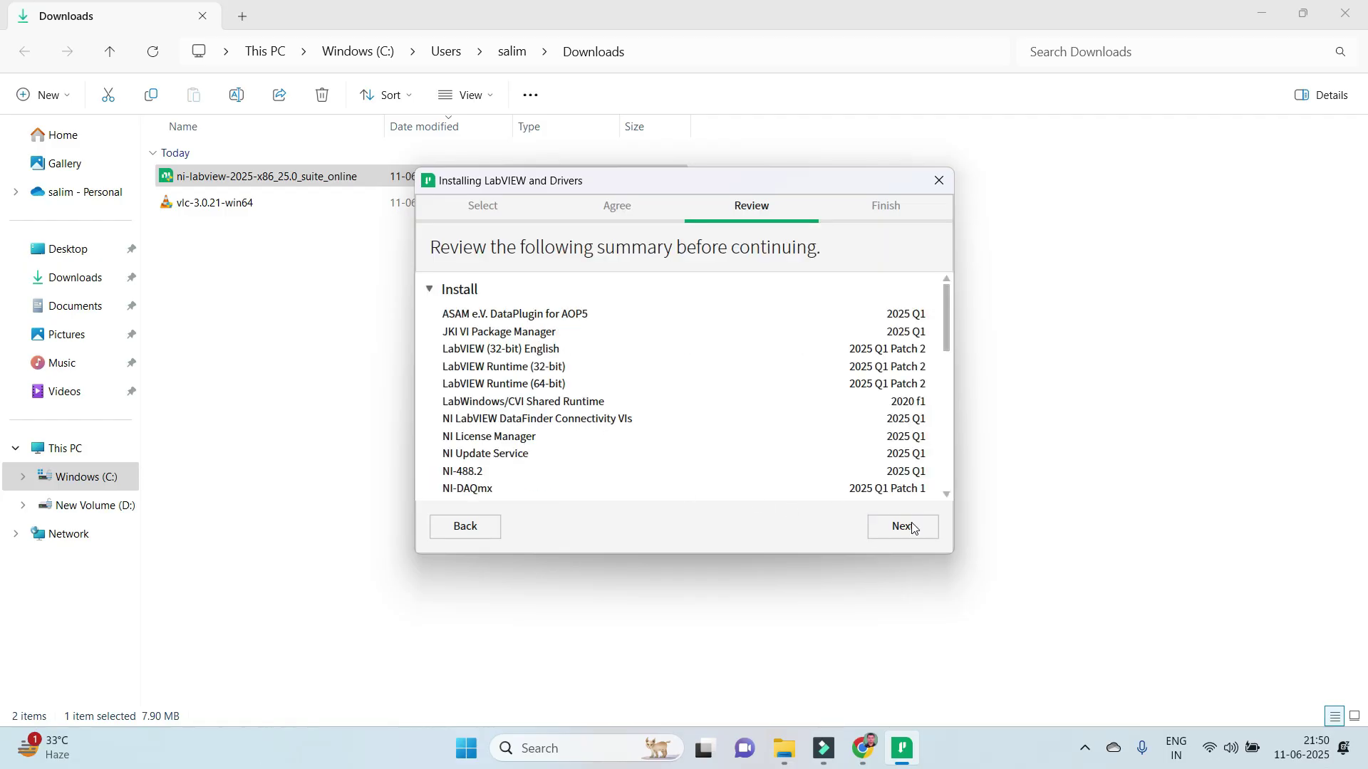
Look over the package summary list and begin installing LabVIEW 2025 Q1 and drivers.
drag(948, 325, 949, 502)
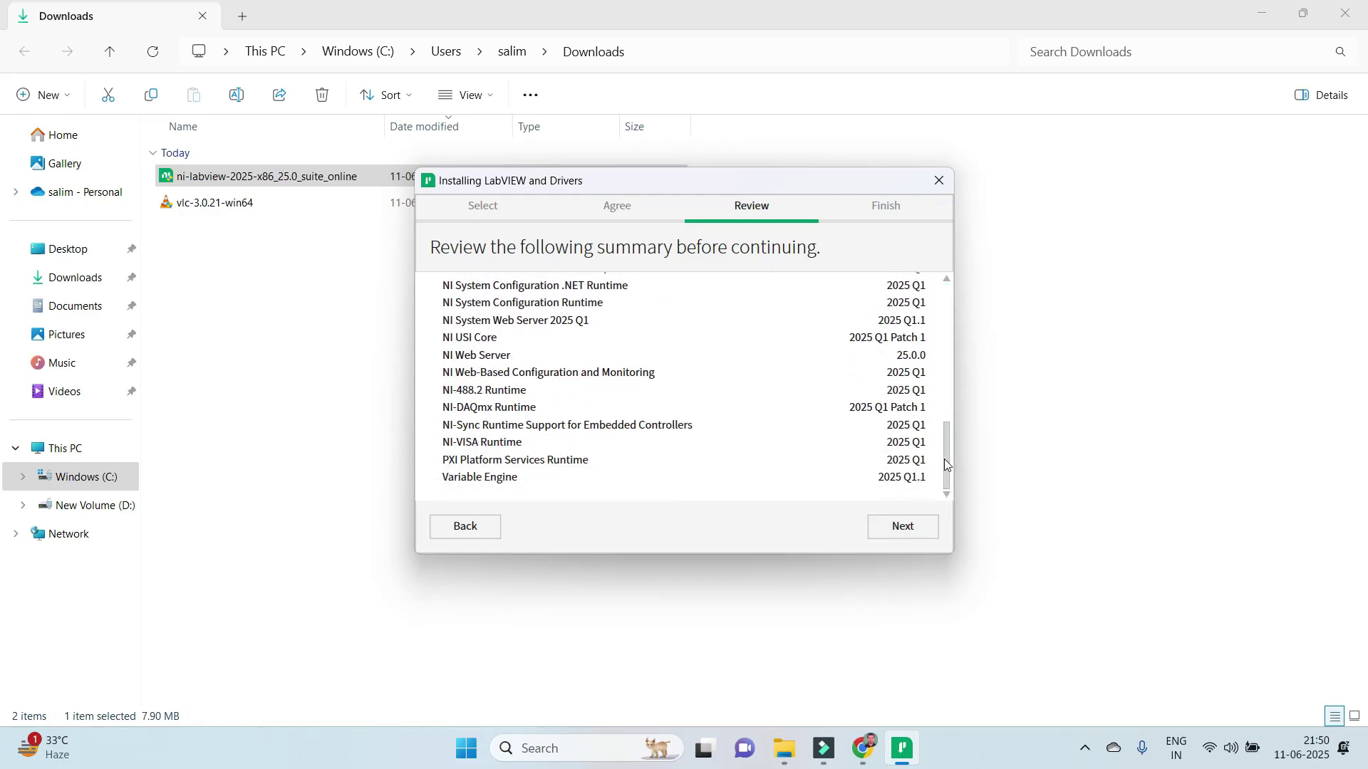
drag(946, 455, 959, 286)
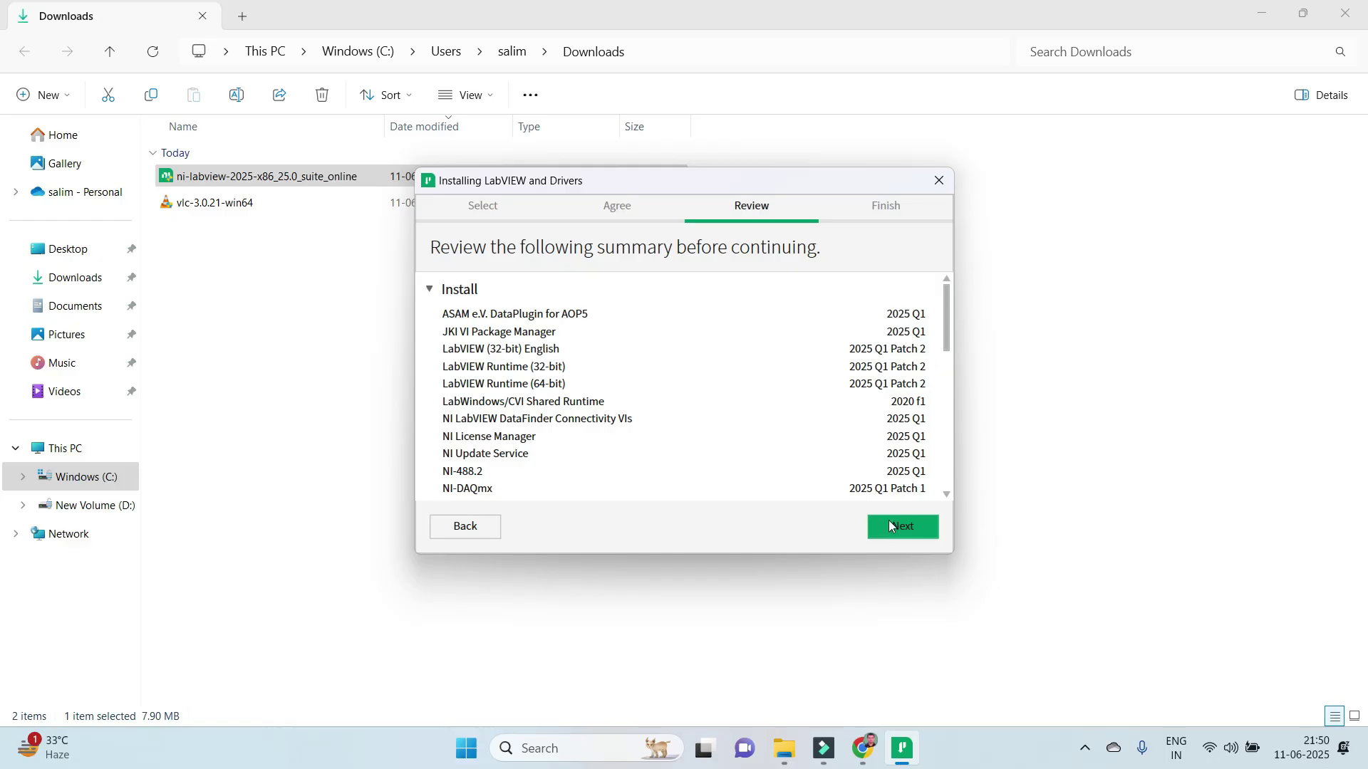
click(890, 526)
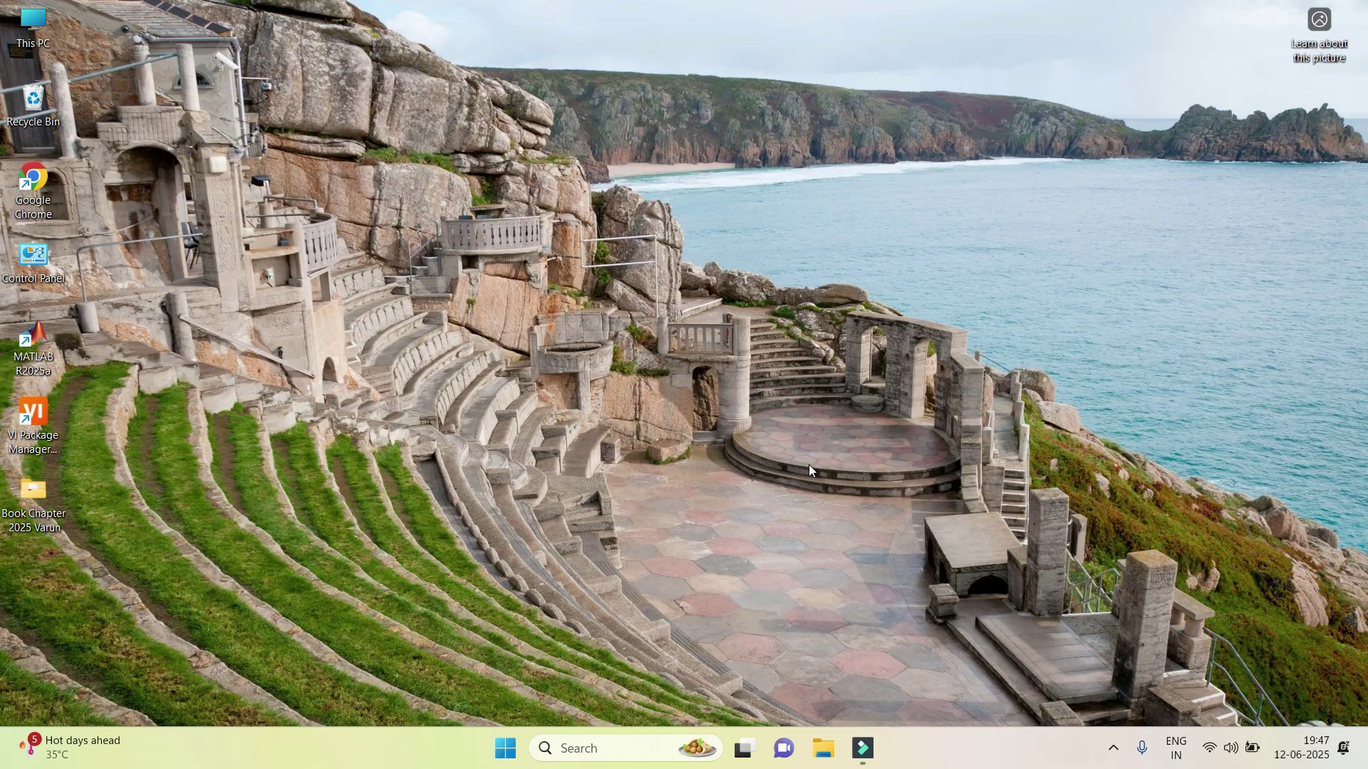
Launch NI LabVIEW 2025 Q1 (32-bit) from Windows Search and defer the trial and add-on license reminders.
click(629, 750)
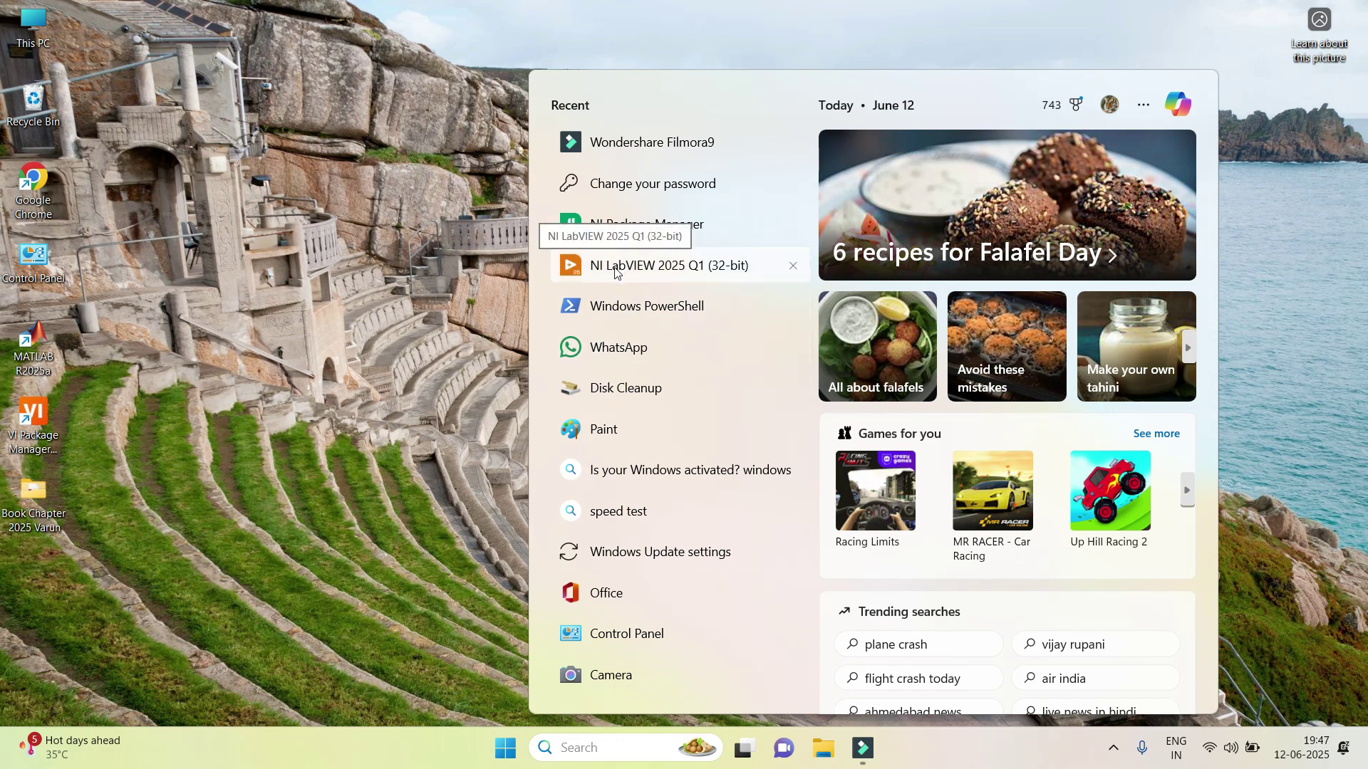
click(653, 270)
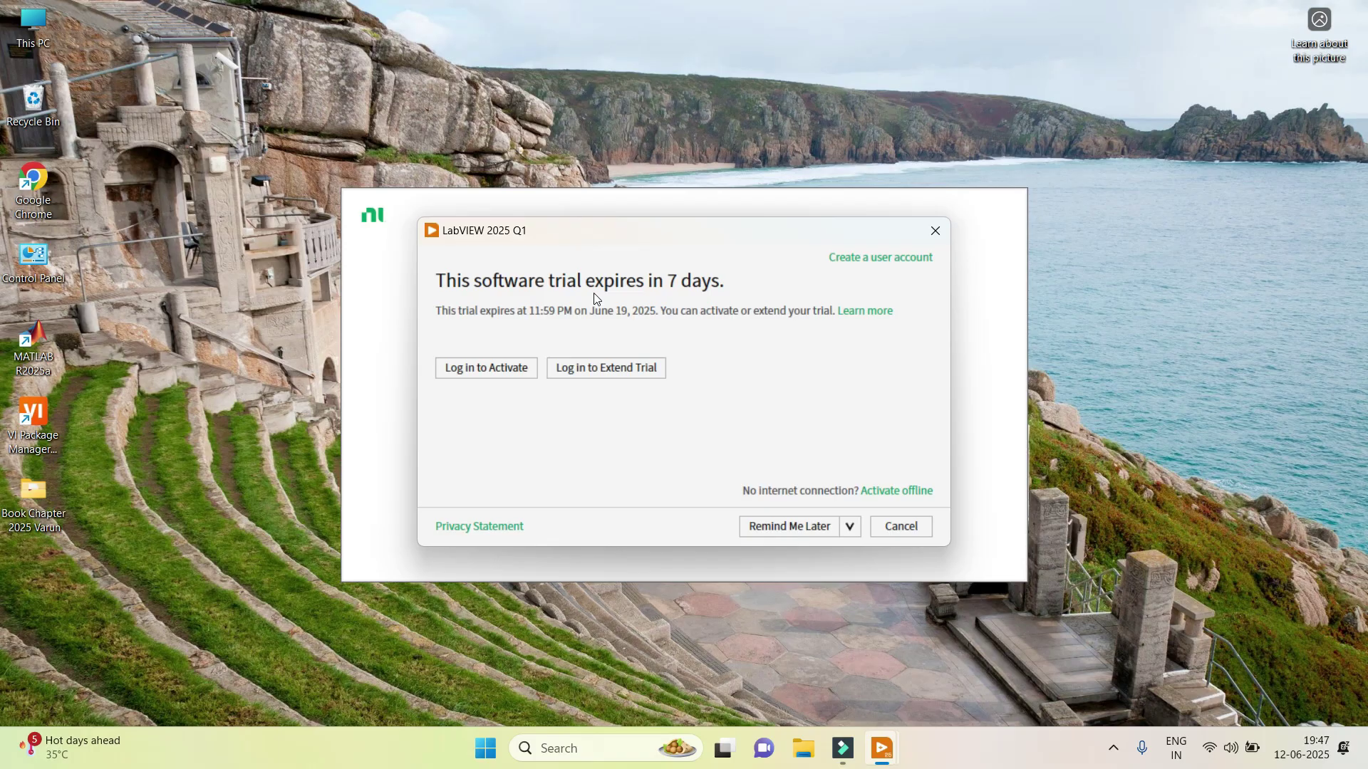
click(786, 533)
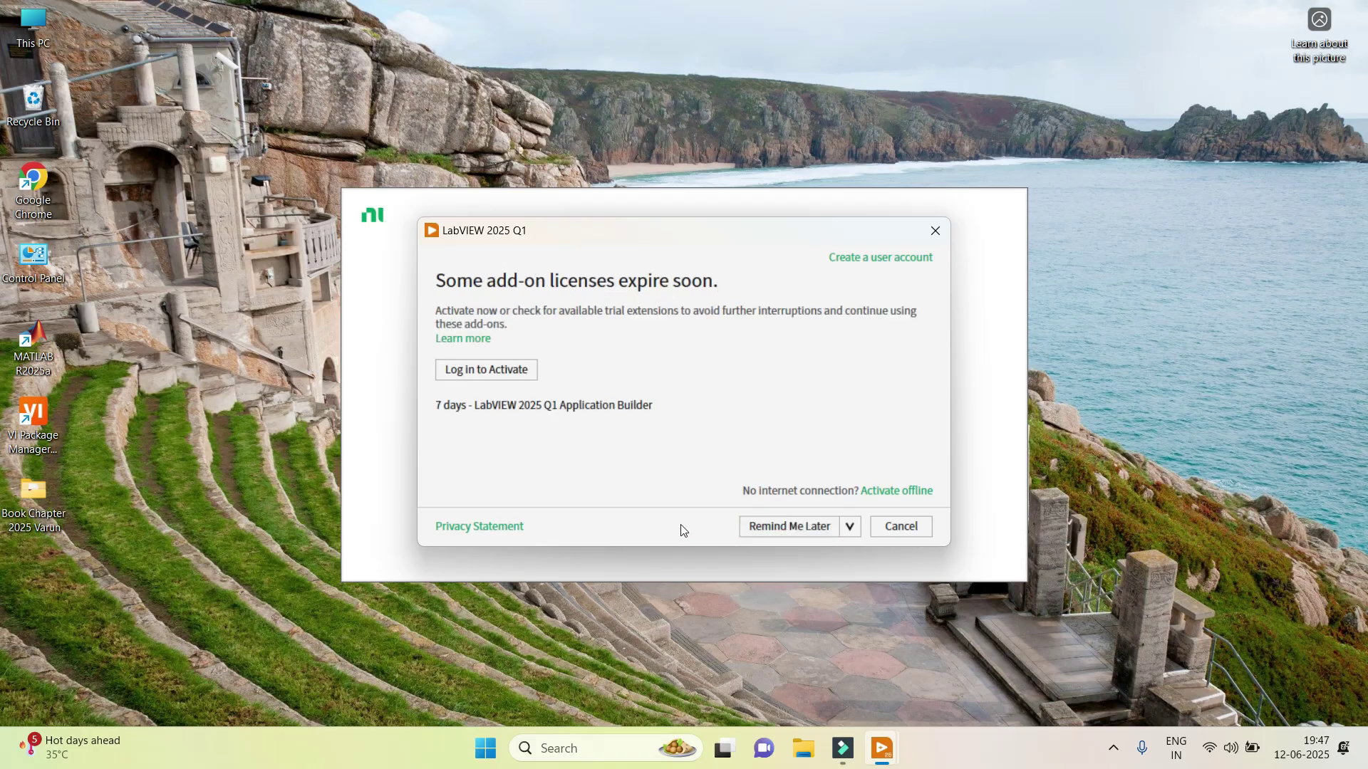
click(762, 526)
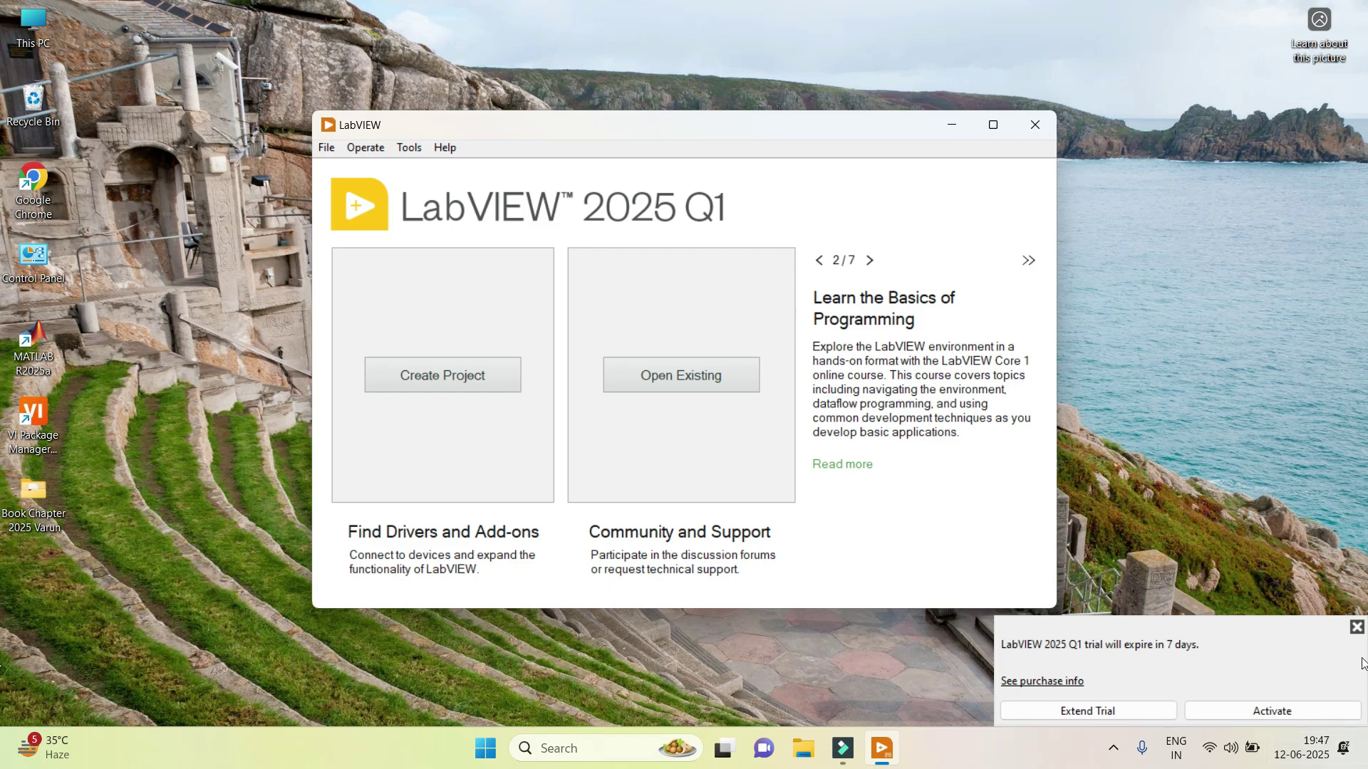
Dismiss the trial notice, create a new blank VI, and tile its Front Panel and Block Diagram side by side.
click(1356, 626)
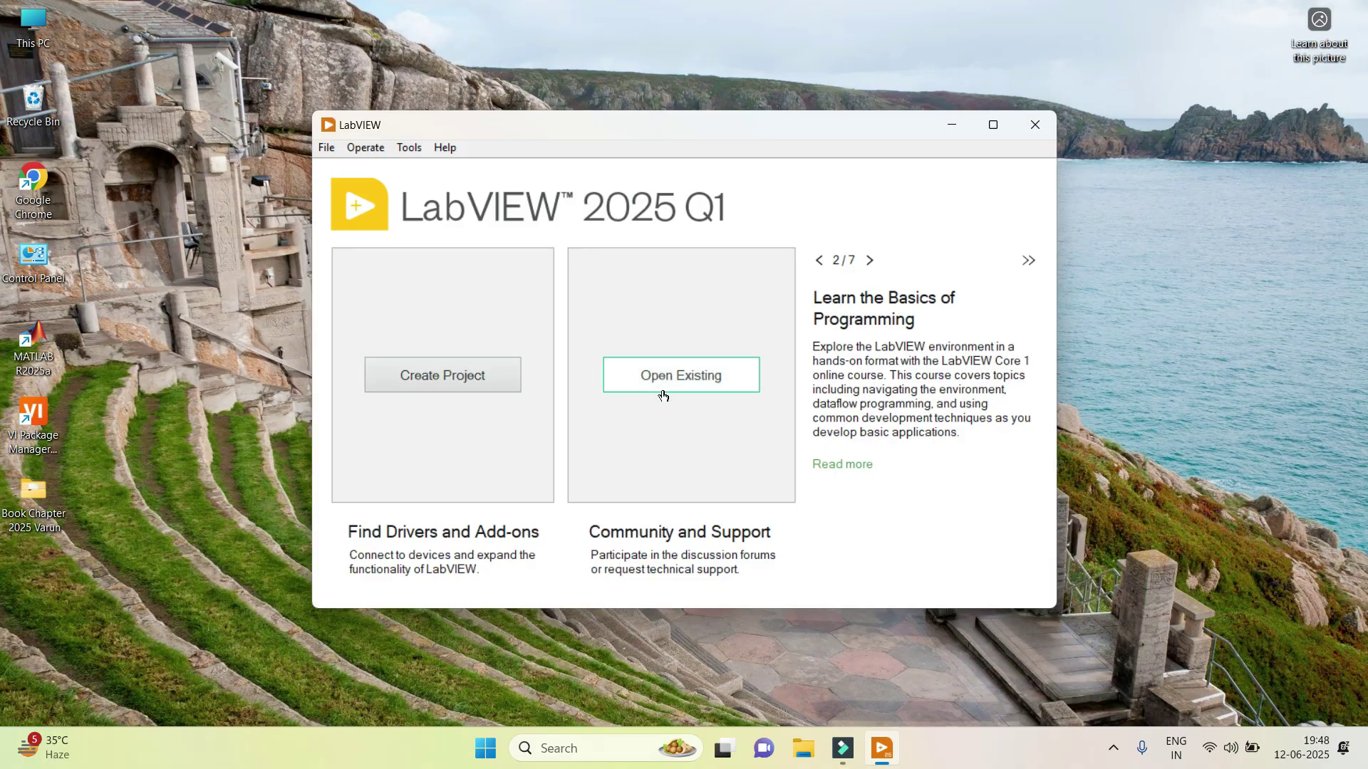
click(327, 150)
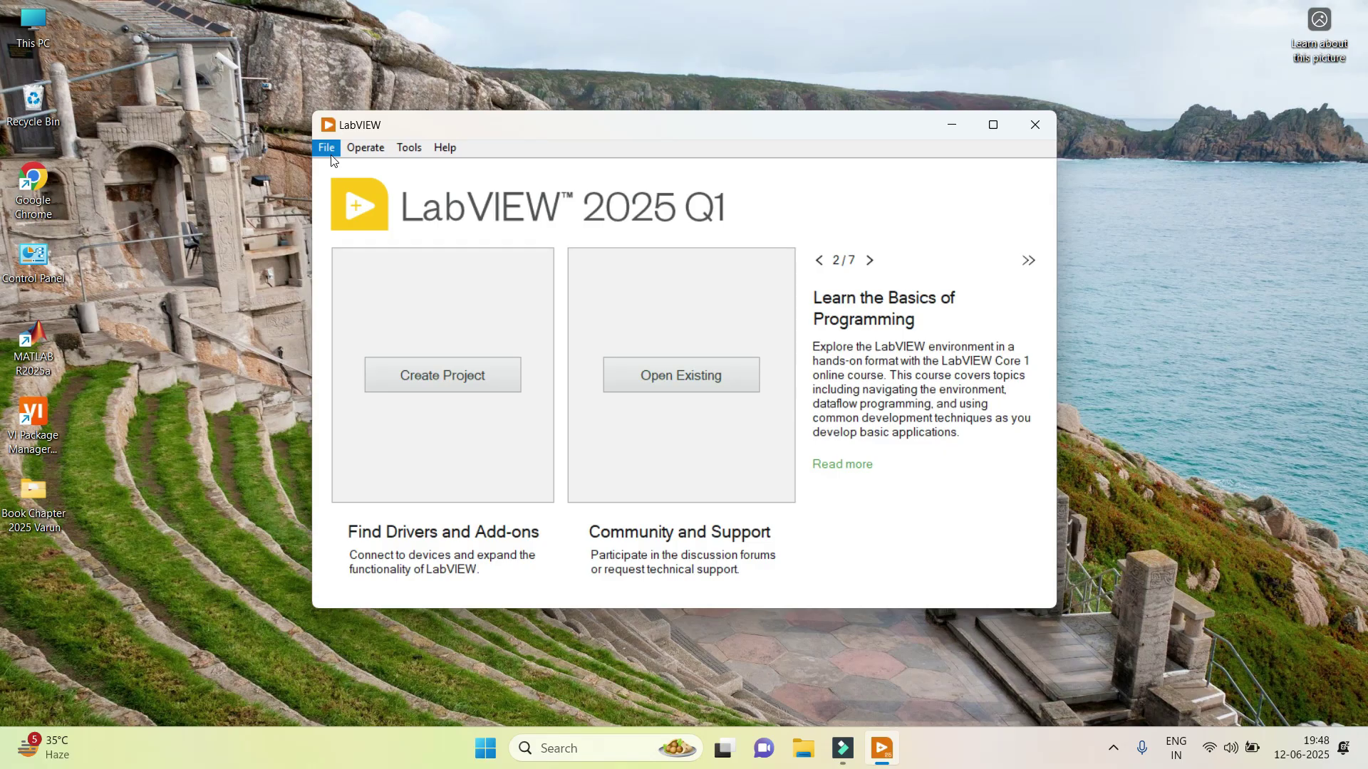
click(330, 152)
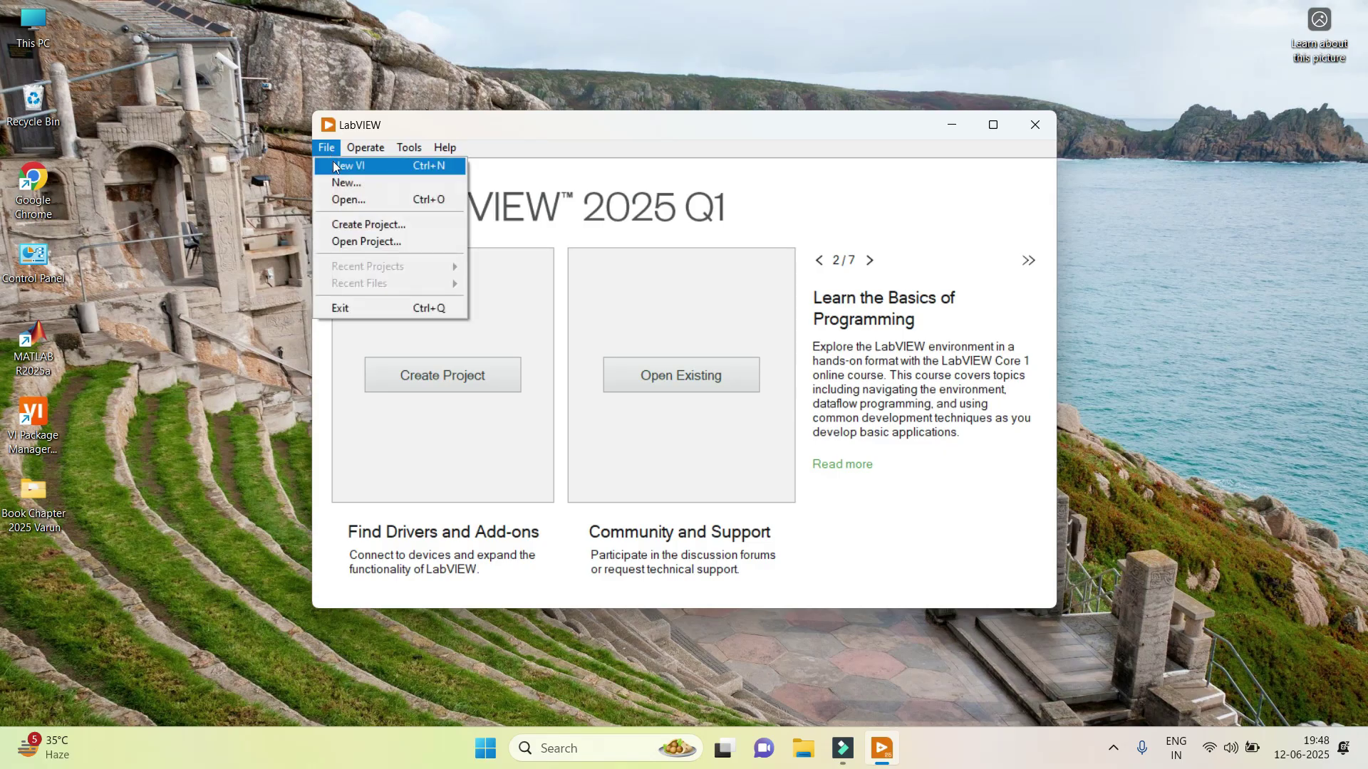
click(332, 163)
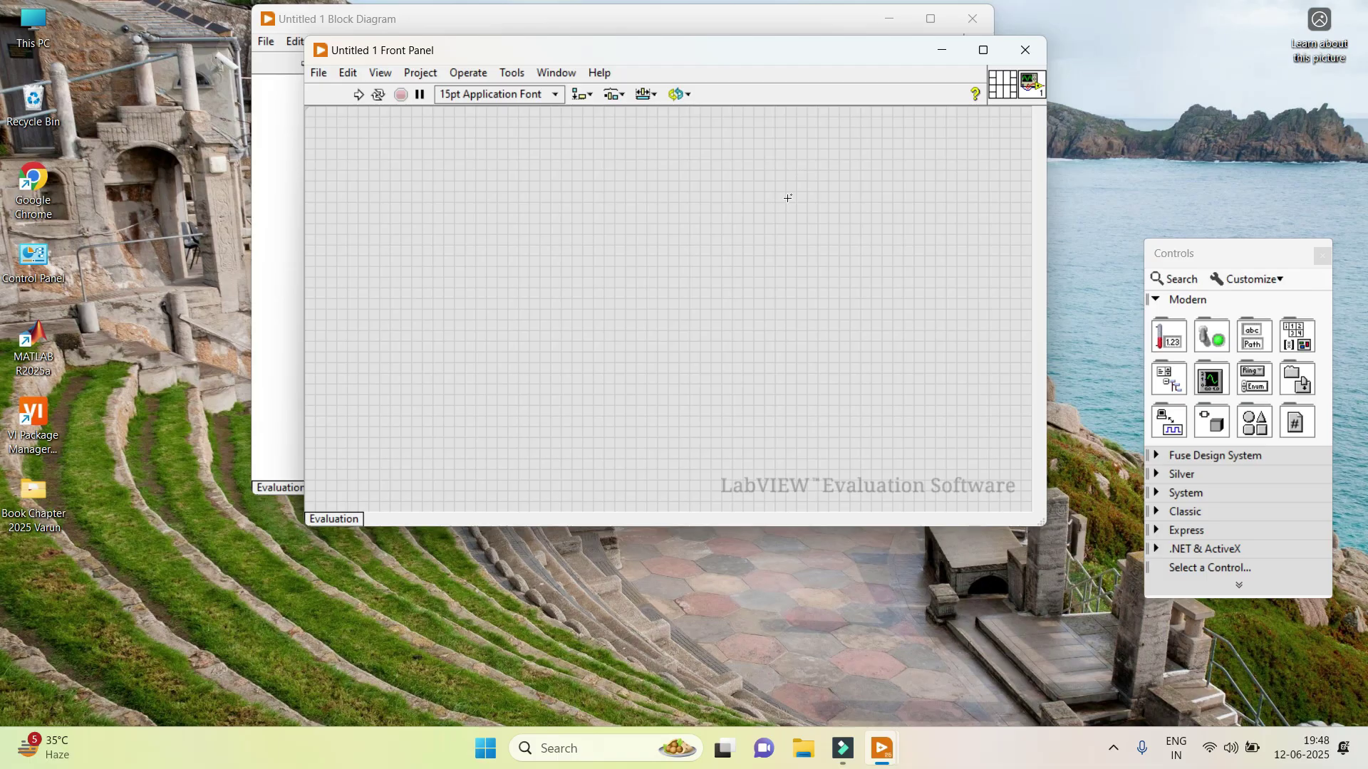
key(ctrl+t)
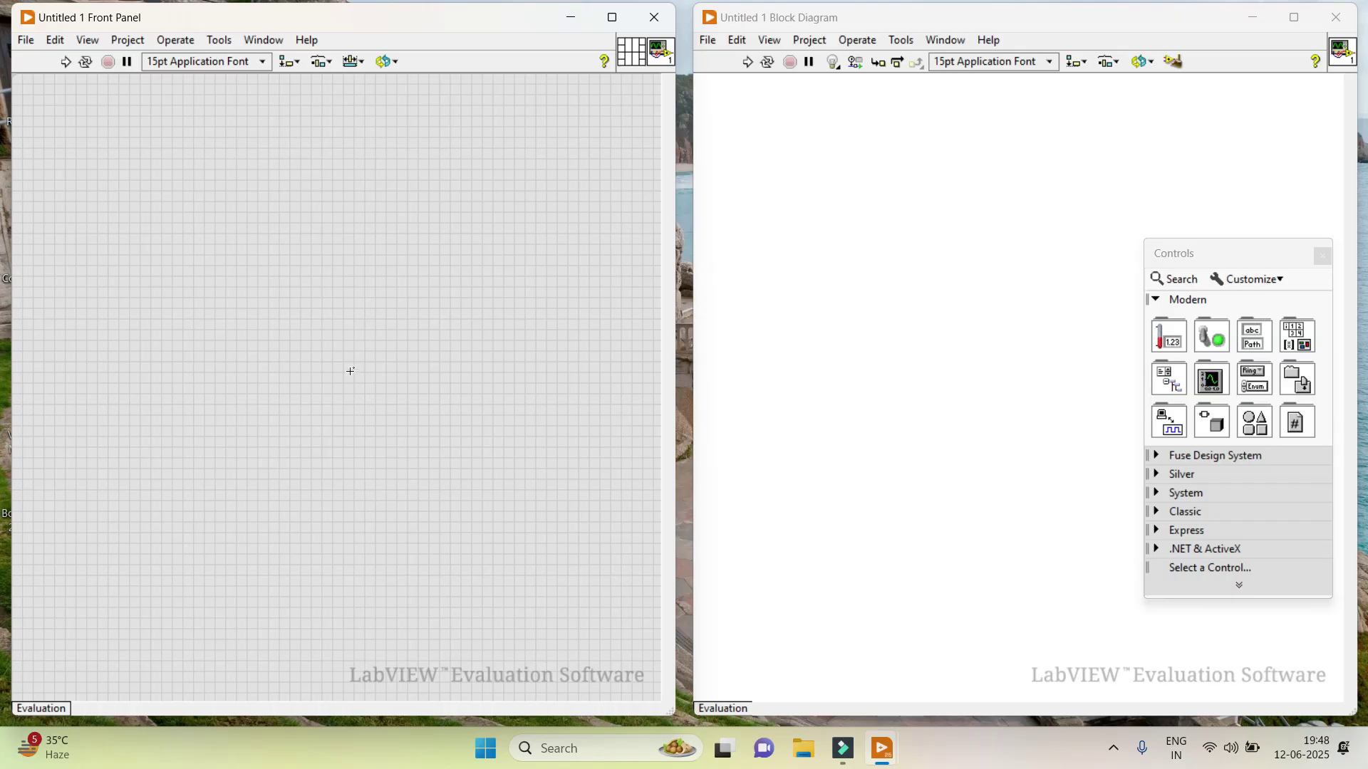
Find NI Package Manager by searching 'ni' in Windows Search and launch it.
click(584, 757)
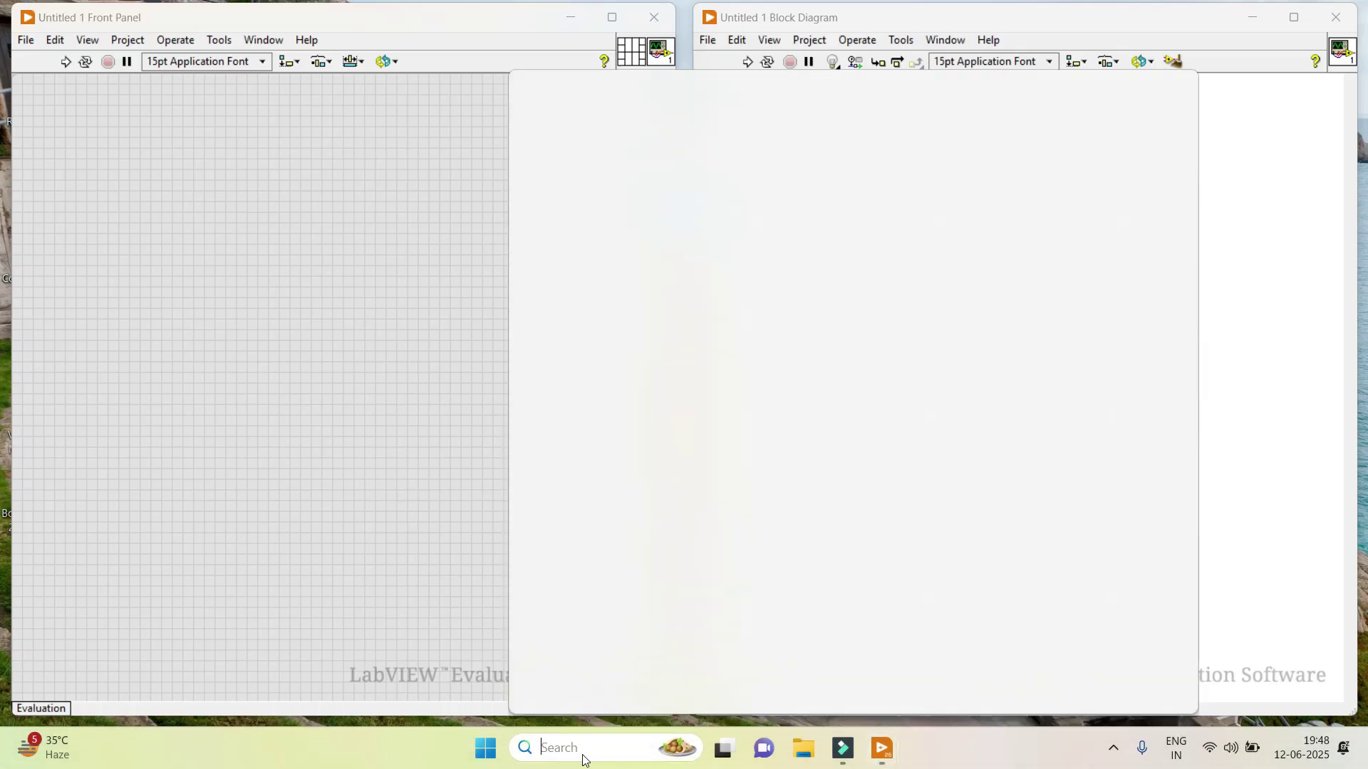
text(ni)
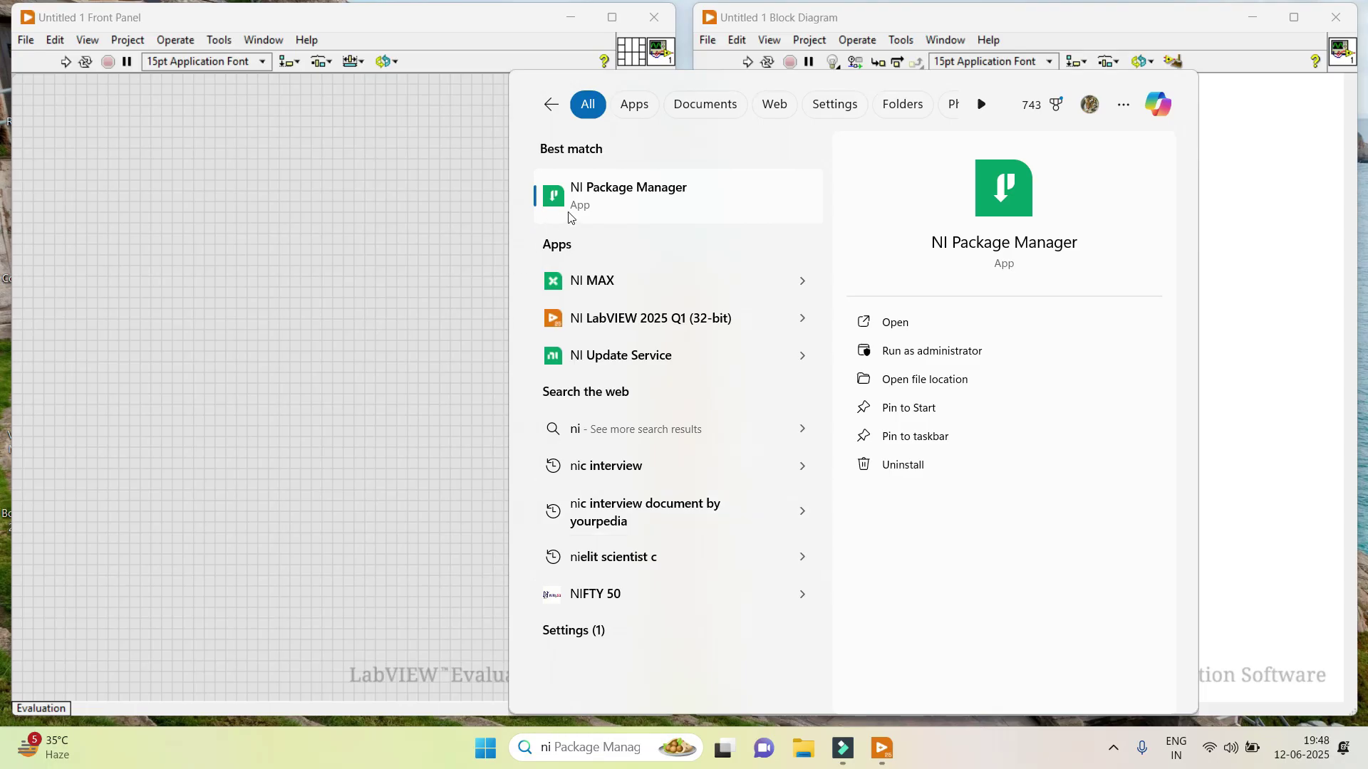
click(611, 204)
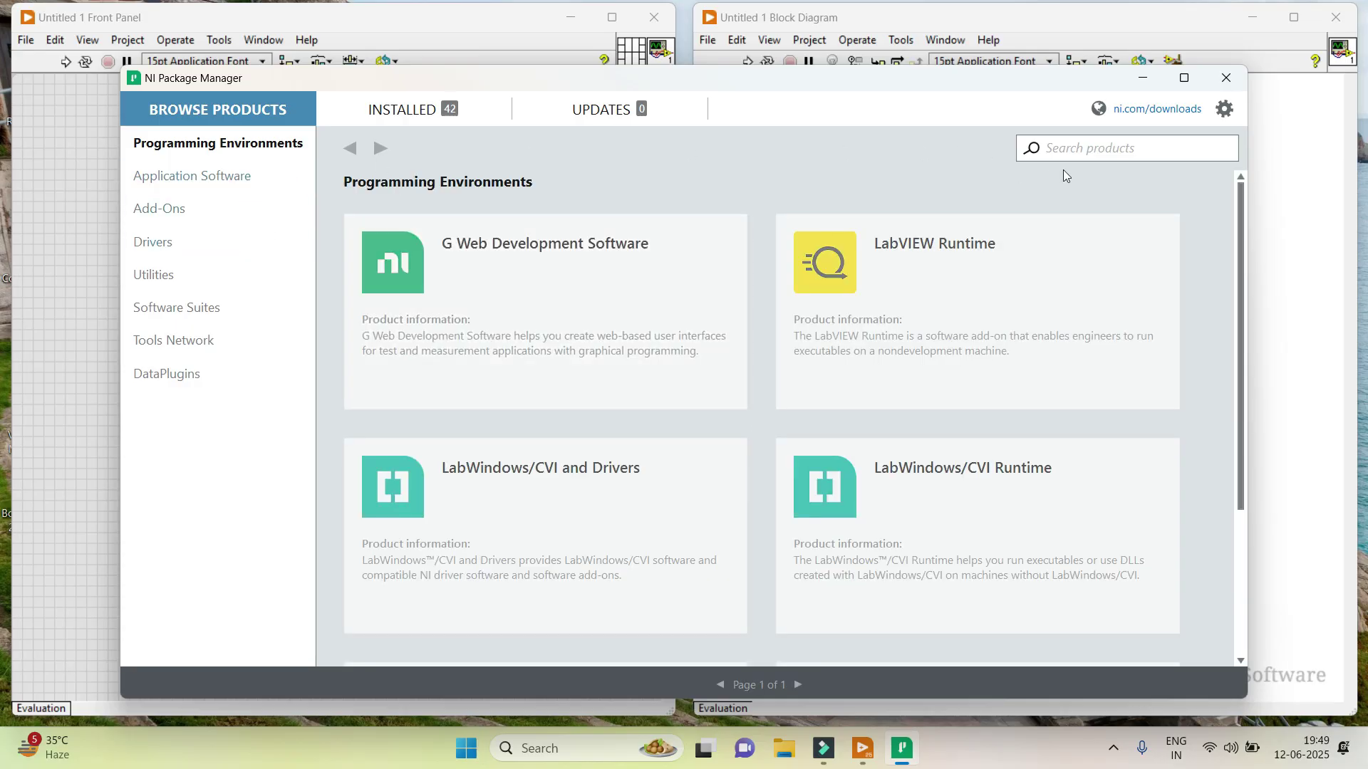
Search the product catalogue for 'control' to get 205 results.
click(1083, 149)
text(control)
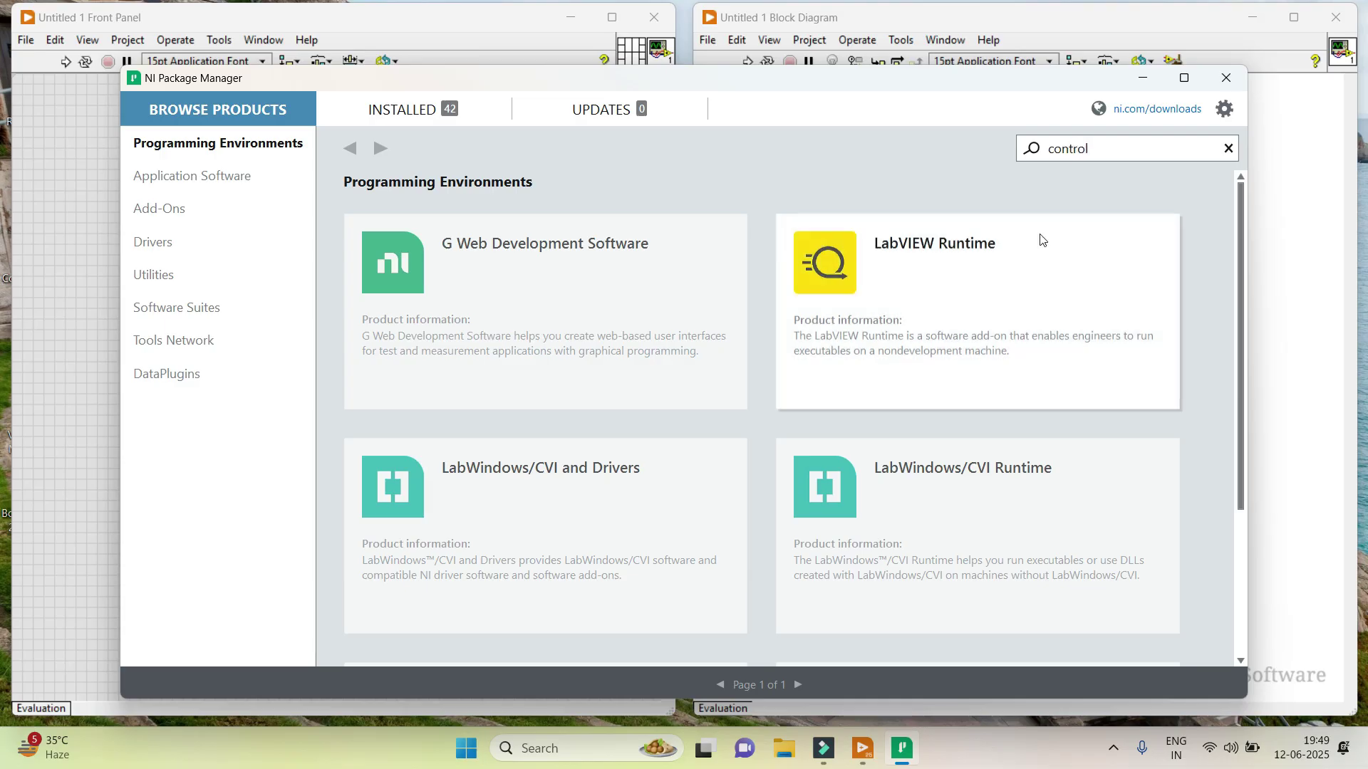
key(Return)
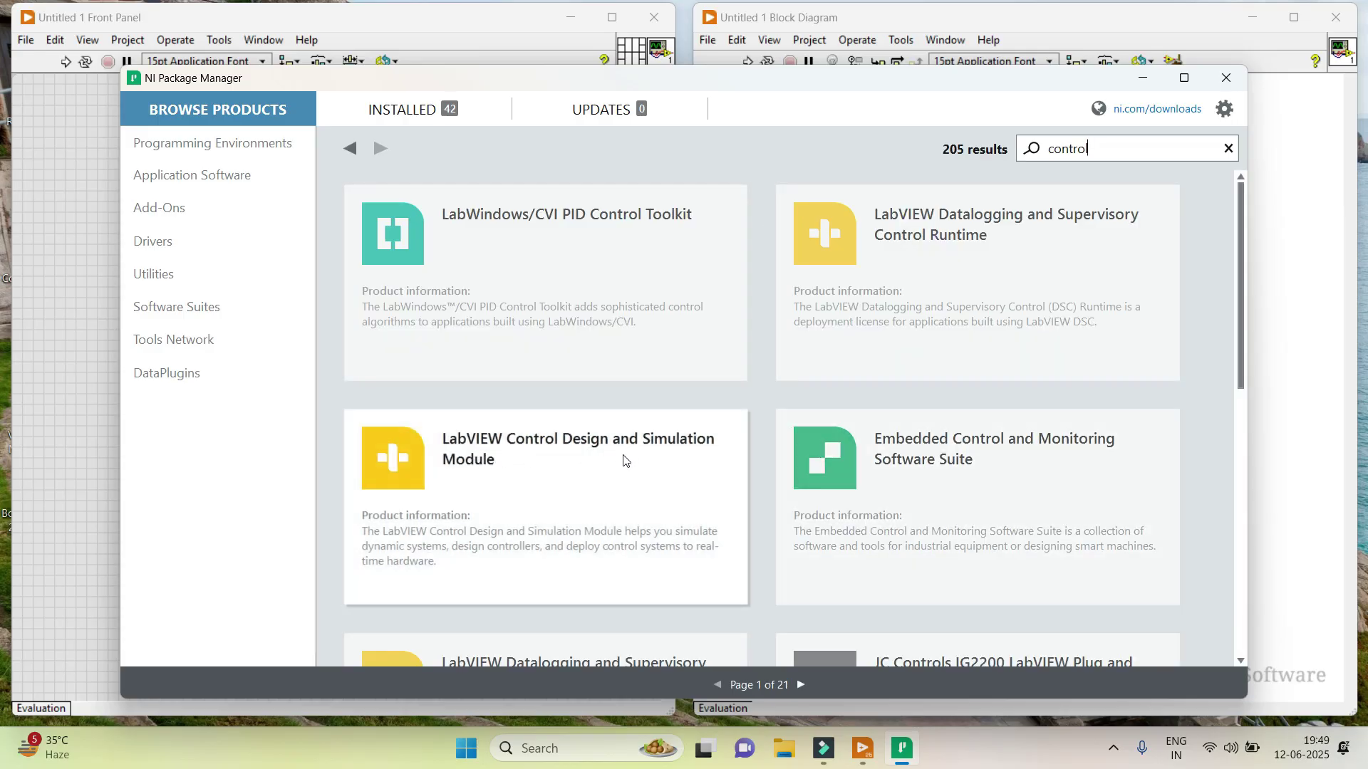
Open the LabVIEW Control Design and Simulation Module page and select its 32-bit edition.
click(576, 467)
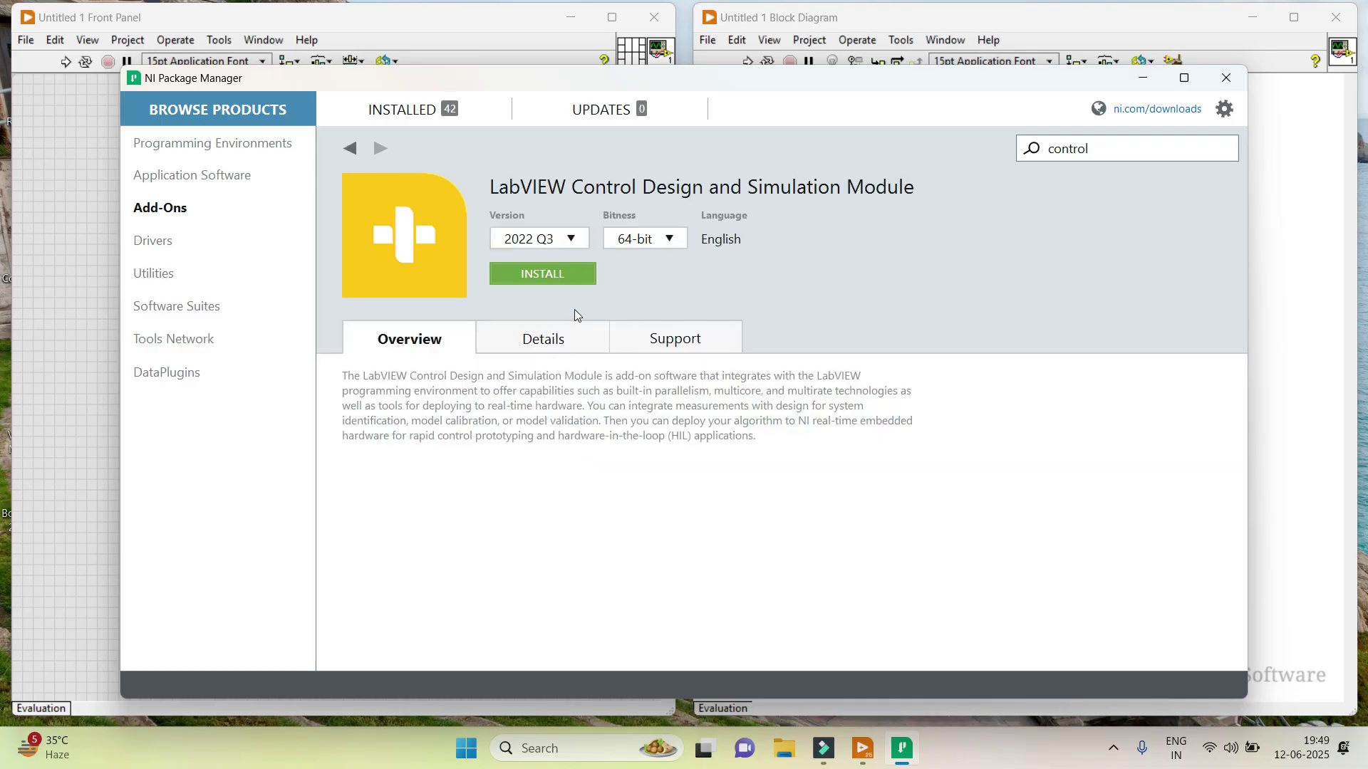
click(650, 238)
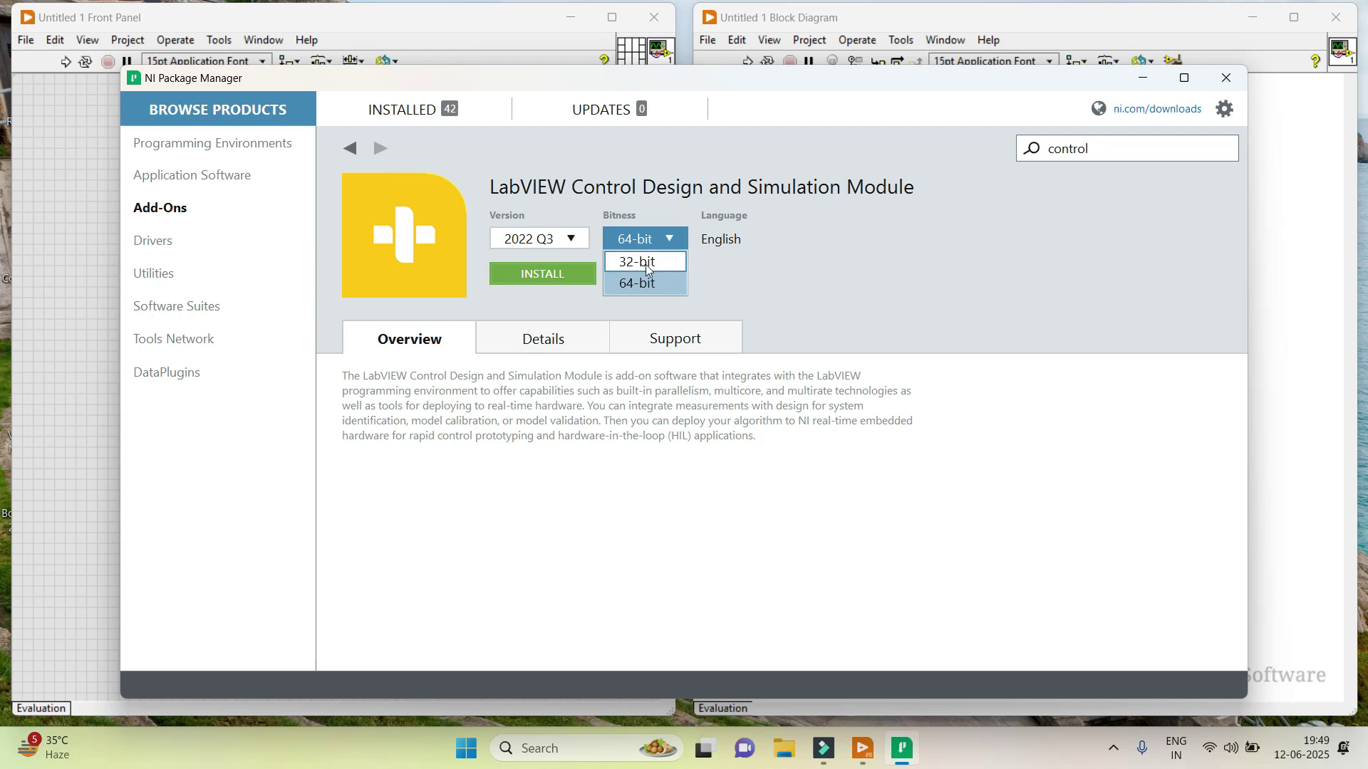
click(645, 263)
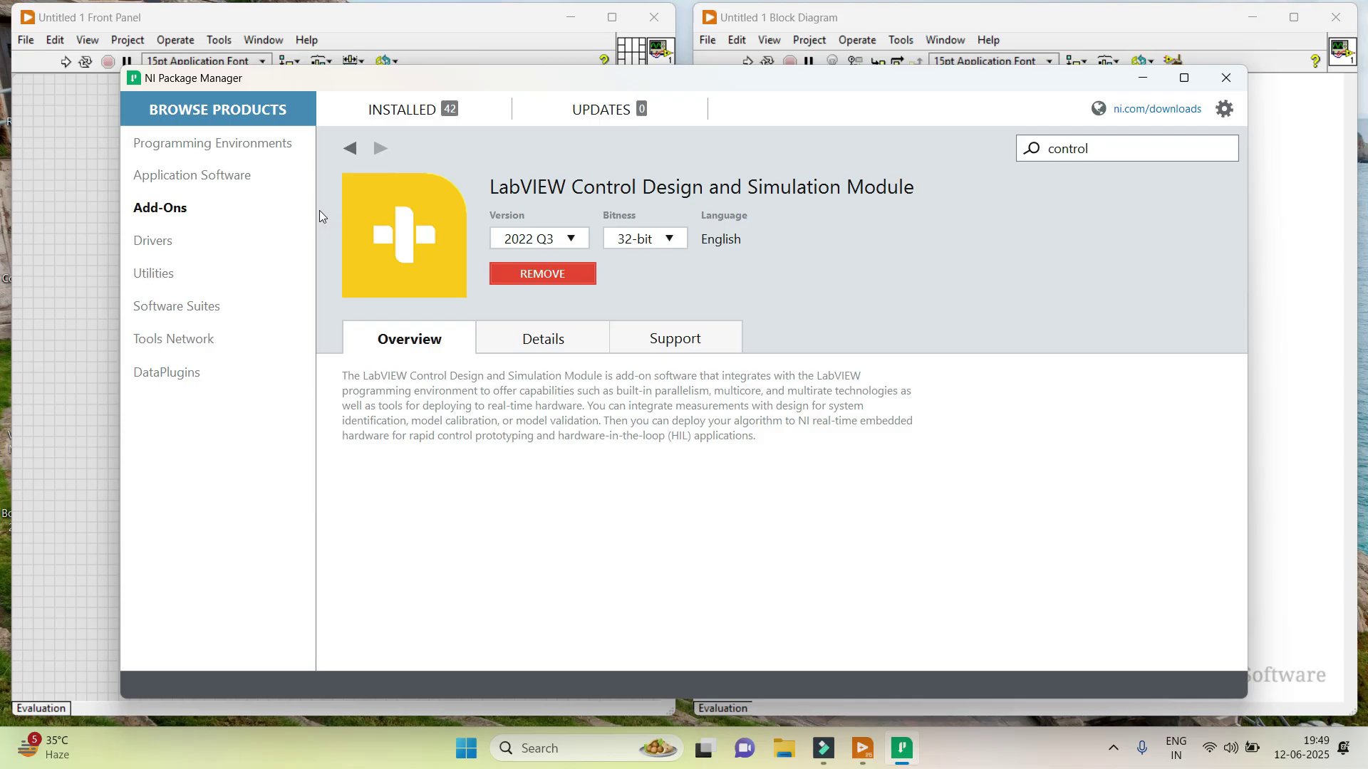
Replace the search term with 'biomedical' and run the product search.
double_click(1096, 147)
text(biomedical)
key(Return)
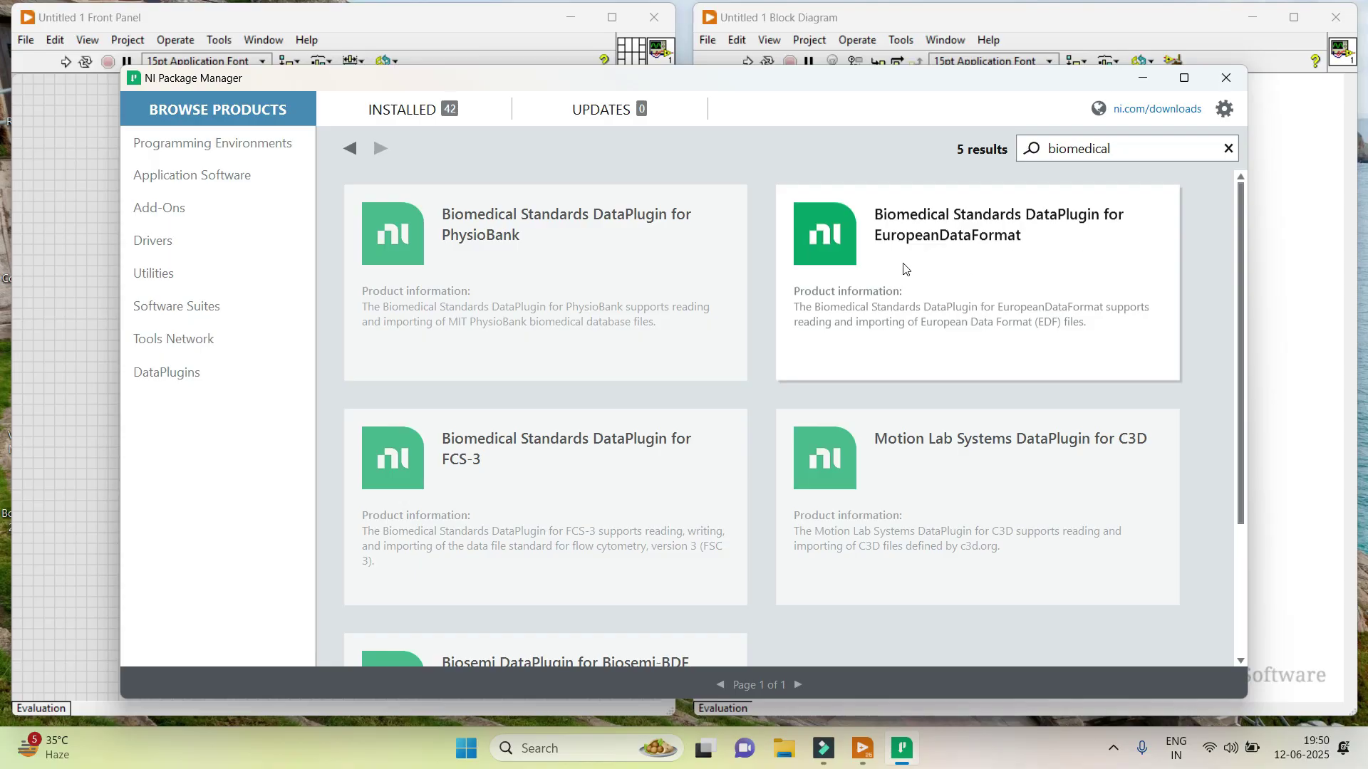
Open the PhysioBank DataPlugin page, then view the 42 installed packages.
scroll(634, 327, down, 2)
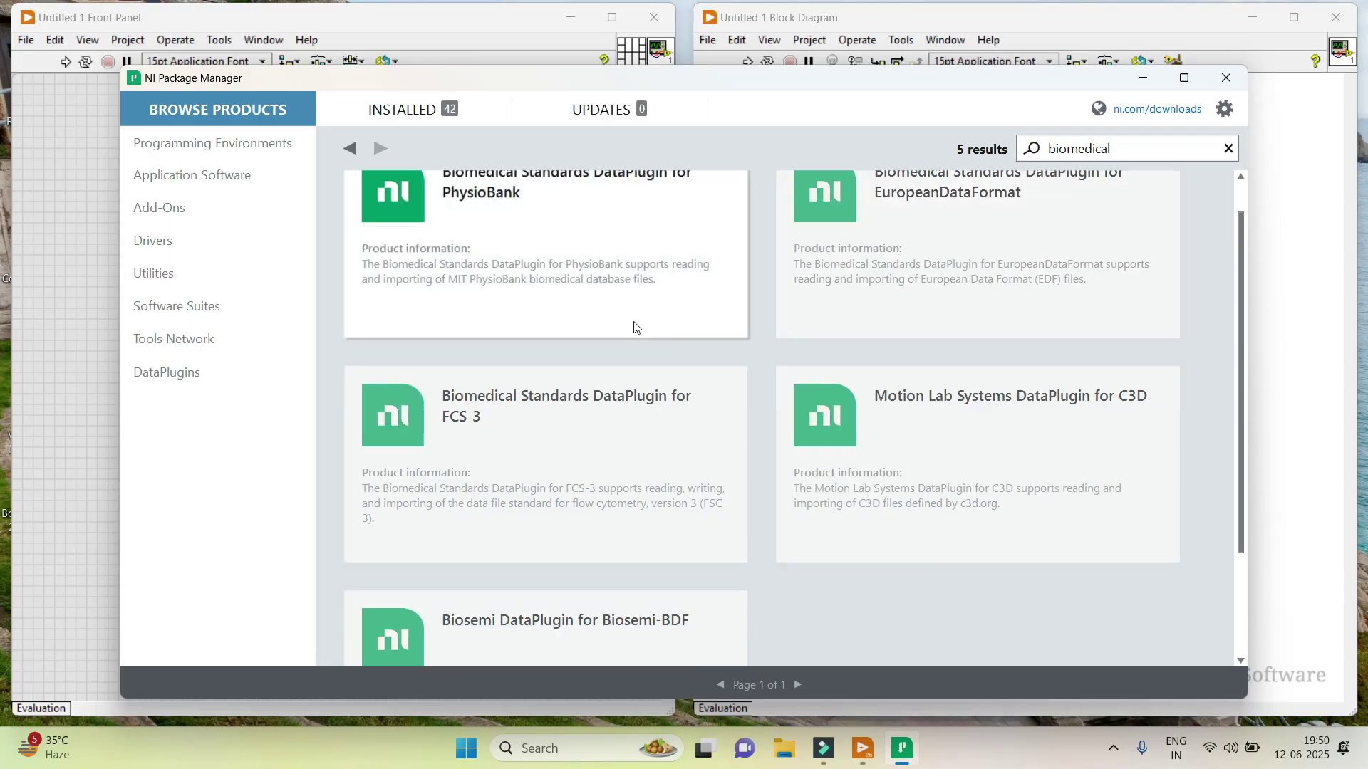
scroll(636, 334, down, 2)
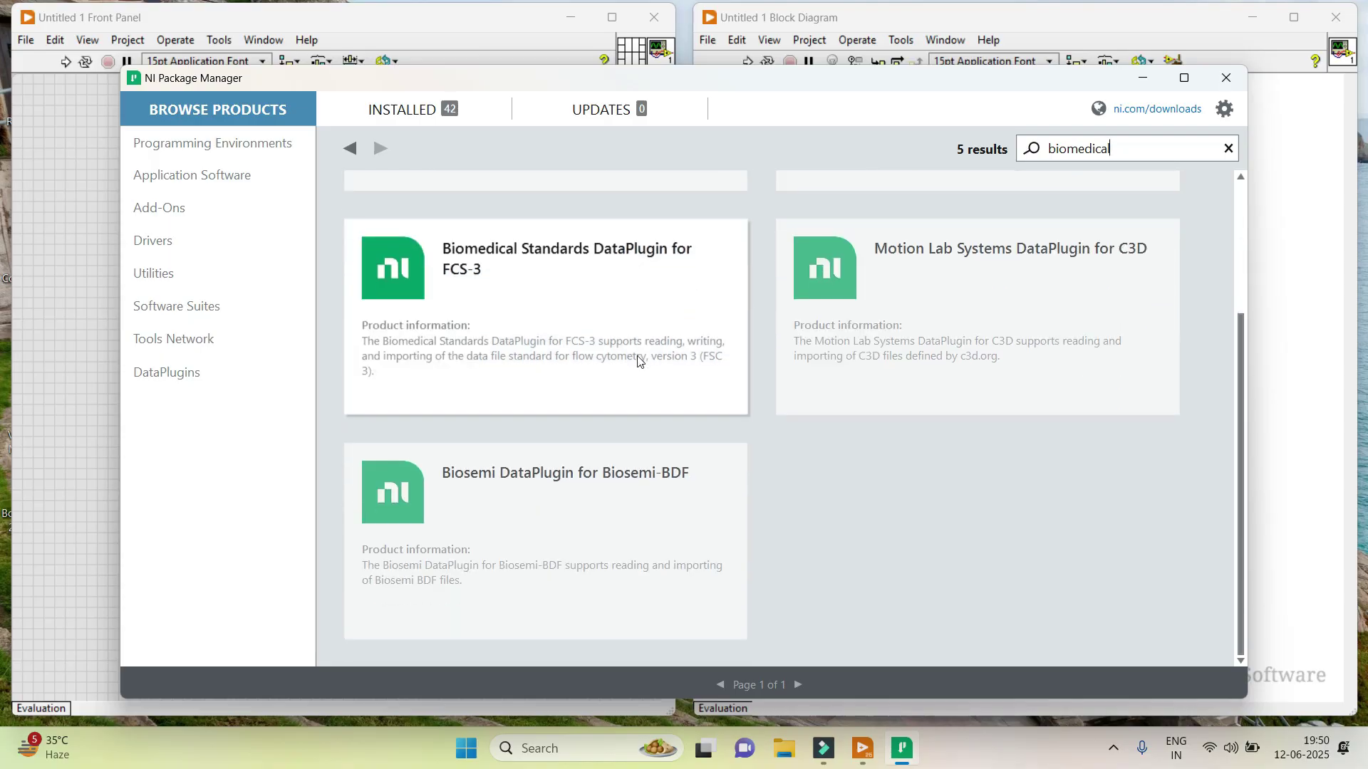
scroll(638, 362, up, 3)
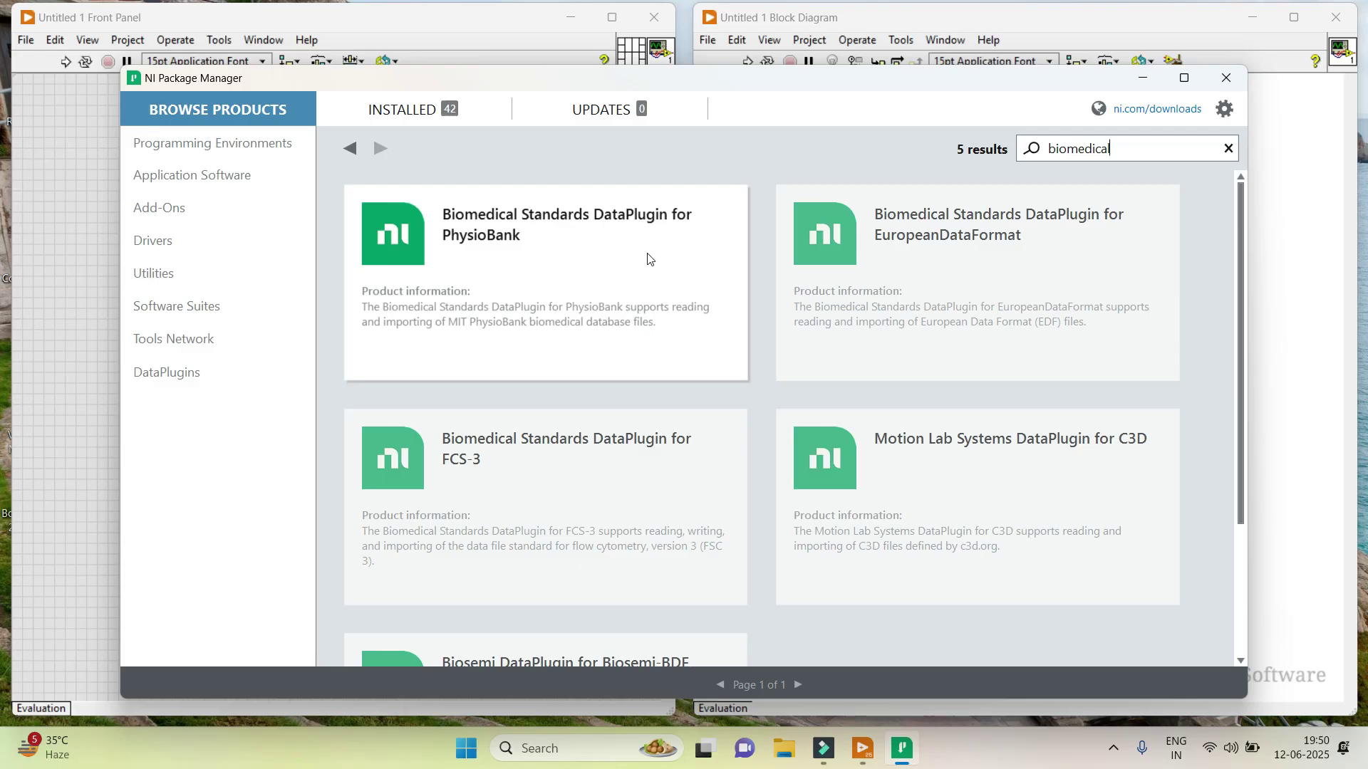
click(686, 242)
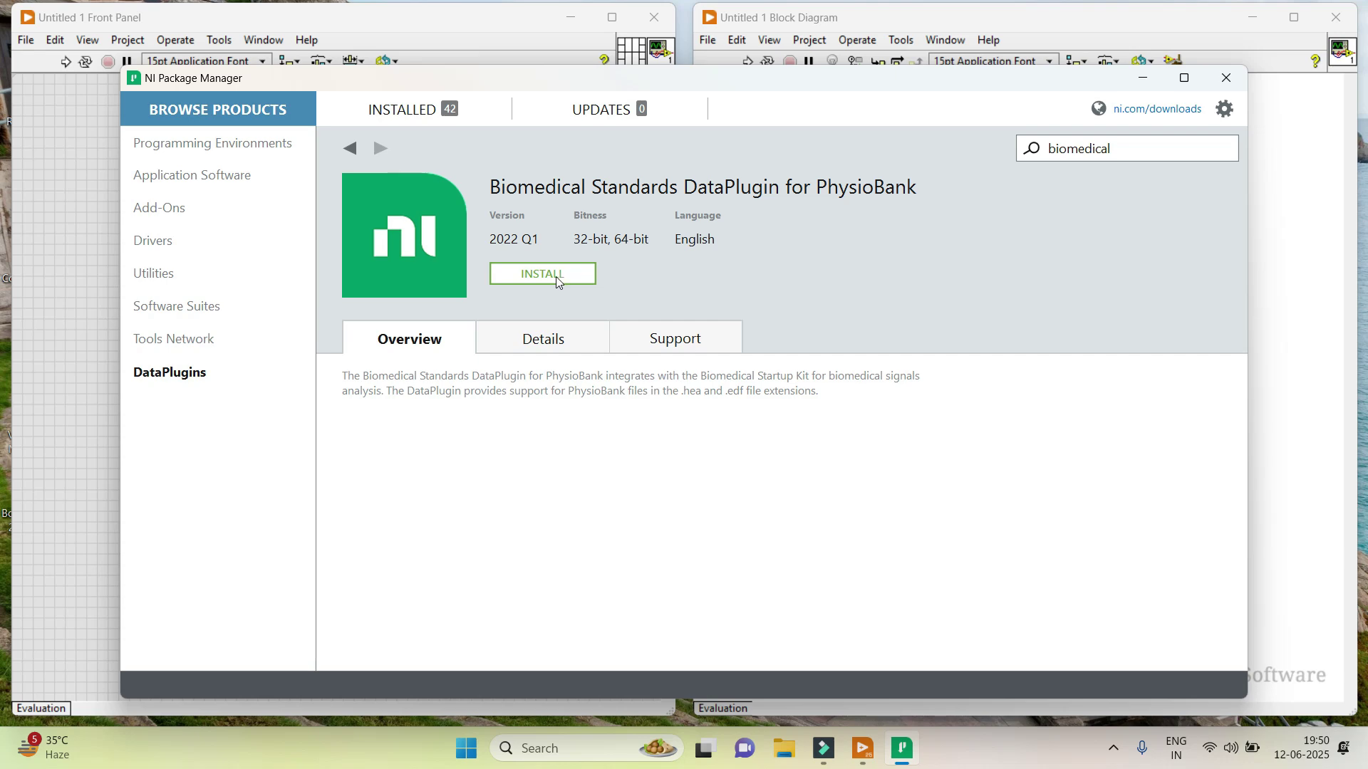
click(427, 111)
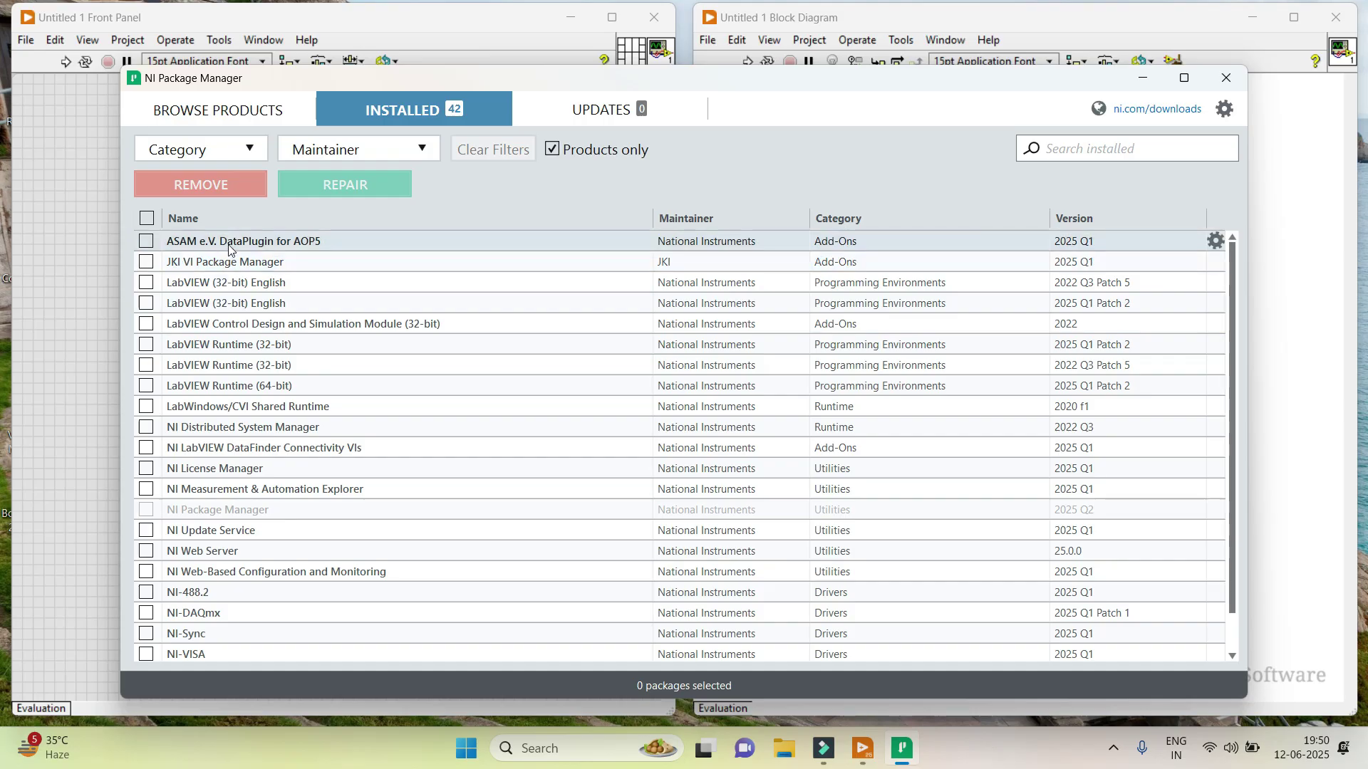
Return to the catalogue, search 'daqmx', and open the NI-DAQmx 2025 Q2 driver page.
mouse_move(229, 247)
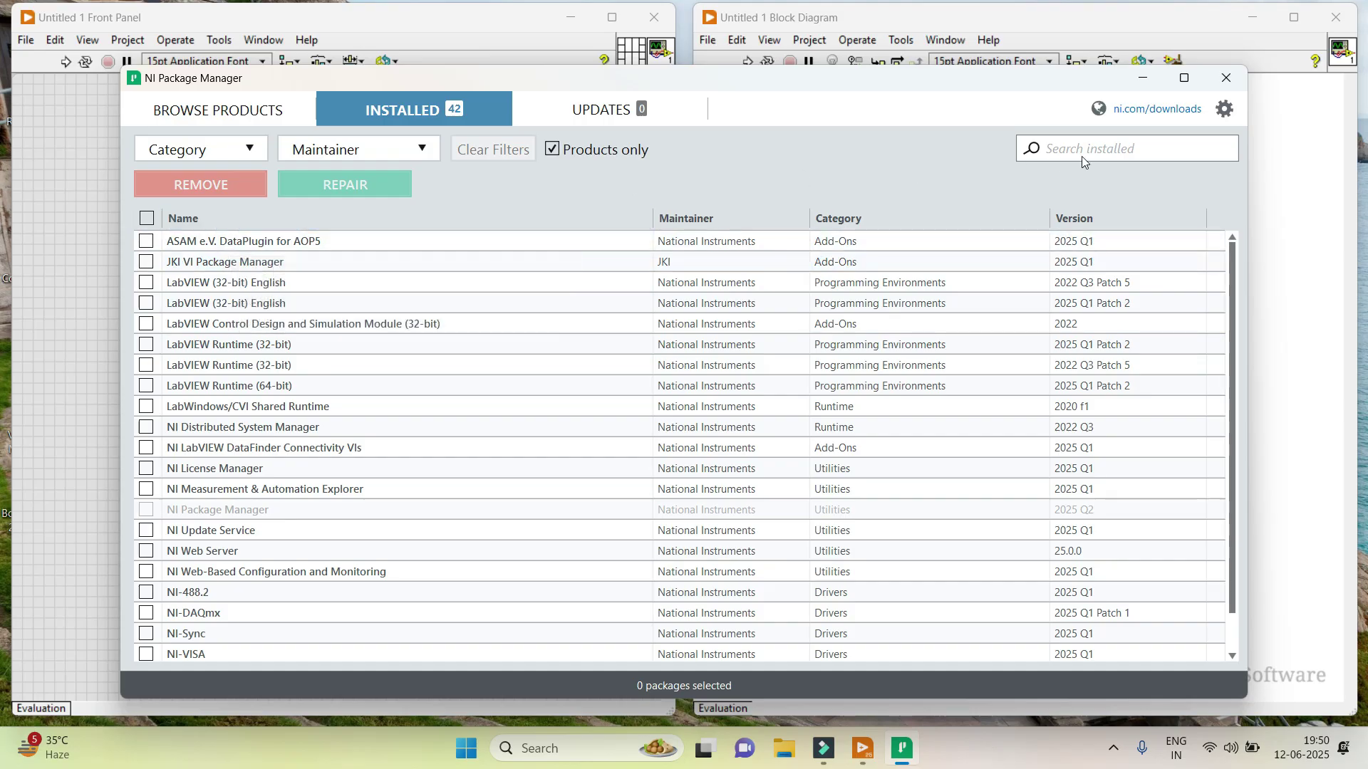
click(285, 116)
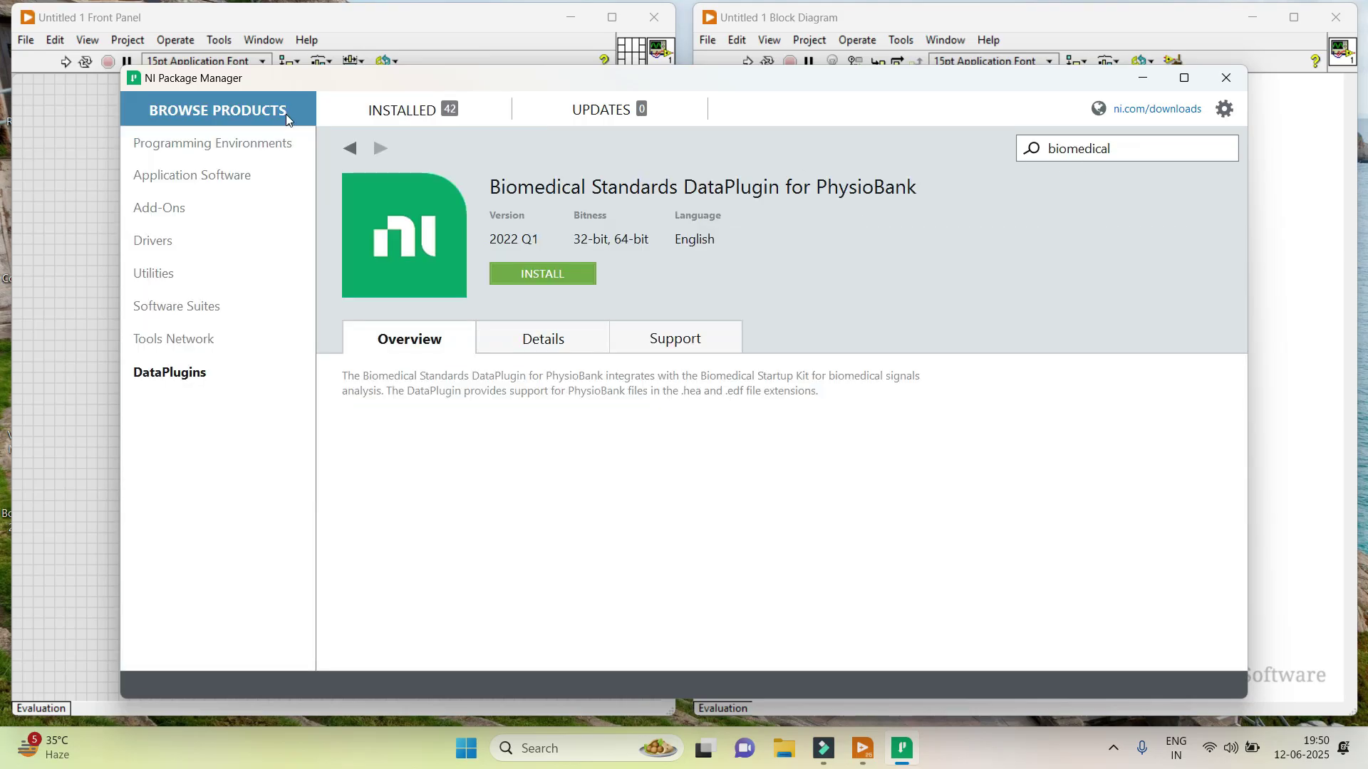
click(1234, 150)
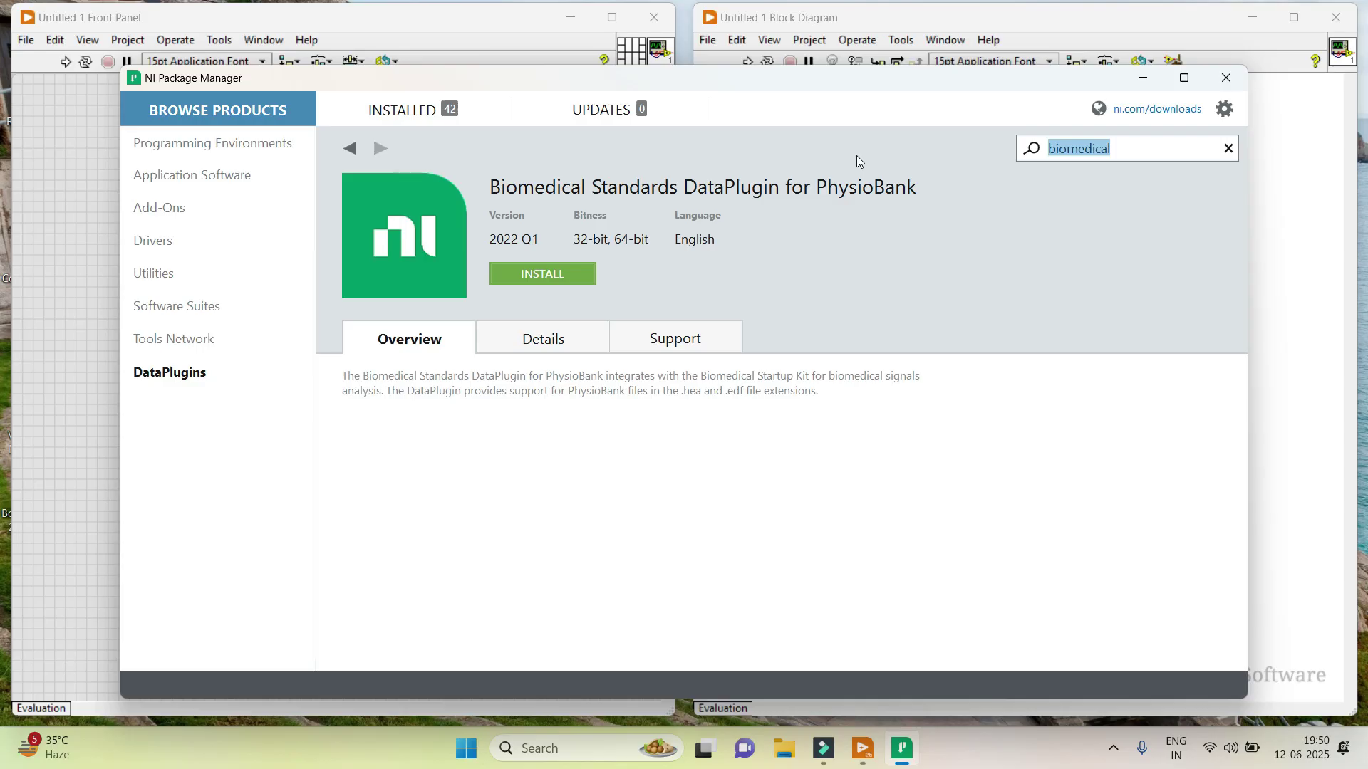
text(da)
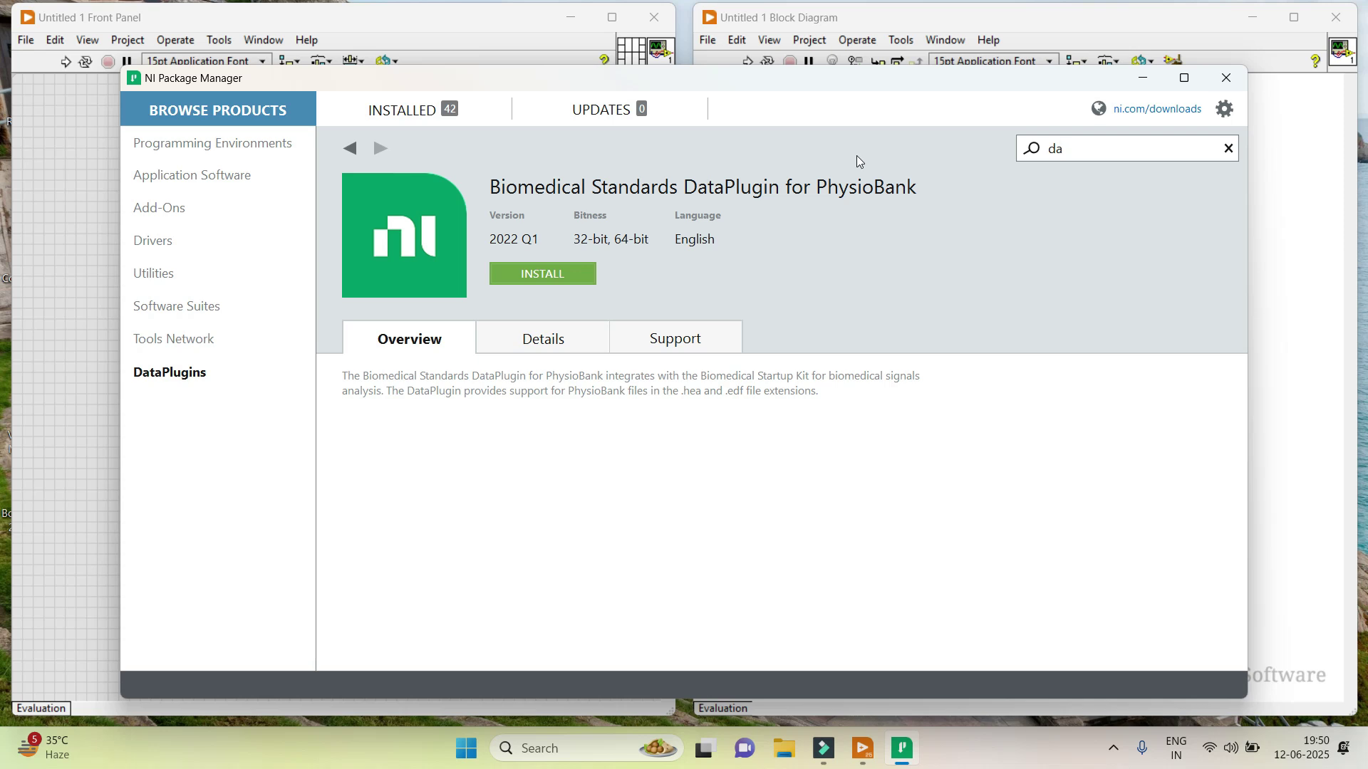
text(qmx)
key(Return)
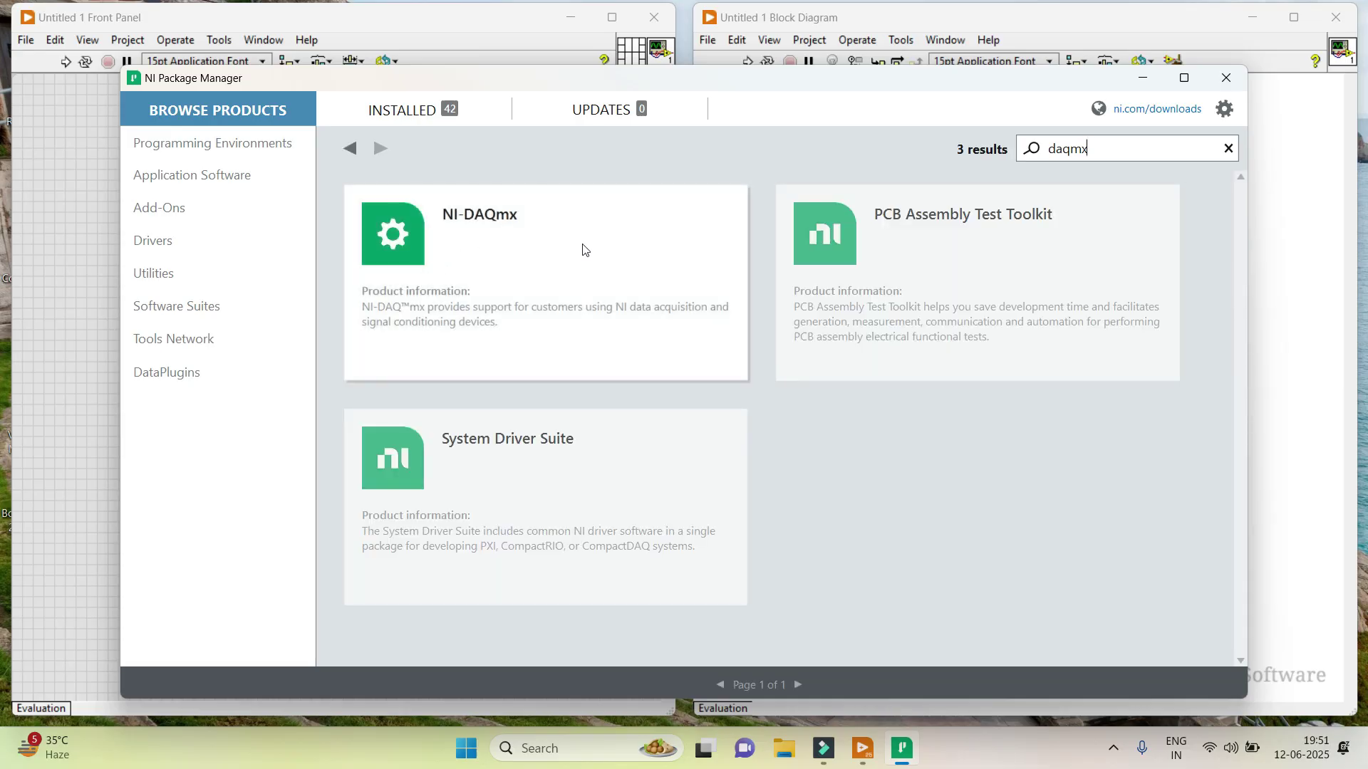
click(619, 245)
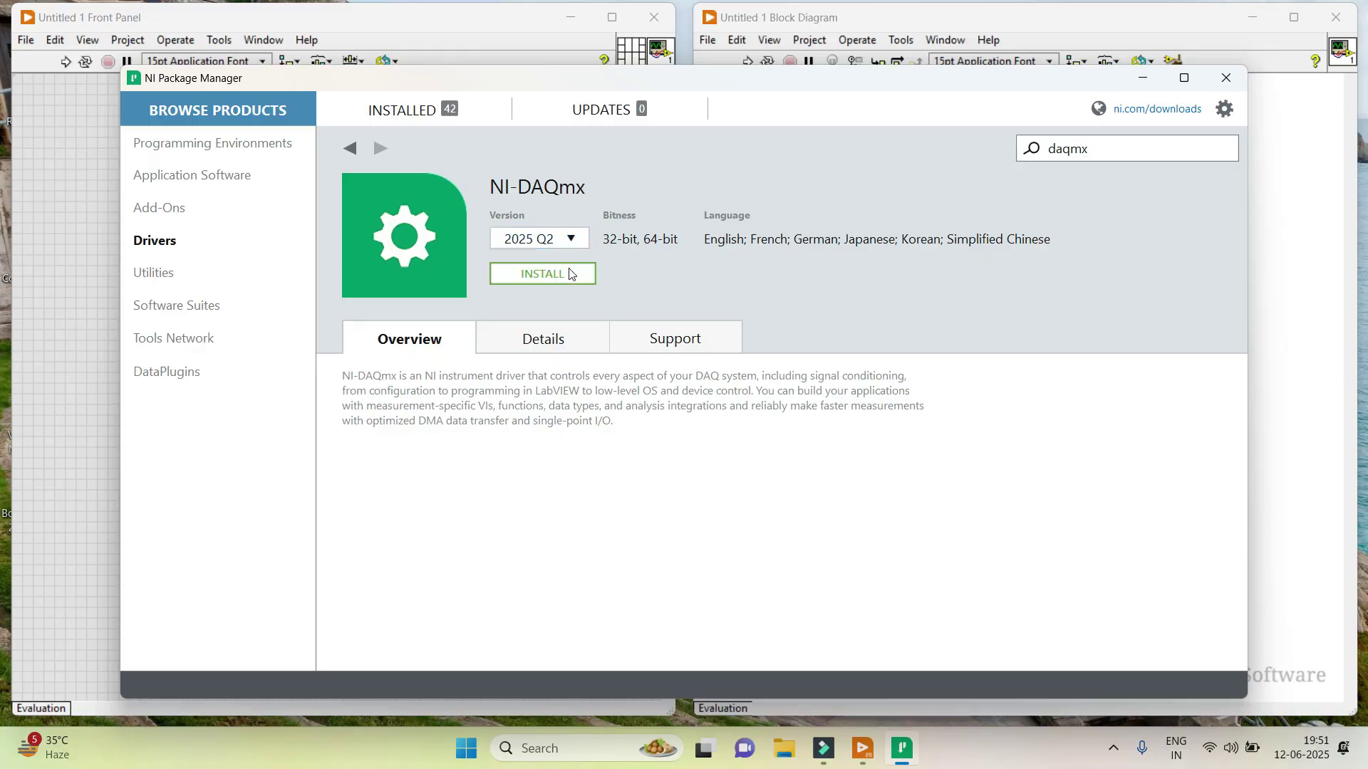
Install the NI-DAQmx 2025 Q2 upgrade with all optional items deselected, postponing the reboot.
click(570, 274)
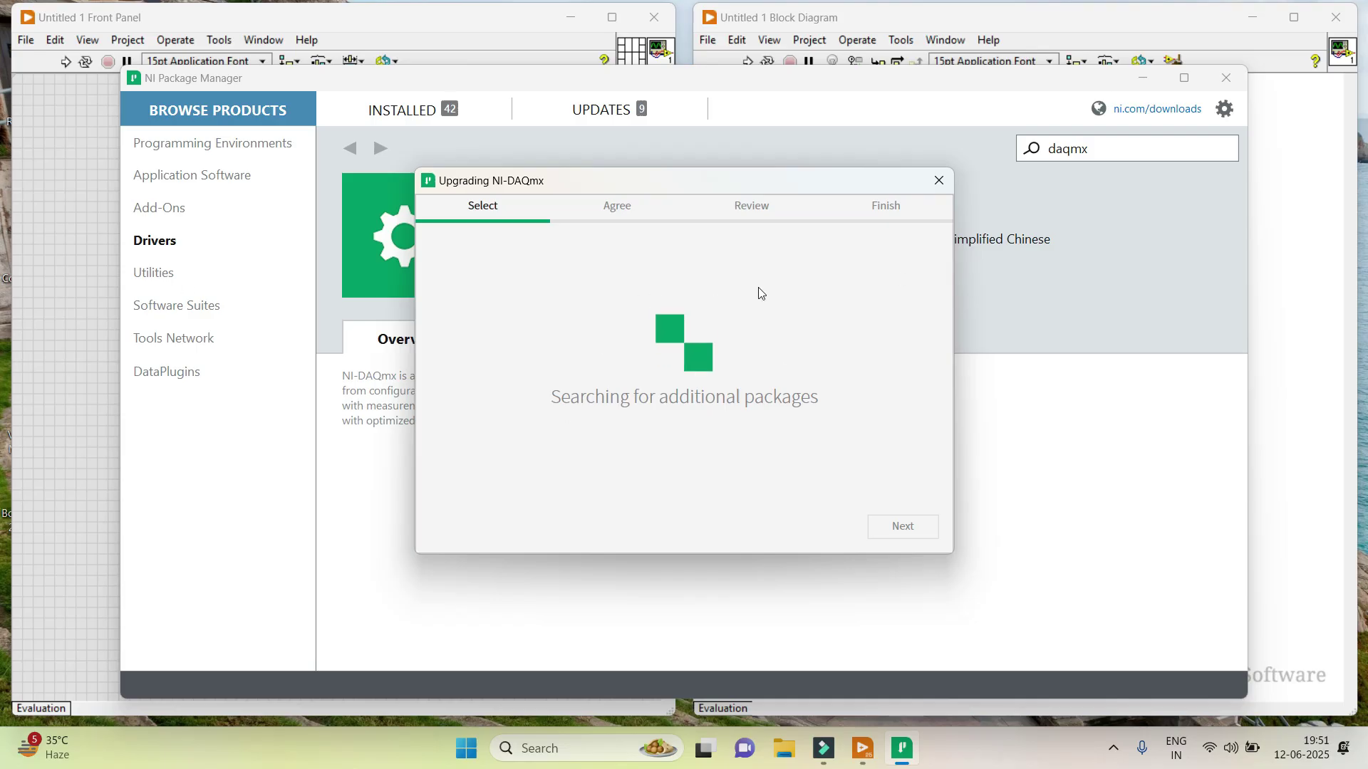
click(570, 524)
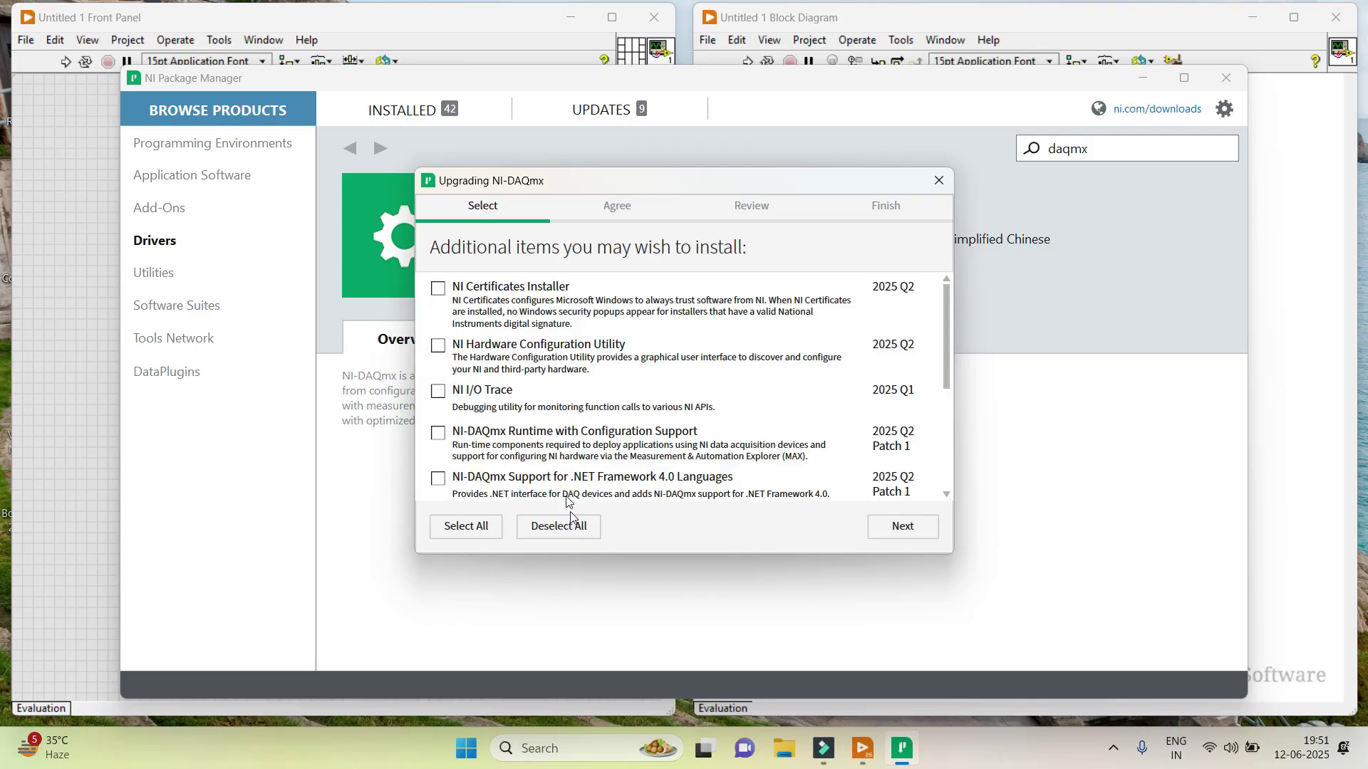
click(875, 534)
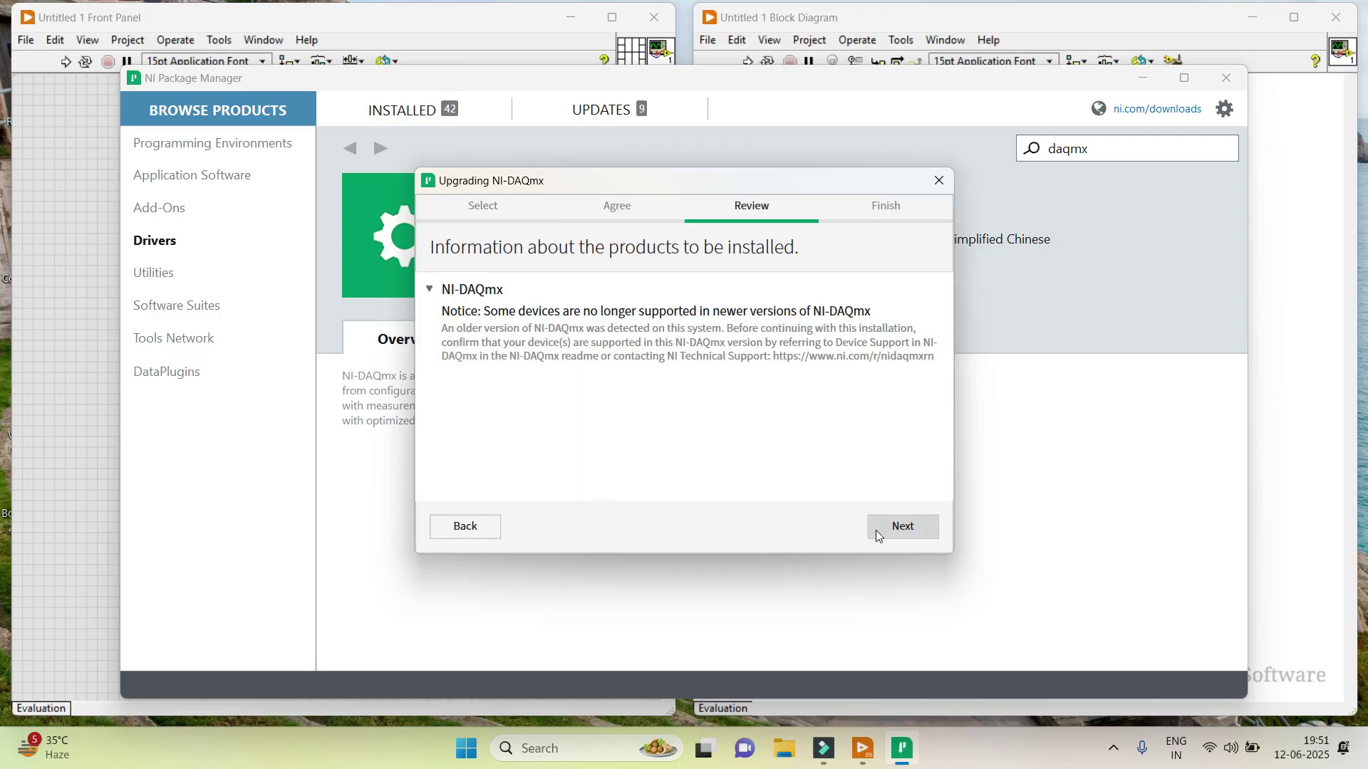
click(901, 527)
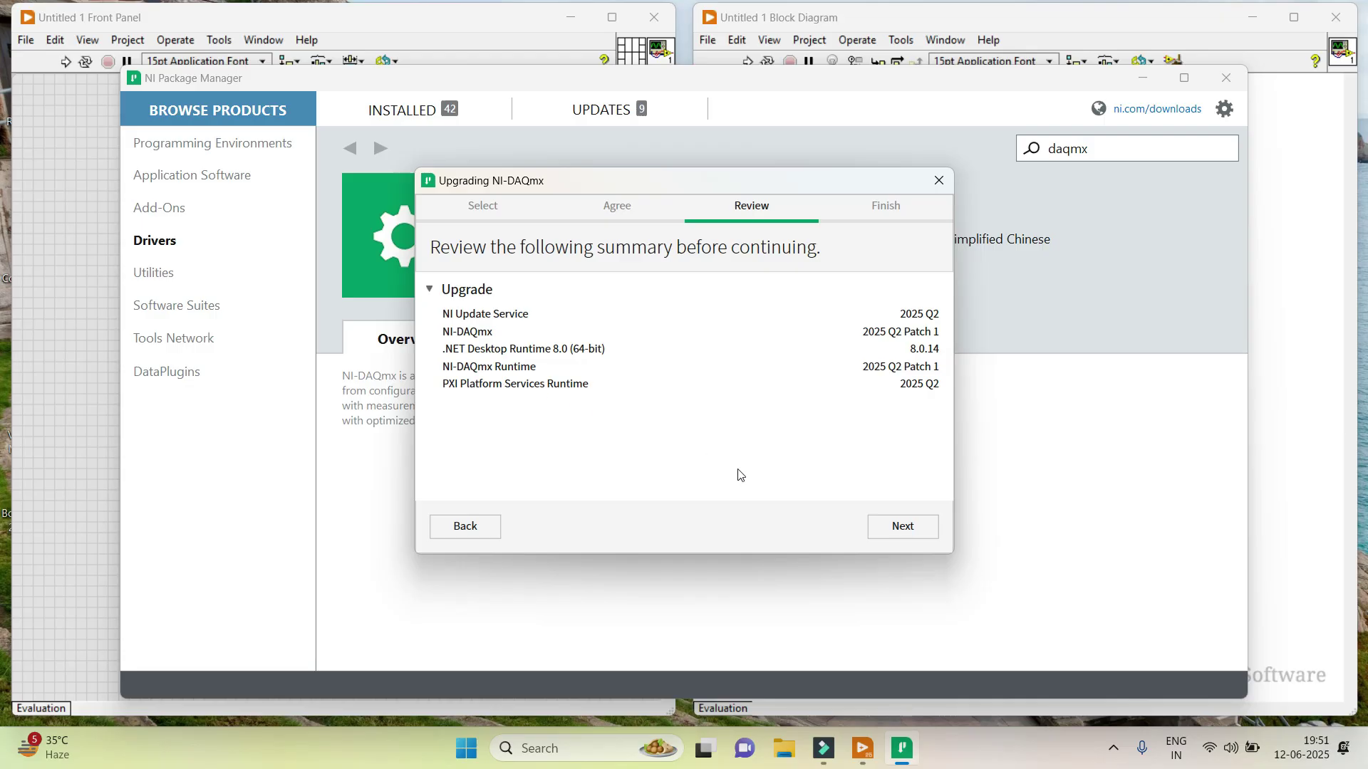
key(Return)
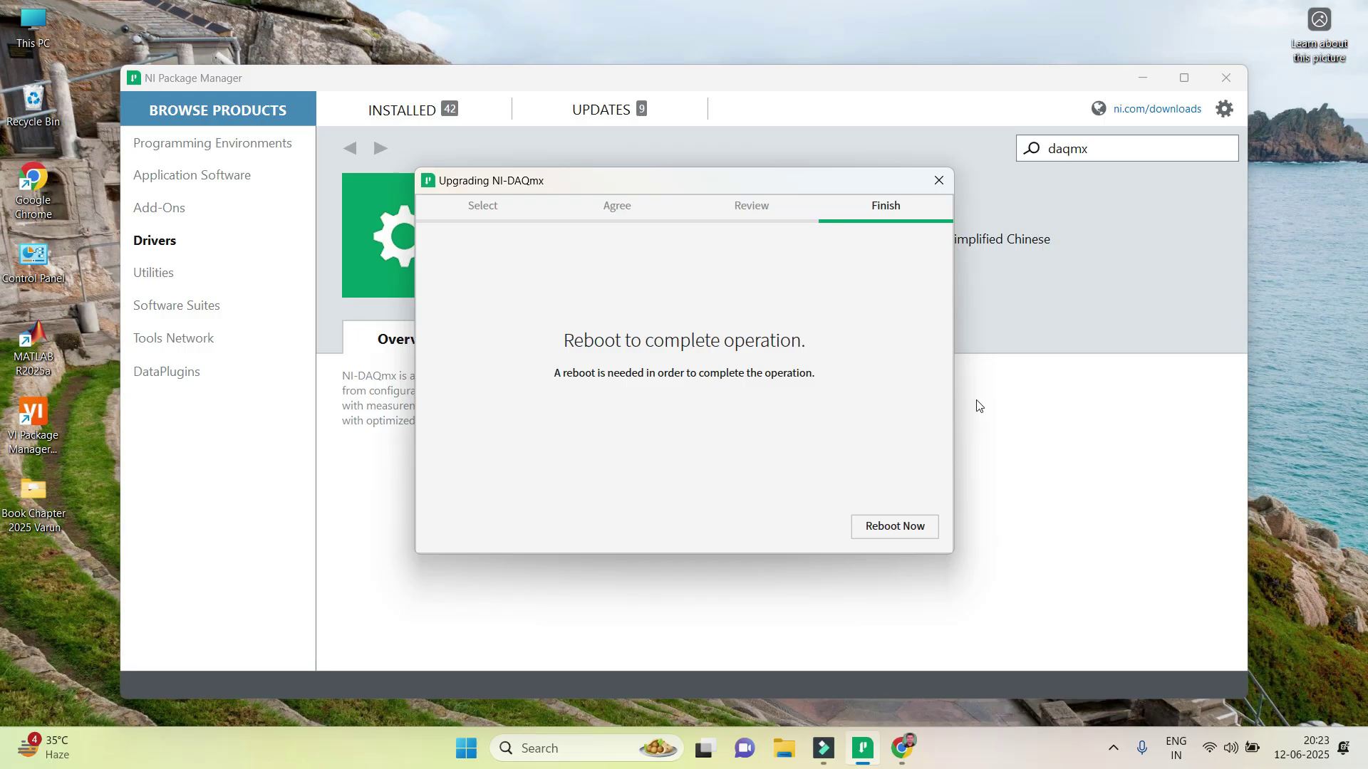
click(943, 176)
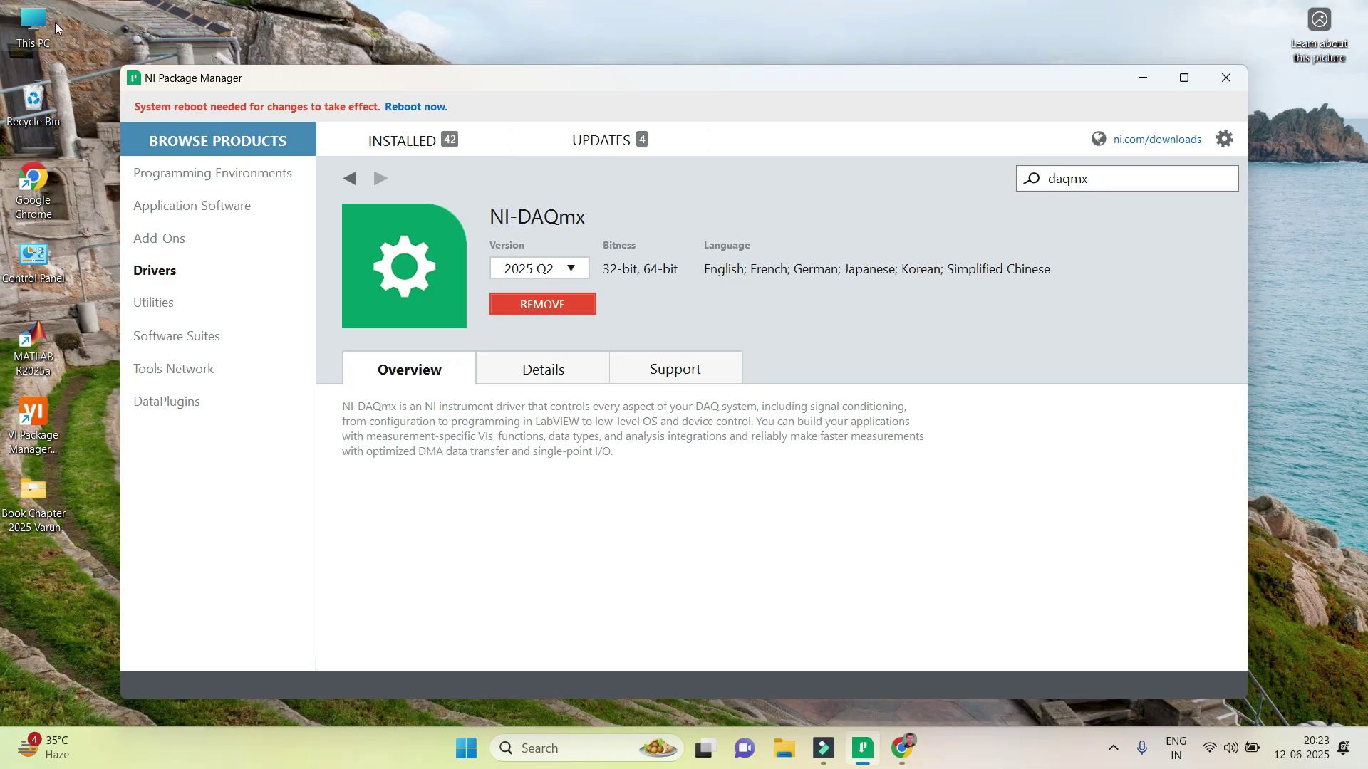
Browse from This PC into the personal folder on New Volume (D:) and launch NI License Activator.
double_click(33, 25)
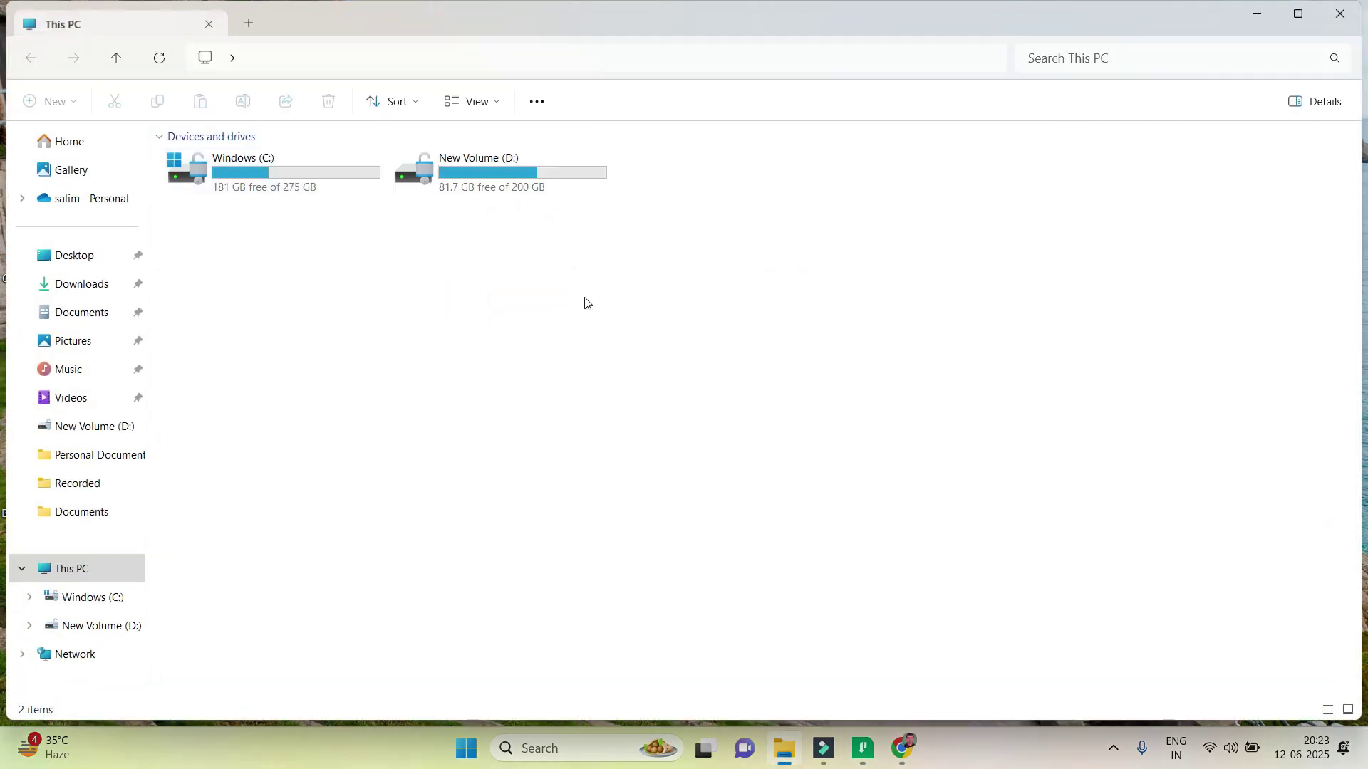
double_click(496, 164)
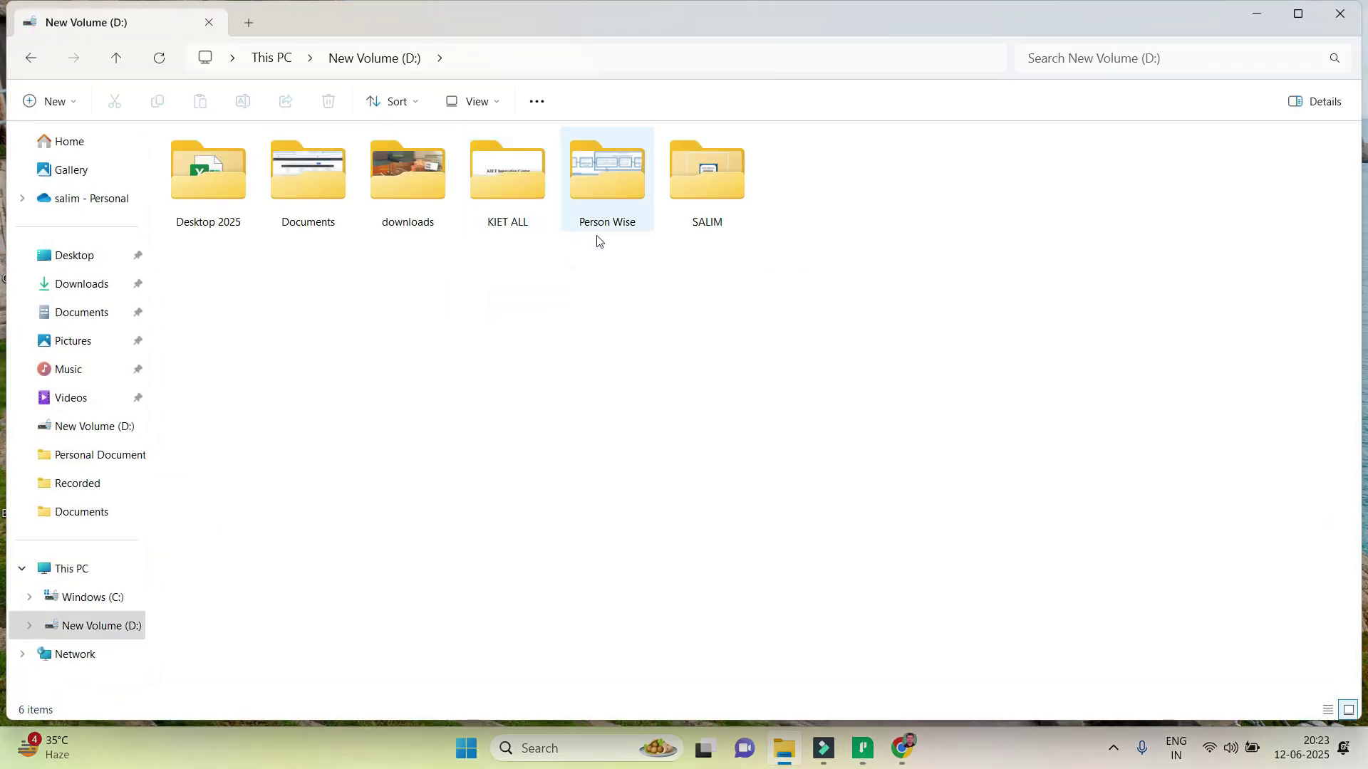
double_click(679, 223)
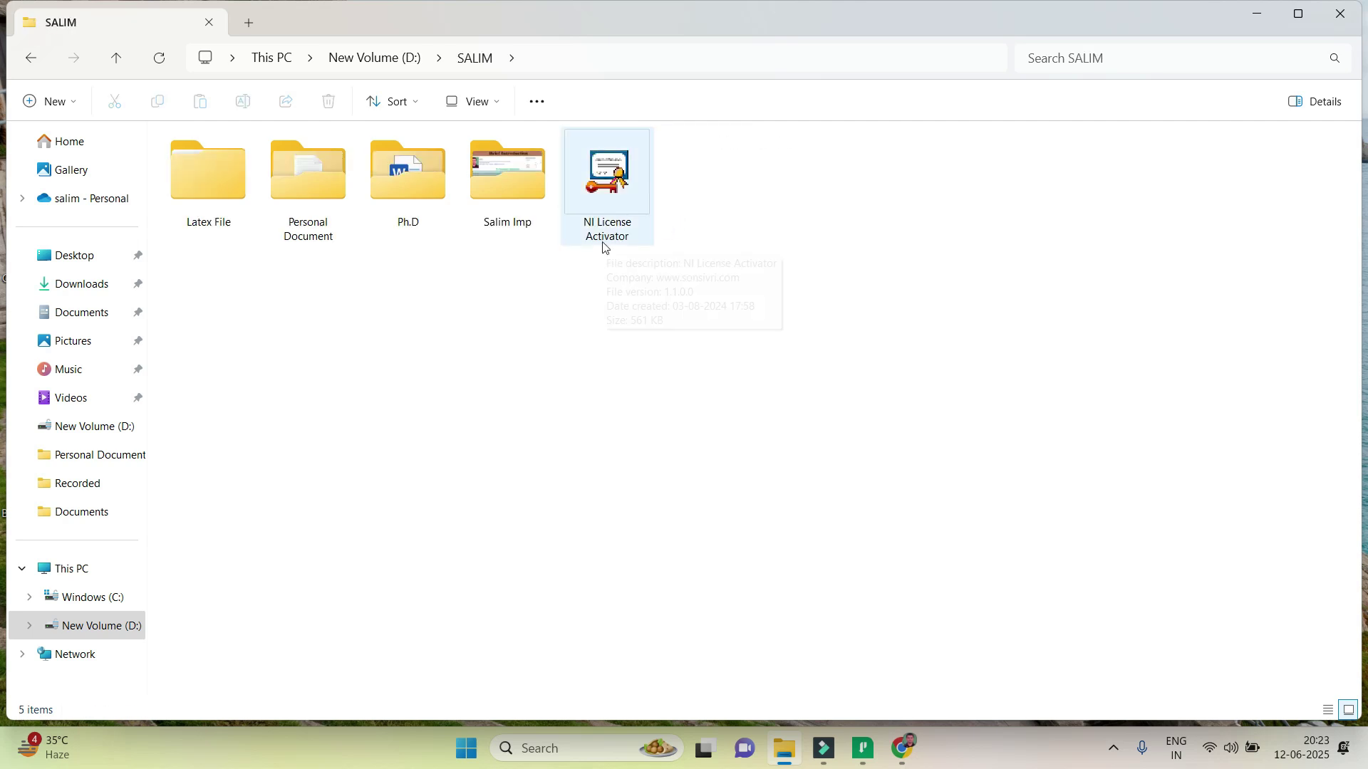
double_click(647, 208)
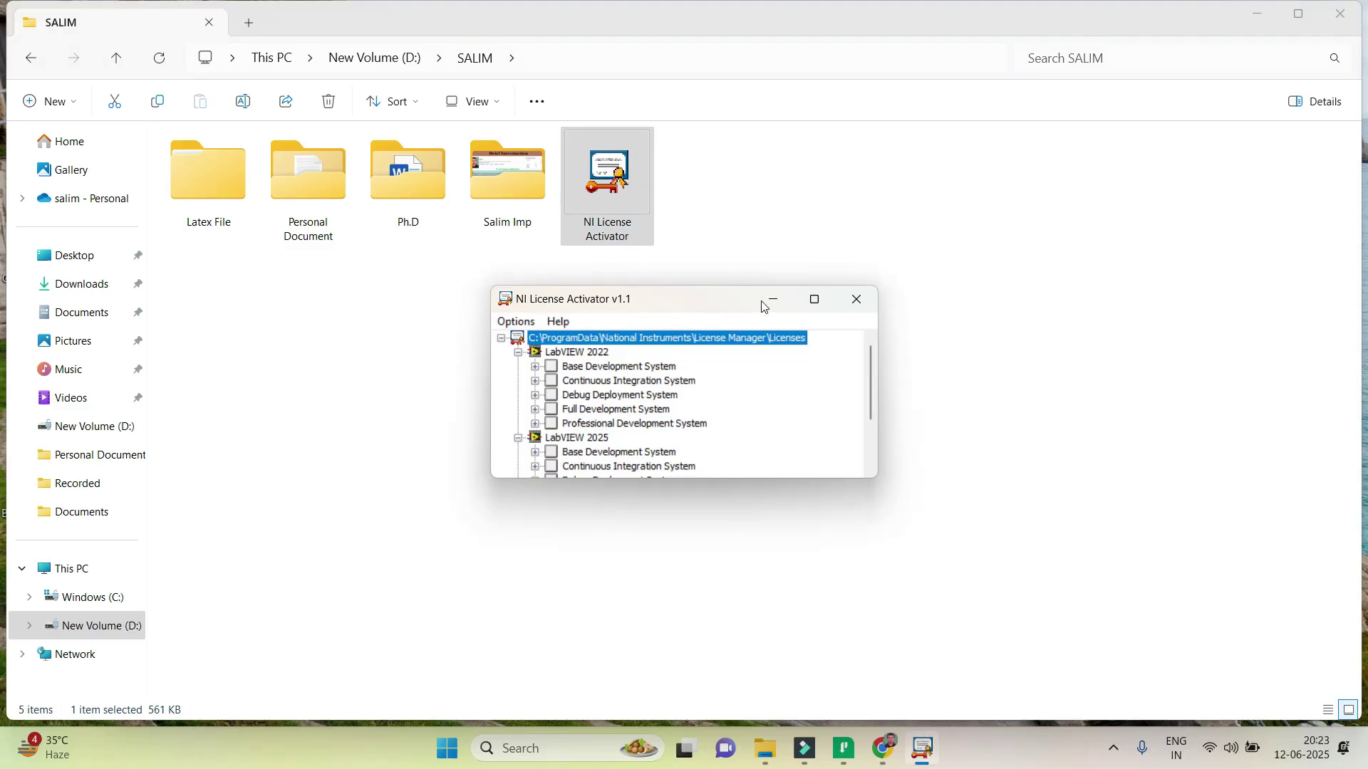
Maximize the activator and activate LabVIEW 2022 Base, Continuous Integration, Debug Deployment, Full and Professional systems.
click(814, 299)
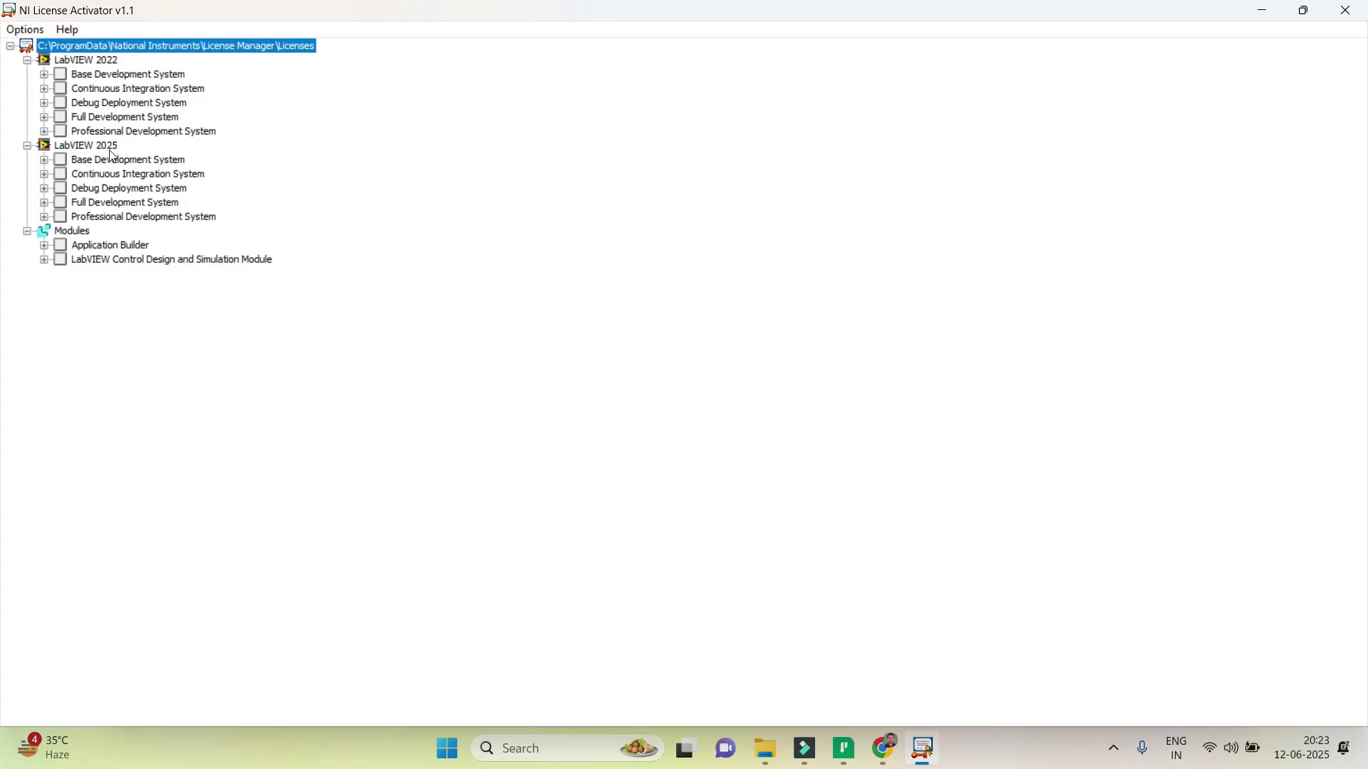
right_click(63, 76)
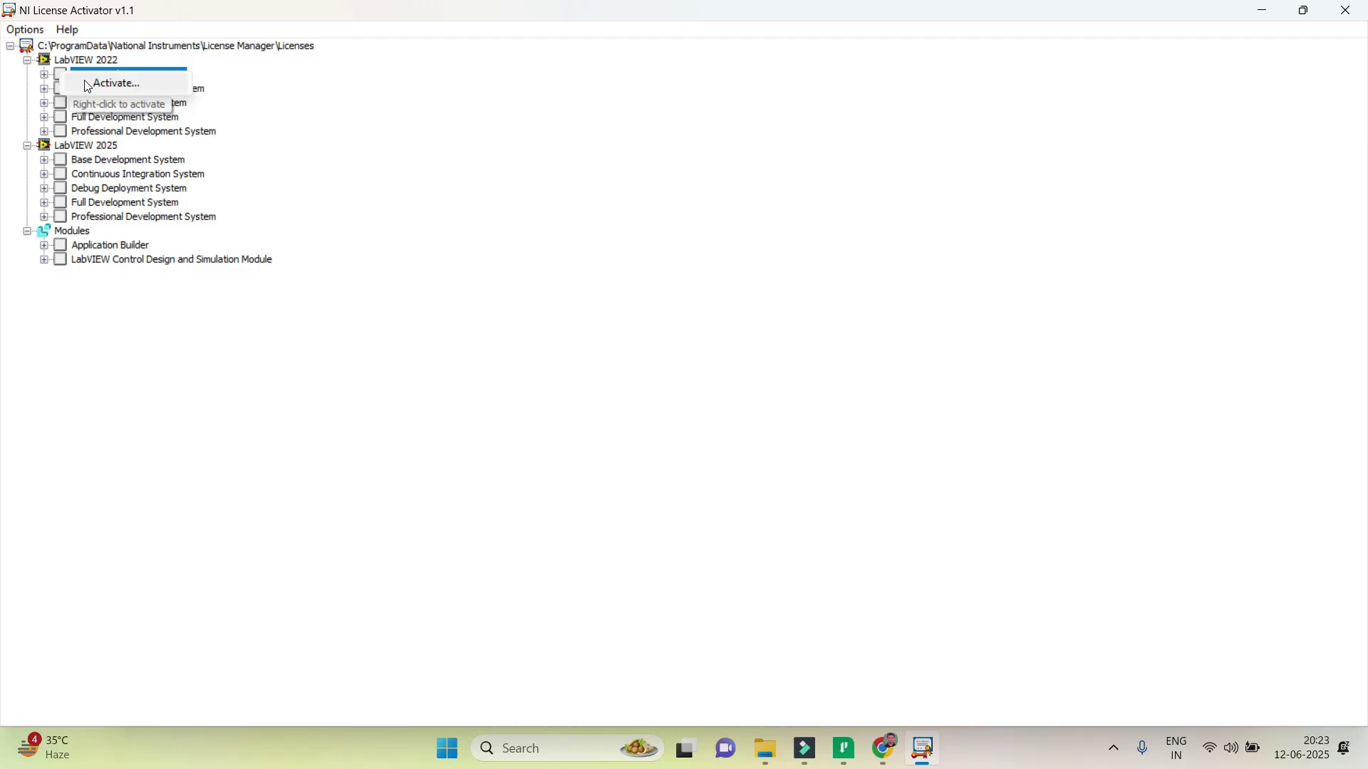
click(87, 84)
right_click(84, 87)
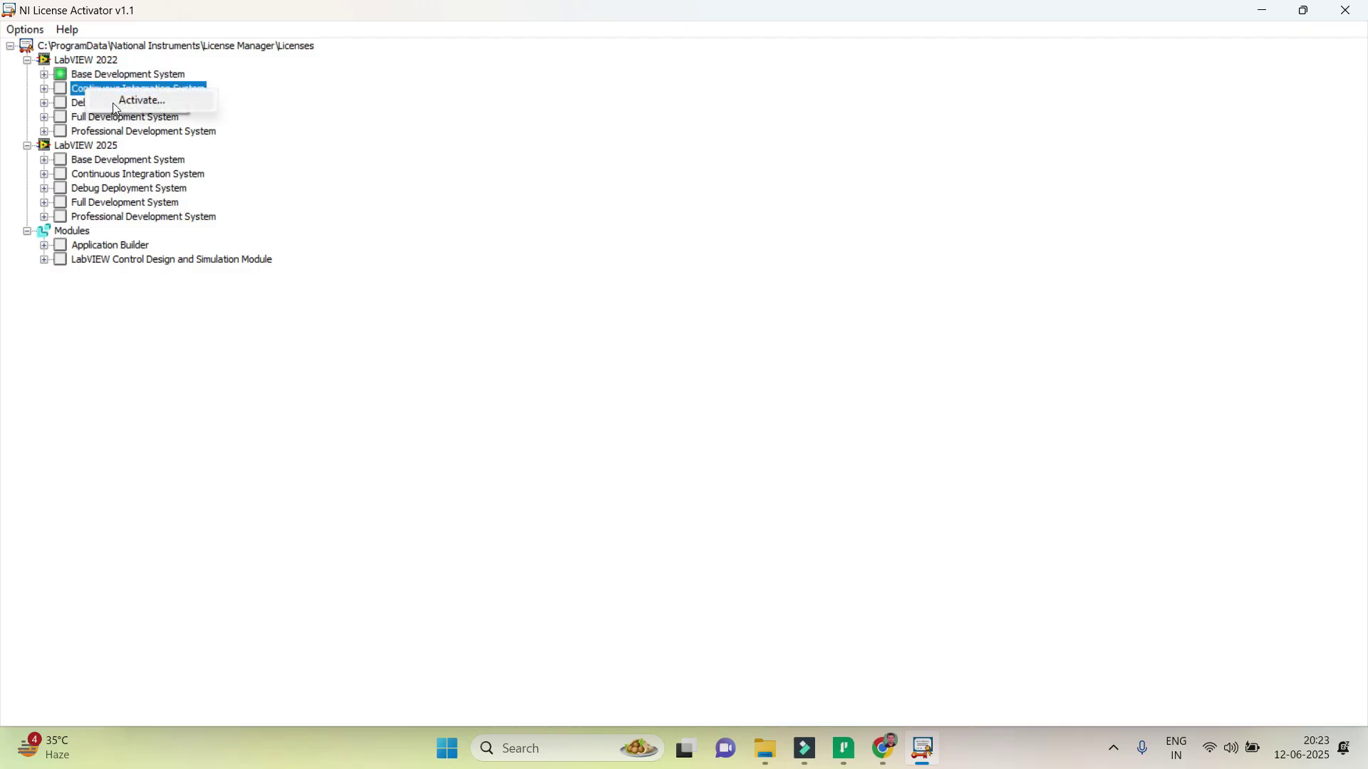
click(115, 105)
right_click(121, 104)
click(130, 115)
right_click(120, 119)
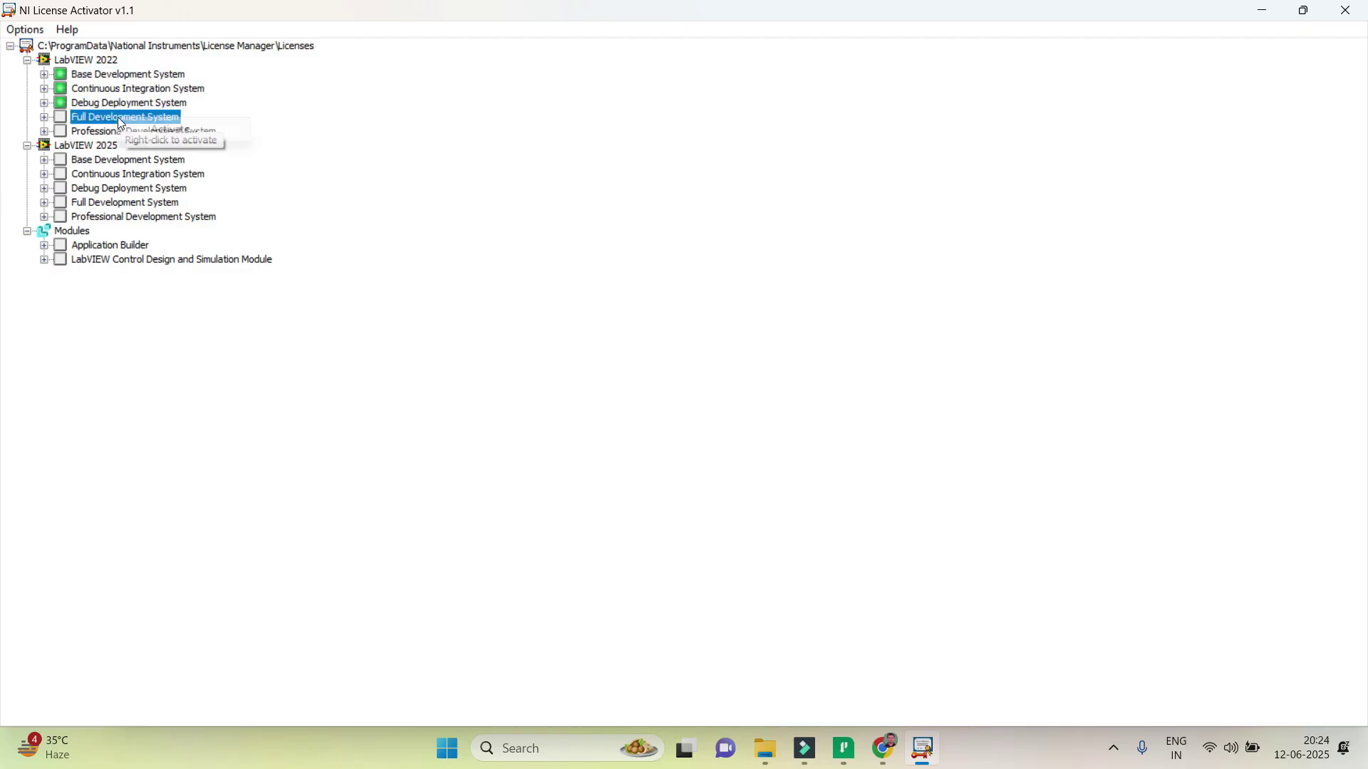
click(146, 130)
click(164, 132)
right_click(151, 135)
click(158, 145)
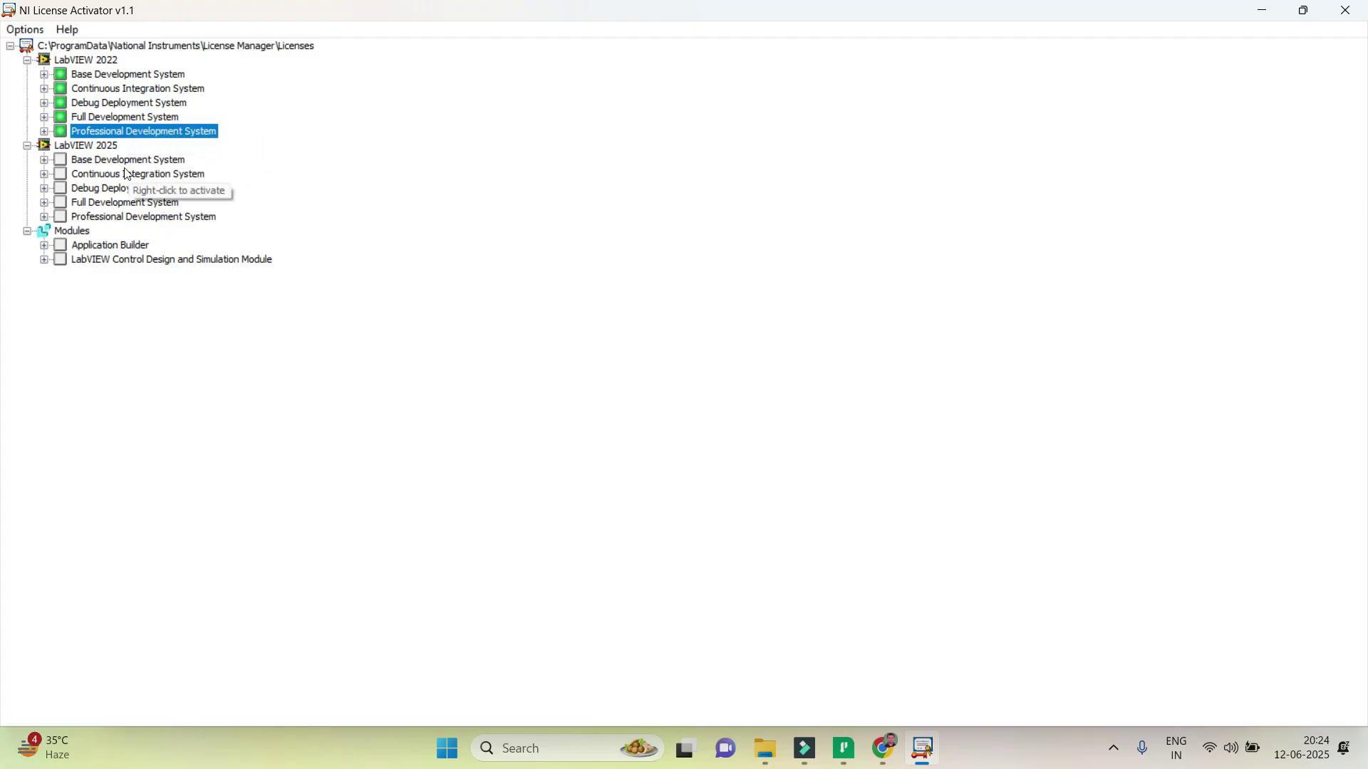
Activate LabVIEW 2025 Base, Continuous Integration, Debug Deployment, Full and Professional Development Systems.
right_click(142, 163)
click(148, 176)
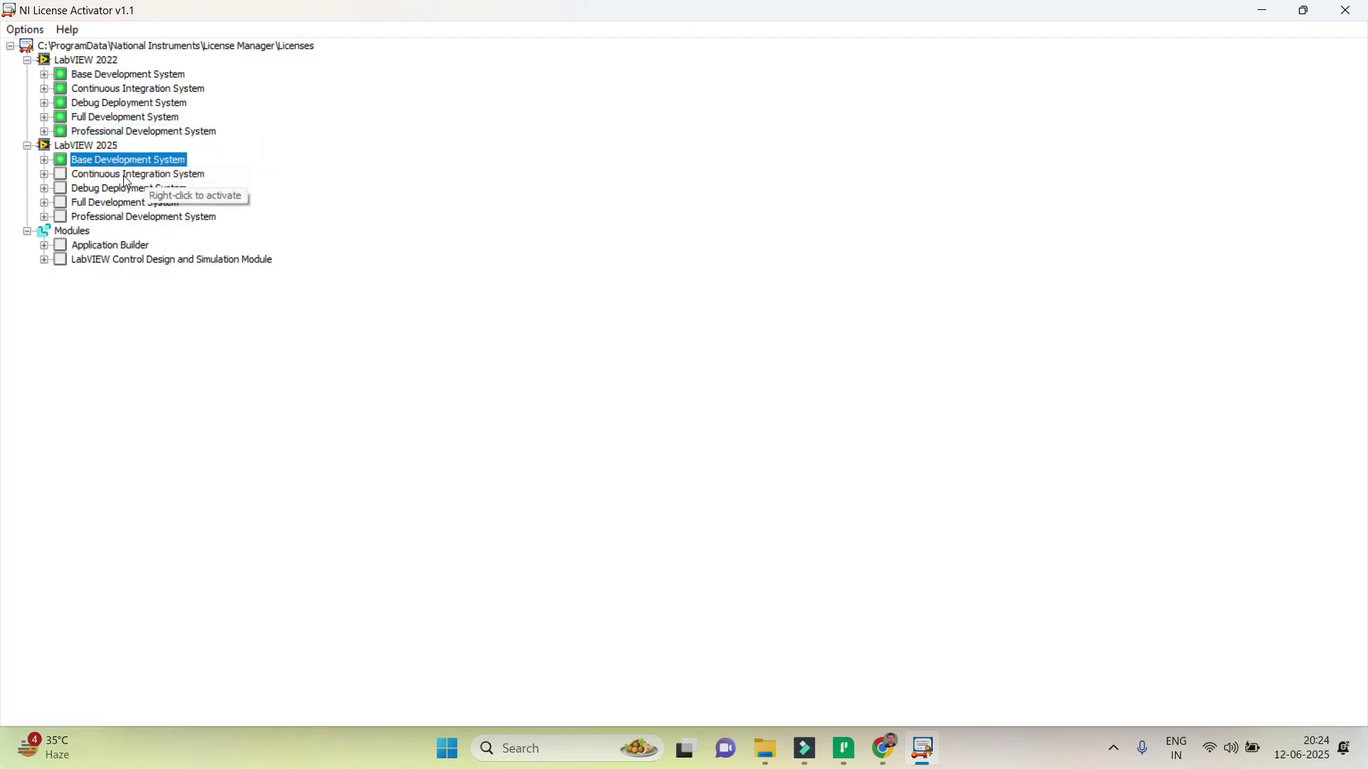
right_click(121, 177)
click(138, 191)
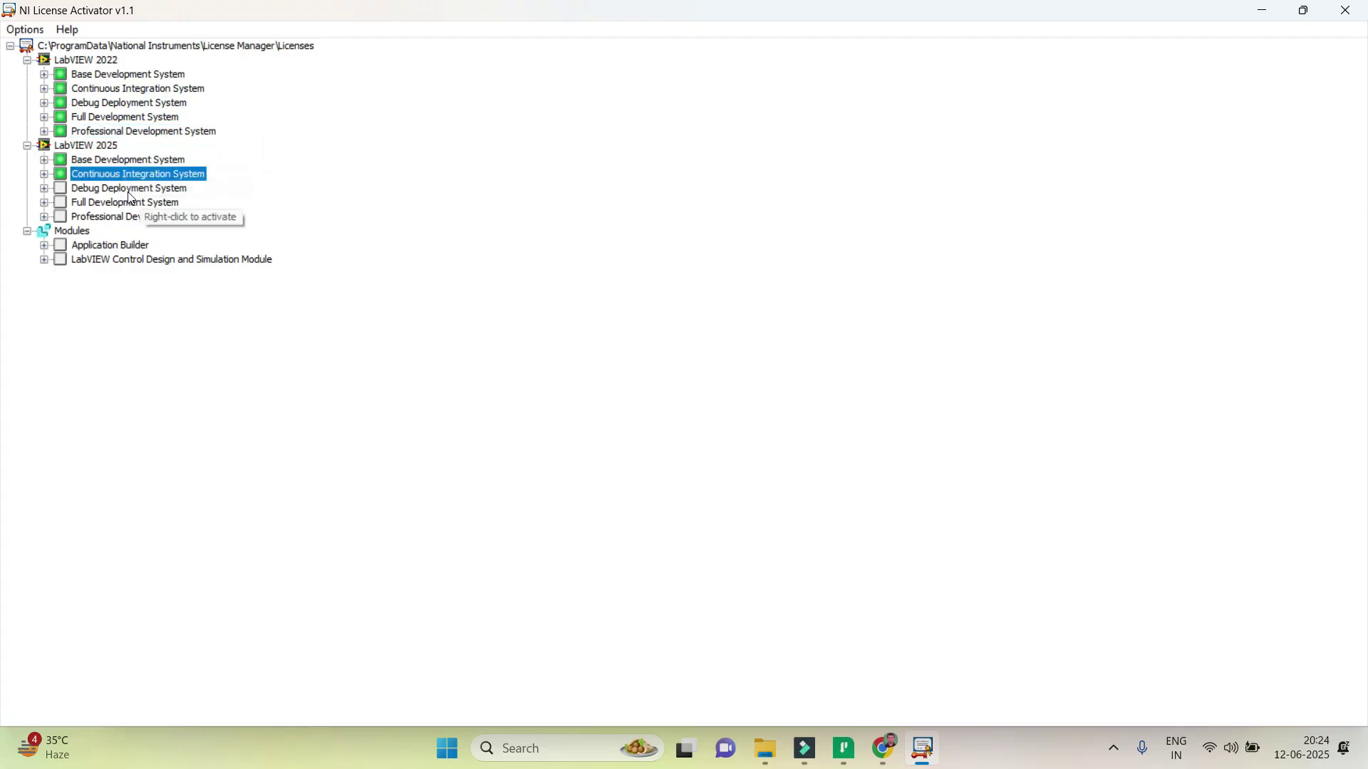
right_click(134, 190)
click(141, 206)
right_click(151, 203)
click(164, 218)
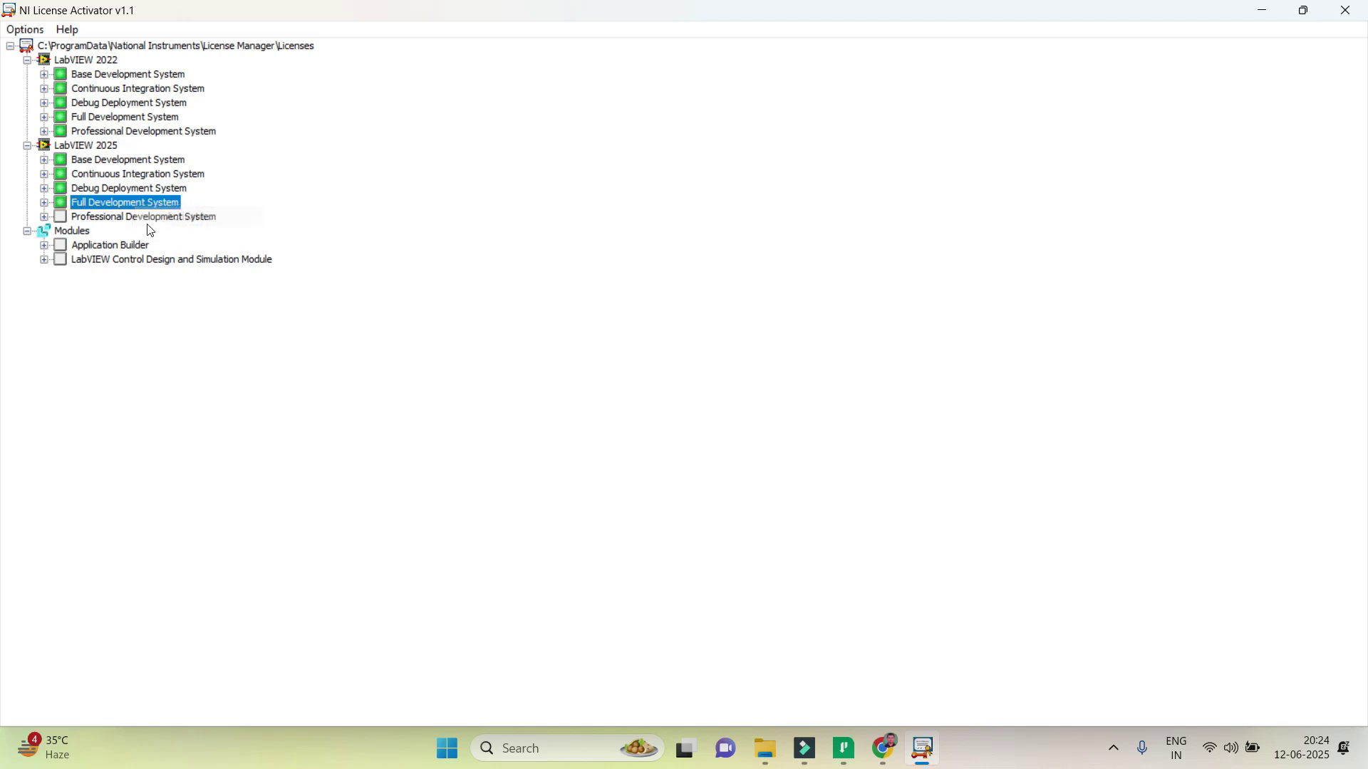
right_click(151, 217)
click(184, 230)
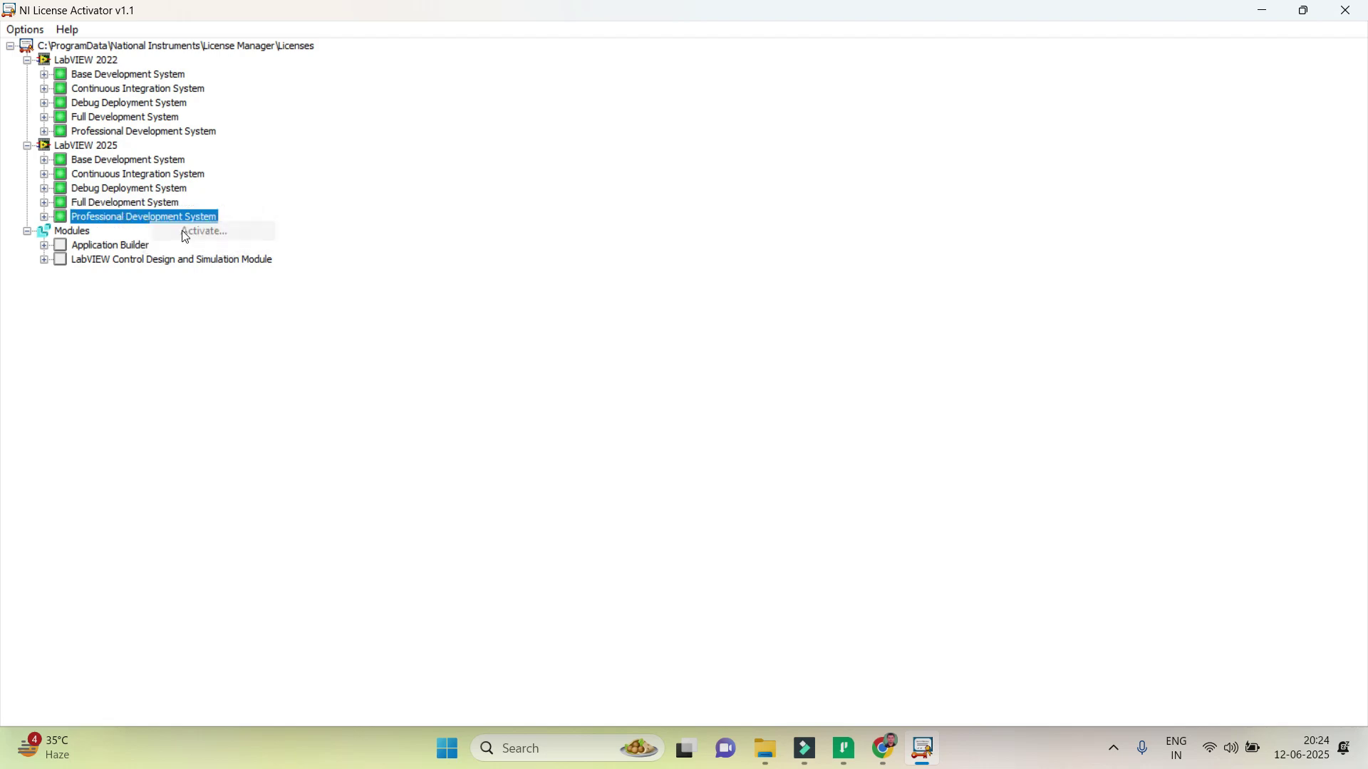
Activate the Application Builder and Control Design and Simulation modules, then close the activator.
right_click(141, 247)
click(156, 263)
right_click(143, 261)
click(168, 275)
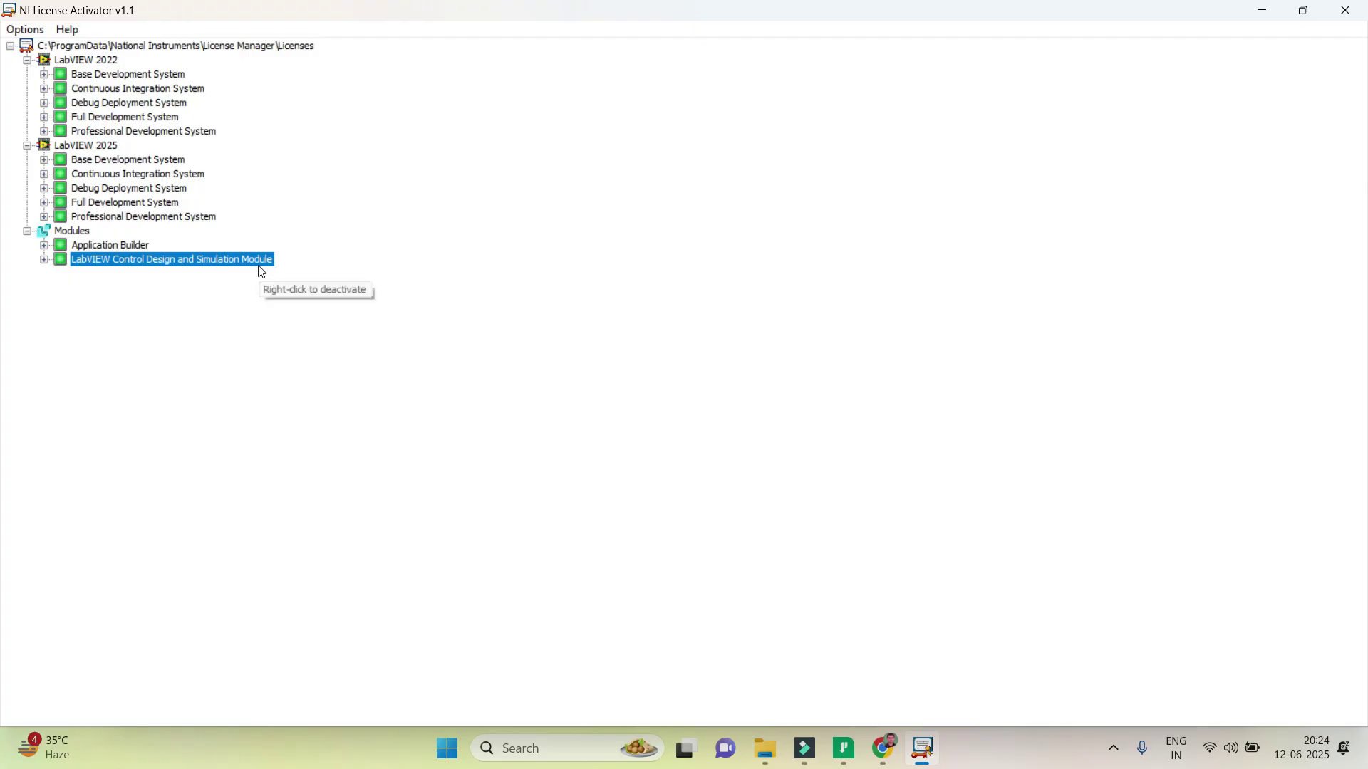
click(1357, 11)
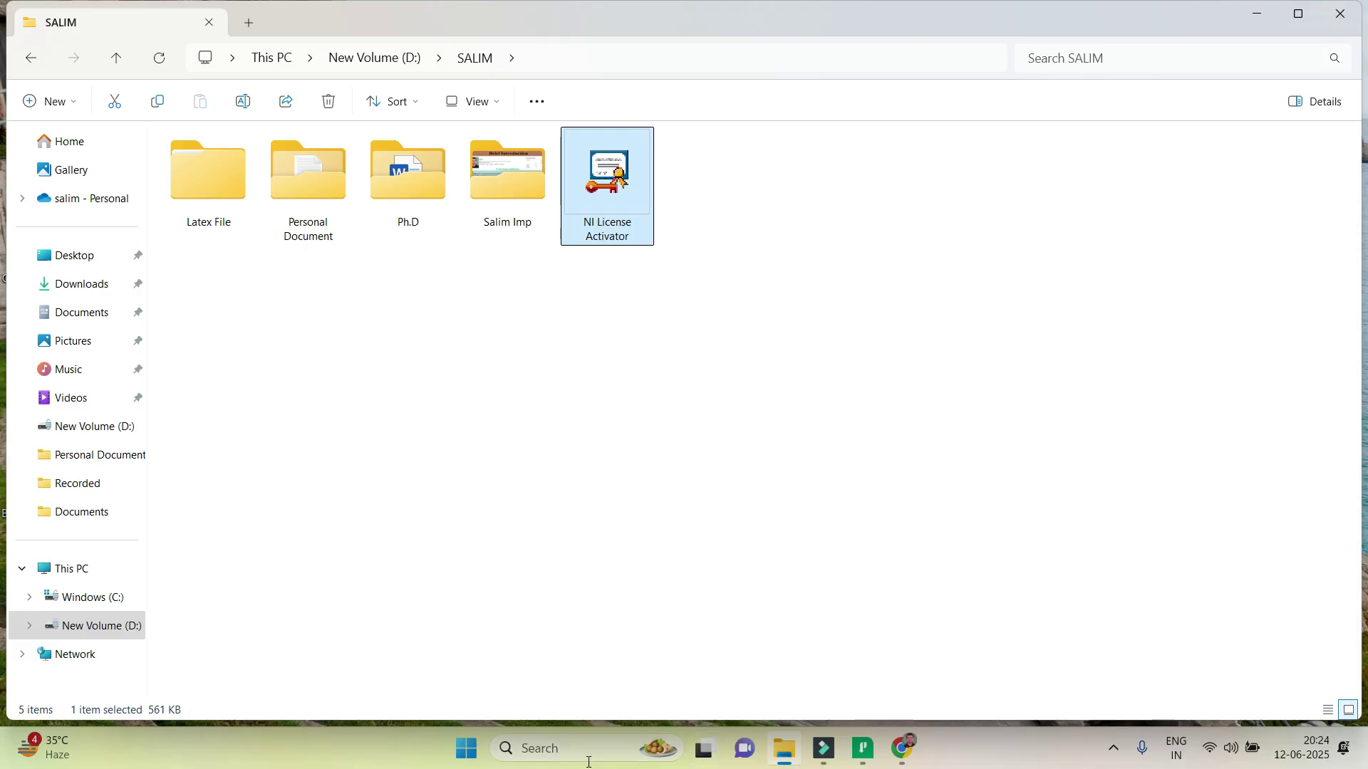
click(545, 747)
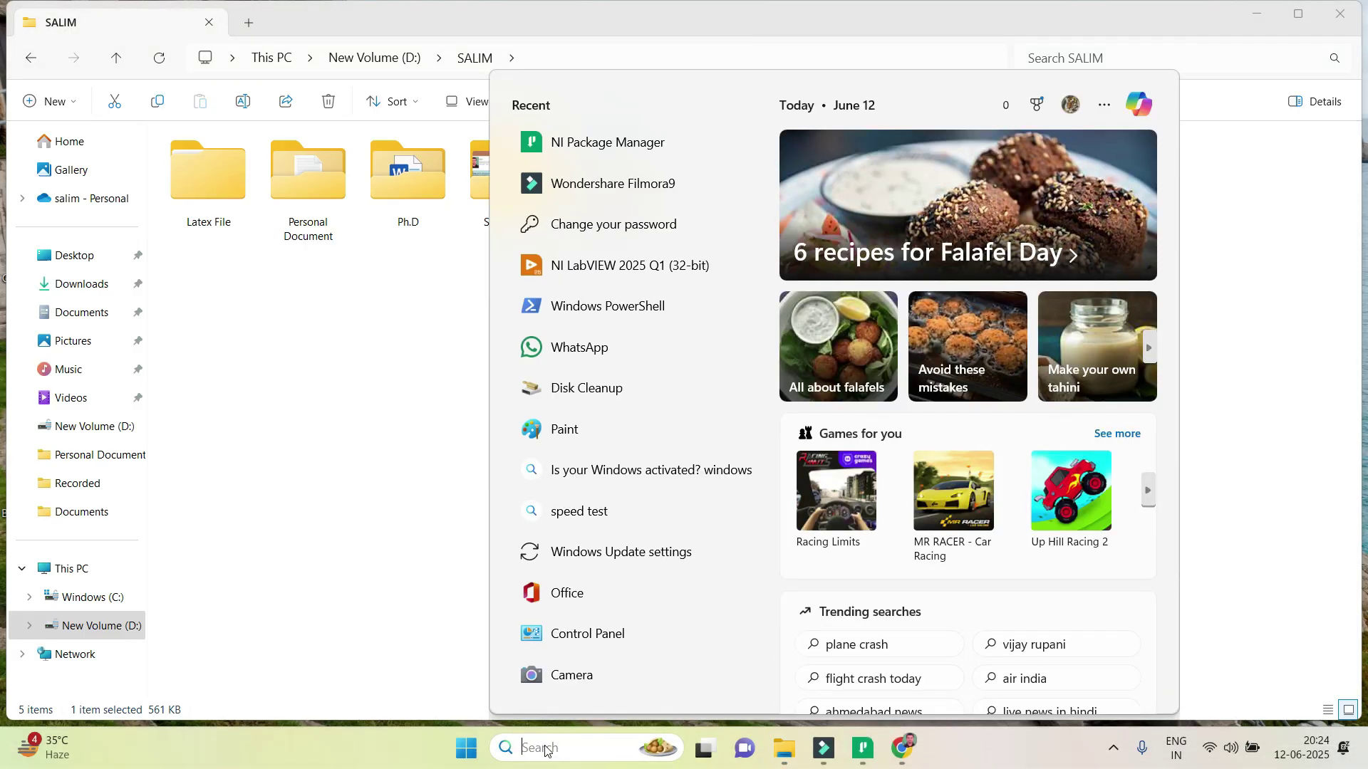
text(labvi)
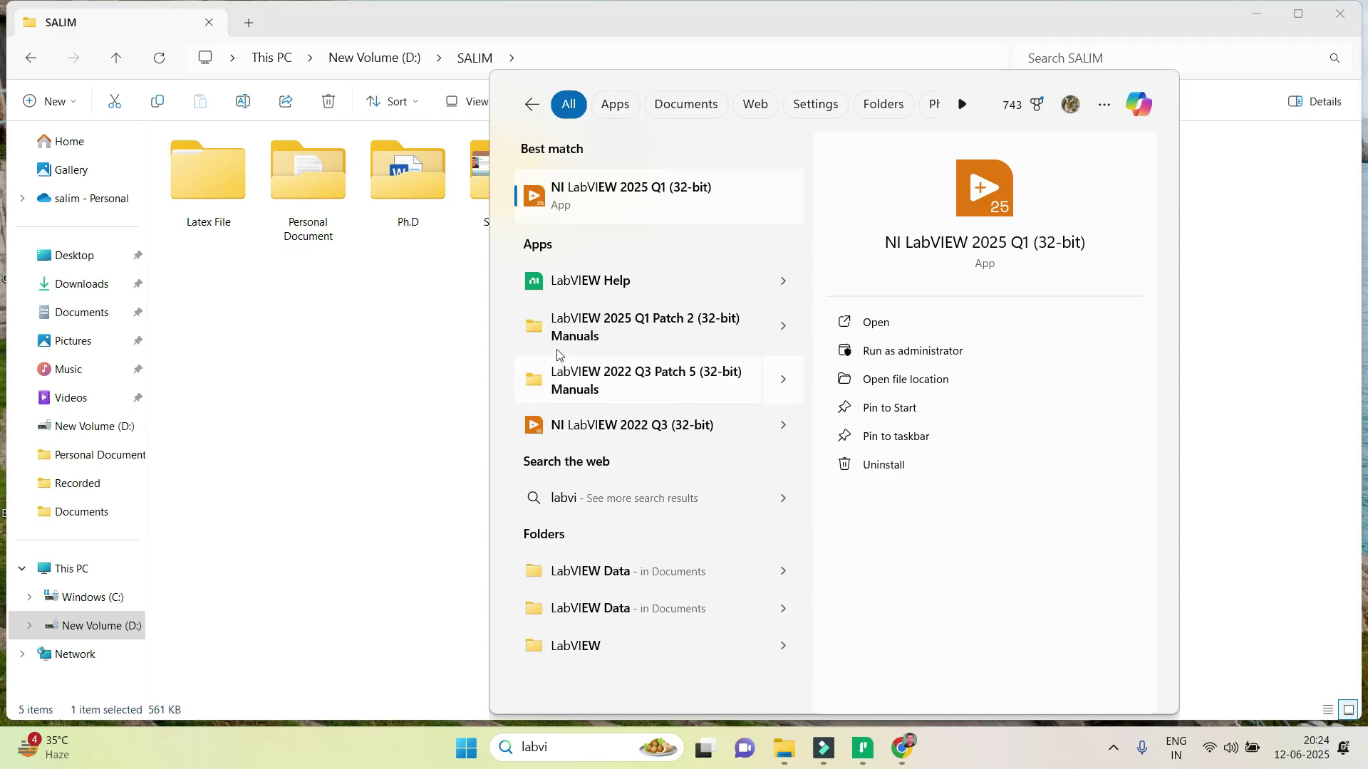
click(585, 206)
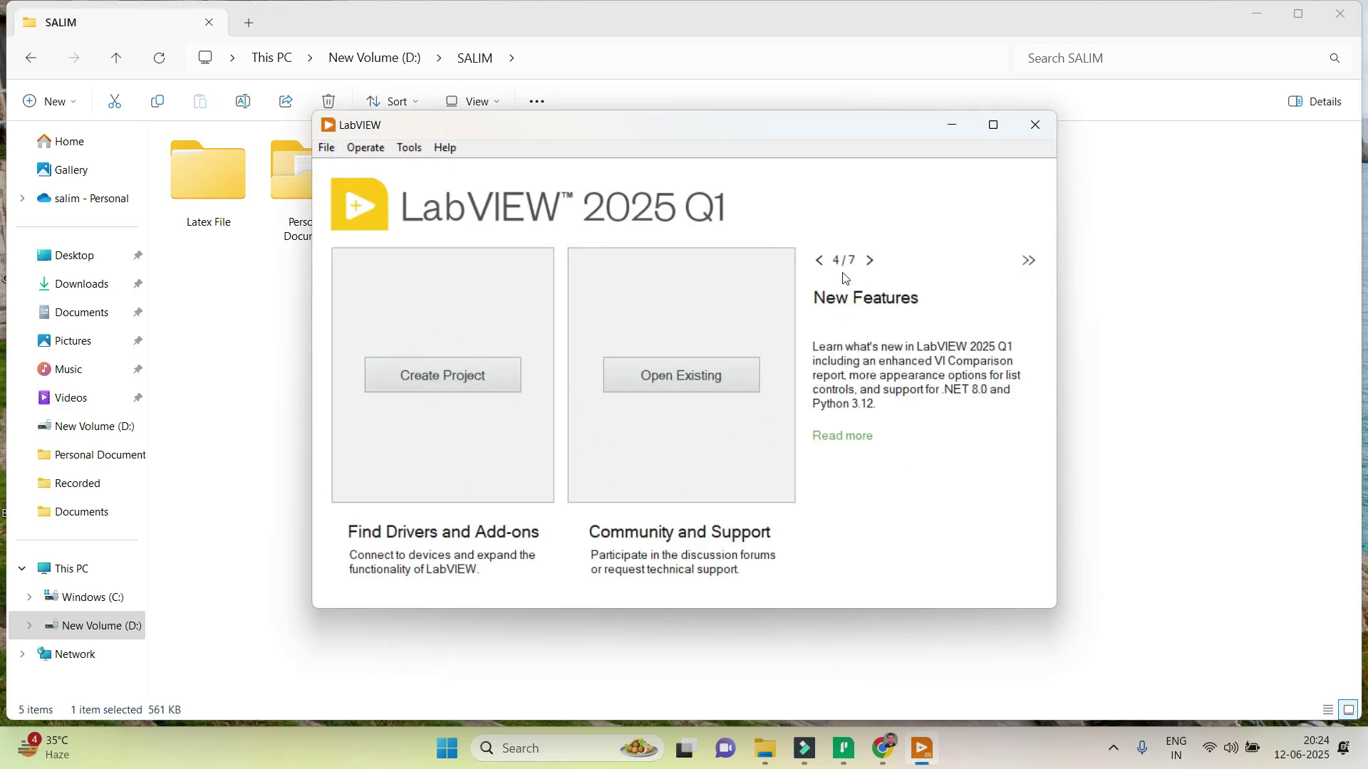
click(1036, 125)
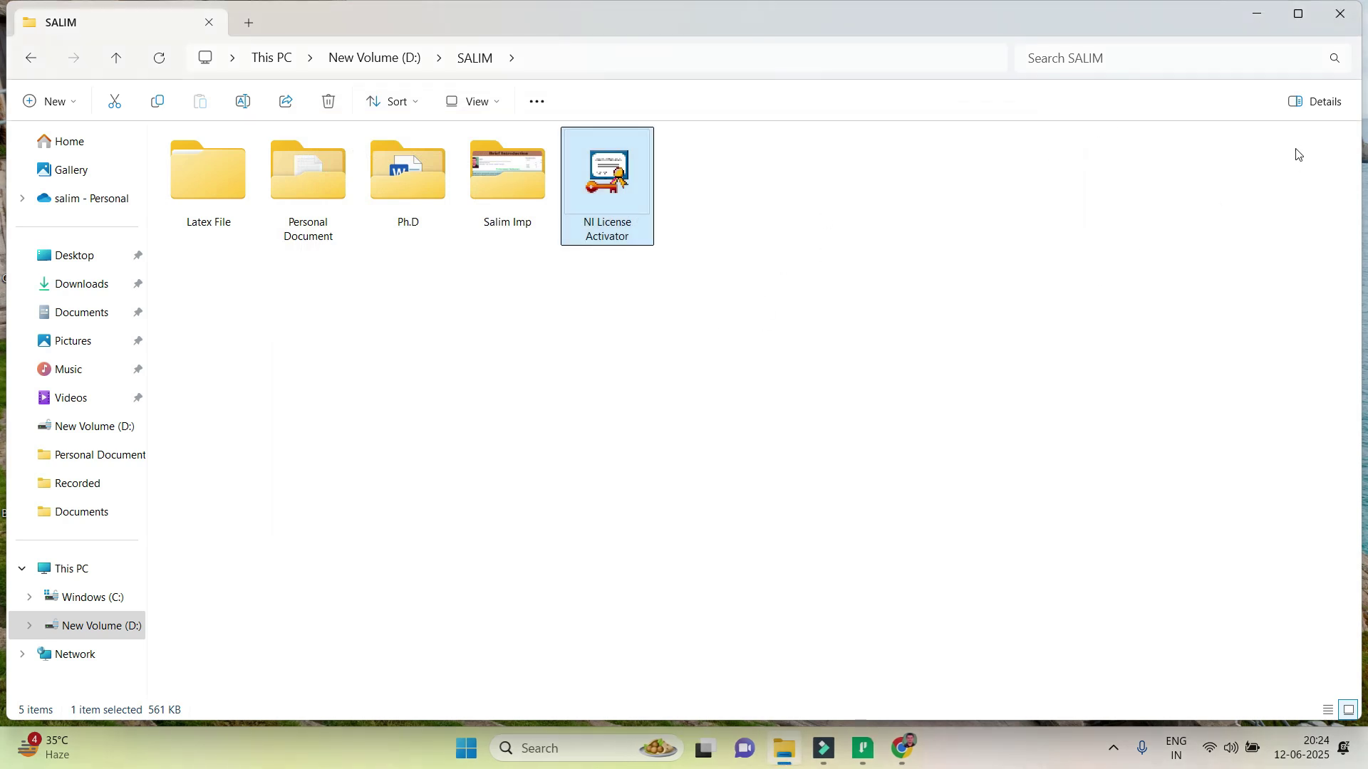
Close File Explorer, minimize NI Package Manager, and start VI Package Manager from its desktop shortcut.
click(1346, 21)
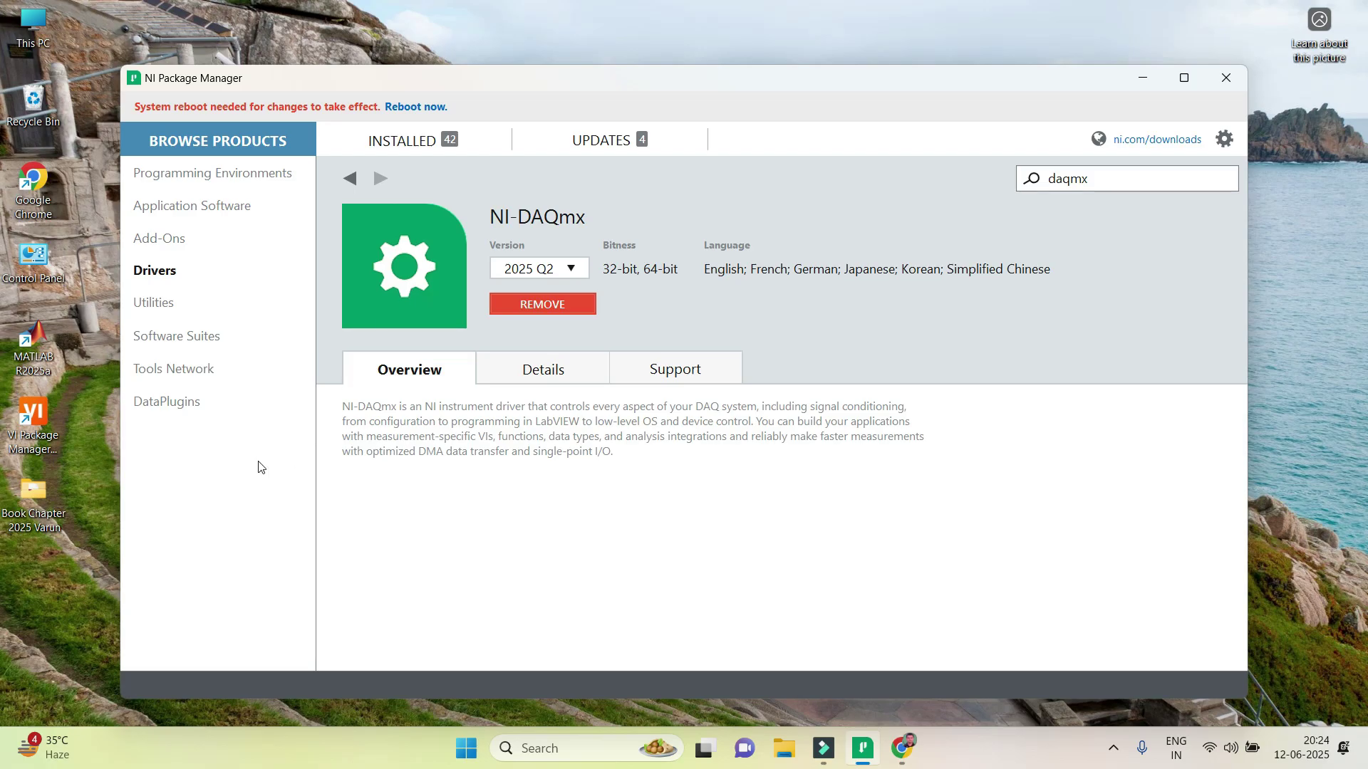
click(1140, 79)
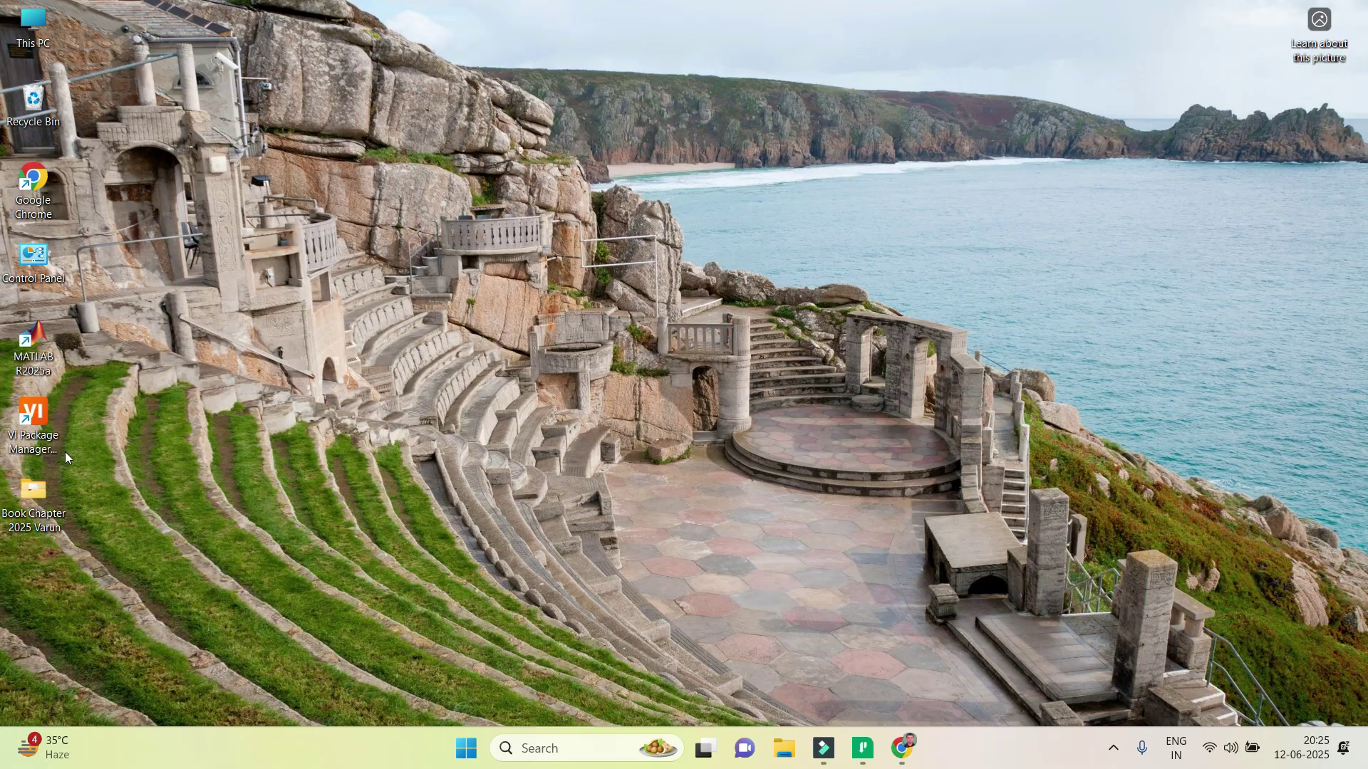
double_click(44, 407)
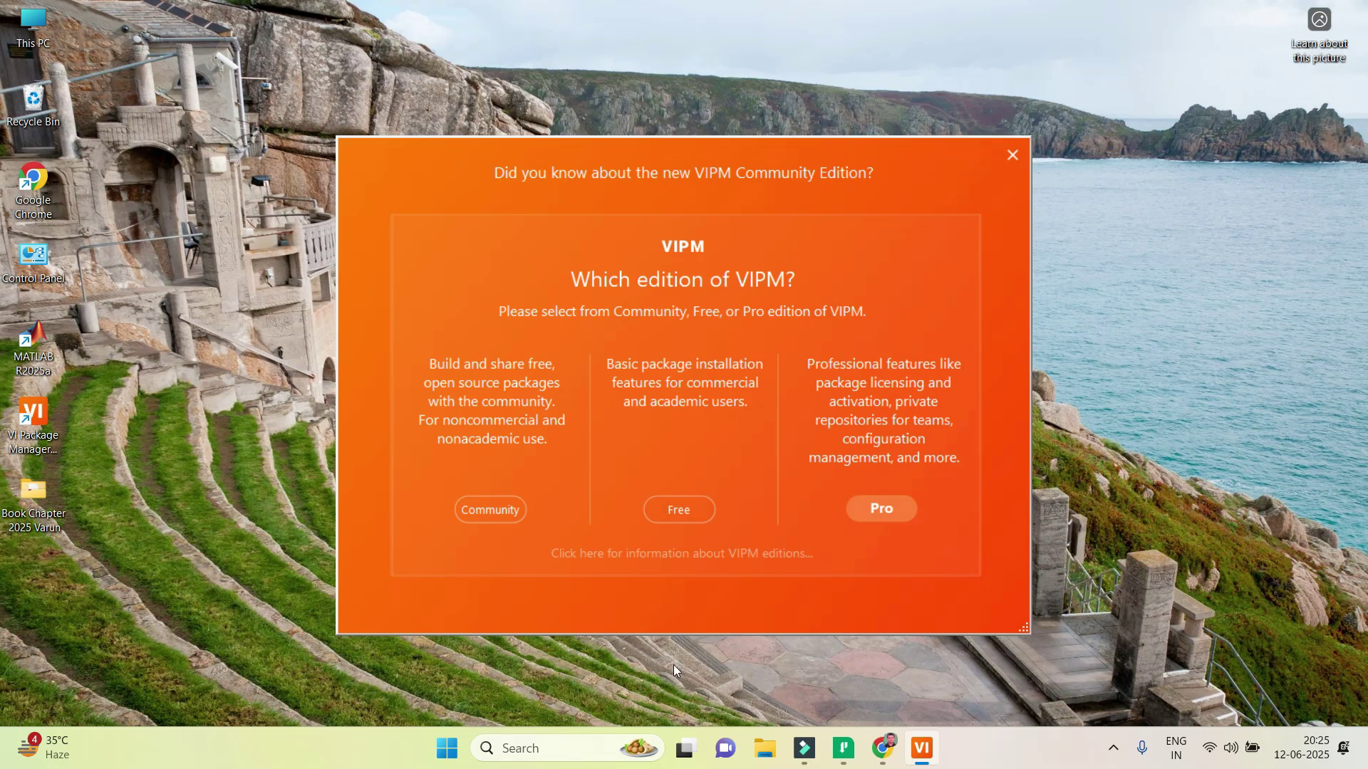
Choose VIPM's Free edition, skip signing in, and agree to the Free edition licence.
click(681, 511)
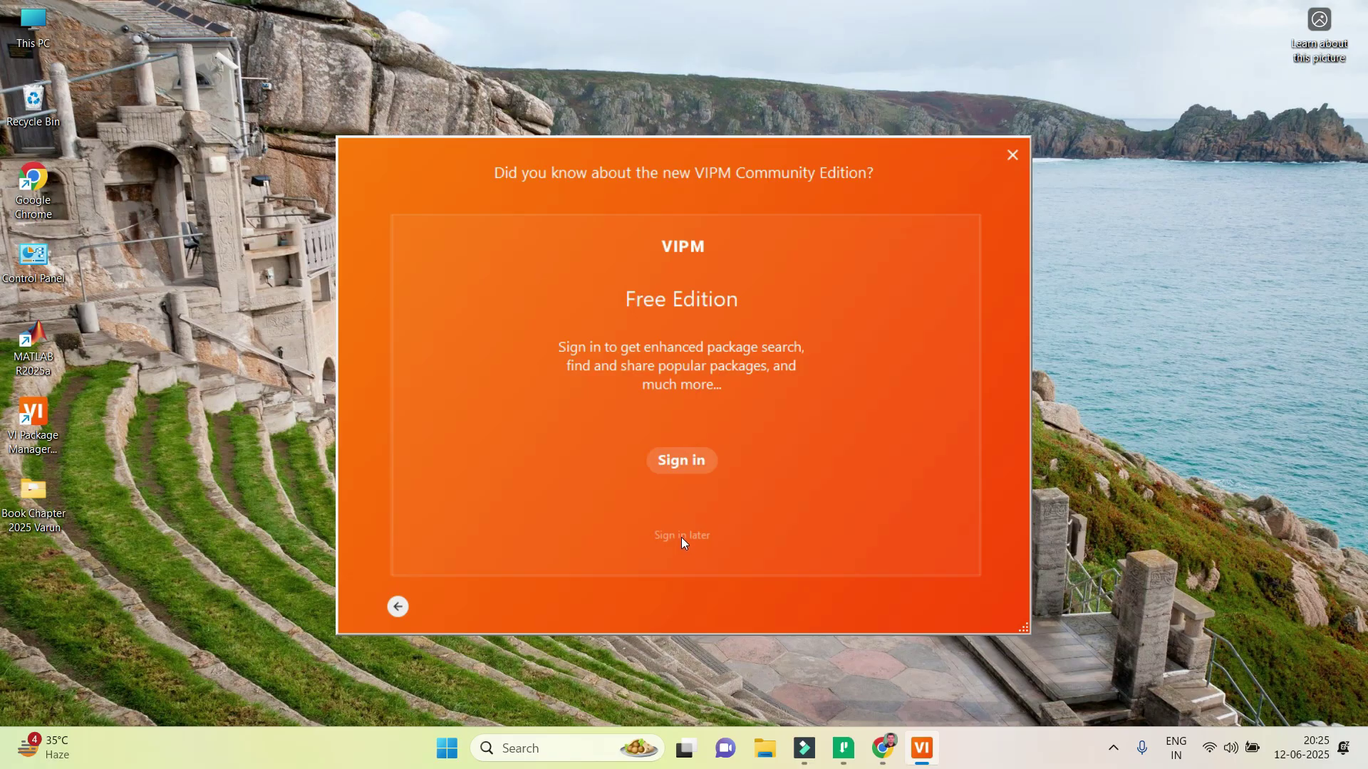
click(681, 537)
click(681, 540)
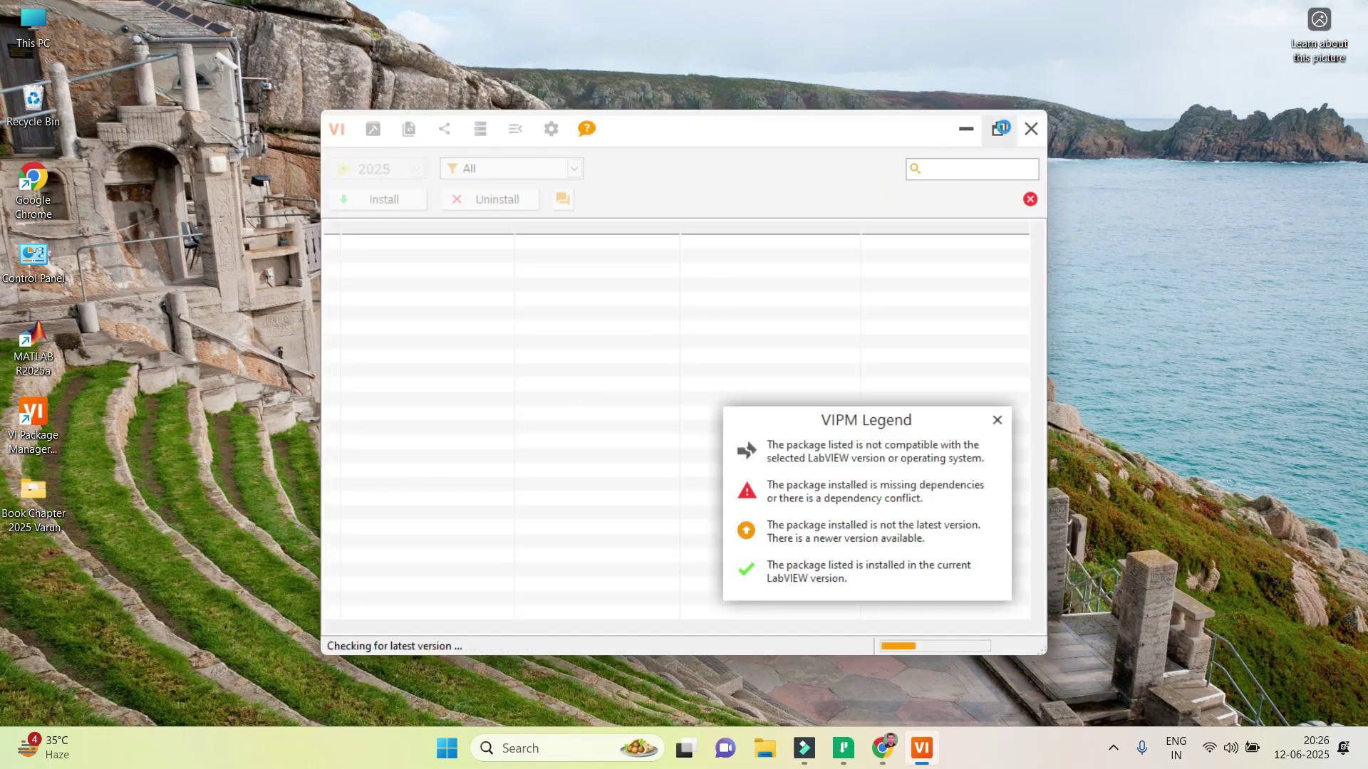
Maximize the VI Package Manager window to show the full LabVIEW 2025 package list.
click(998, 129)
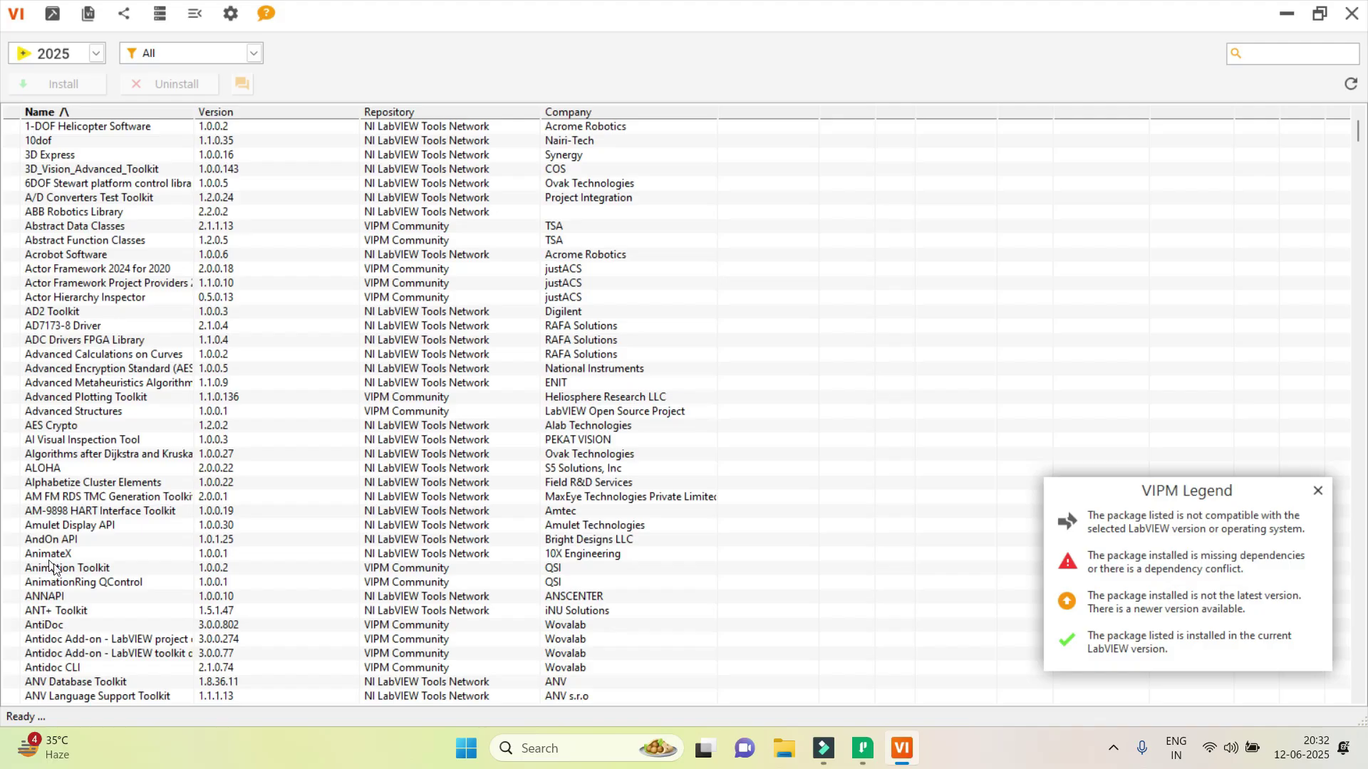
Search the package list for Arduino packages and queue Digilent LINX for installation.
click(1253, 51)
text(adc)
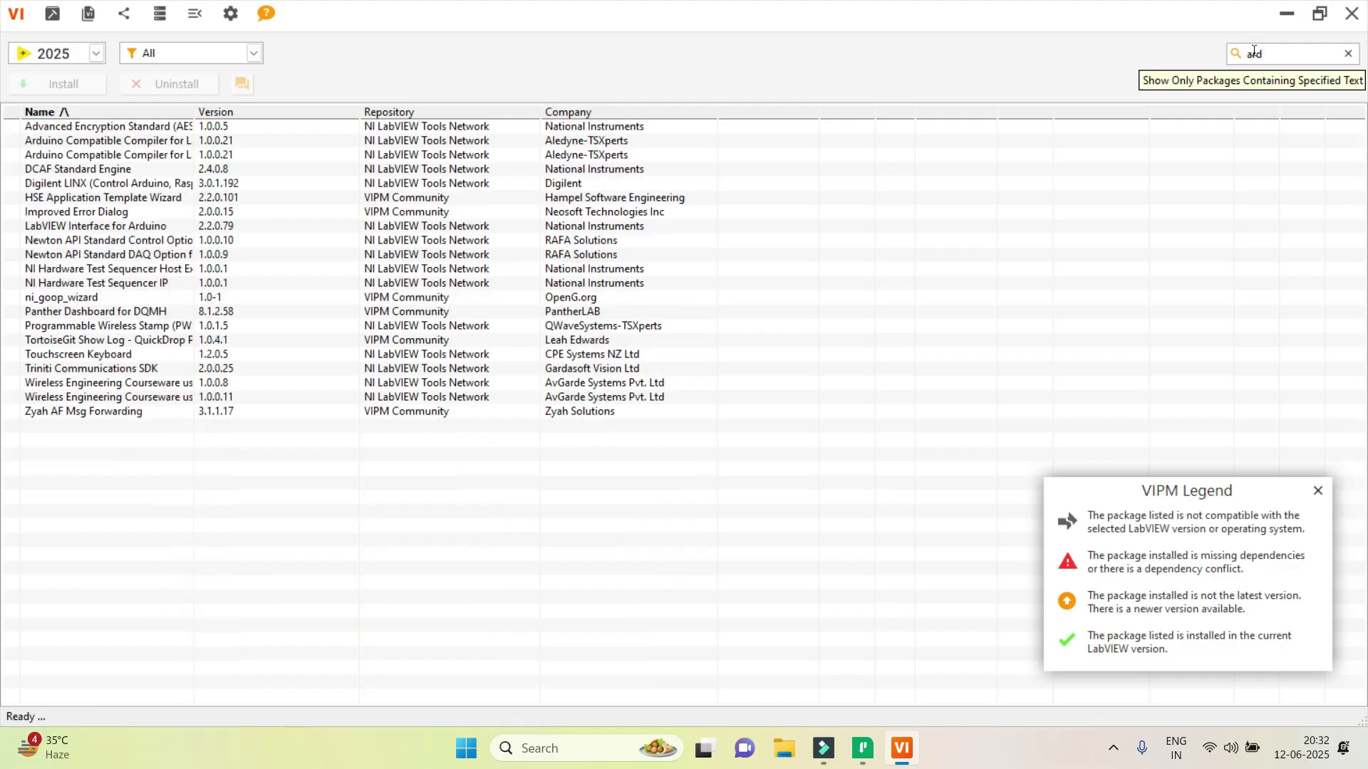
text(uino)
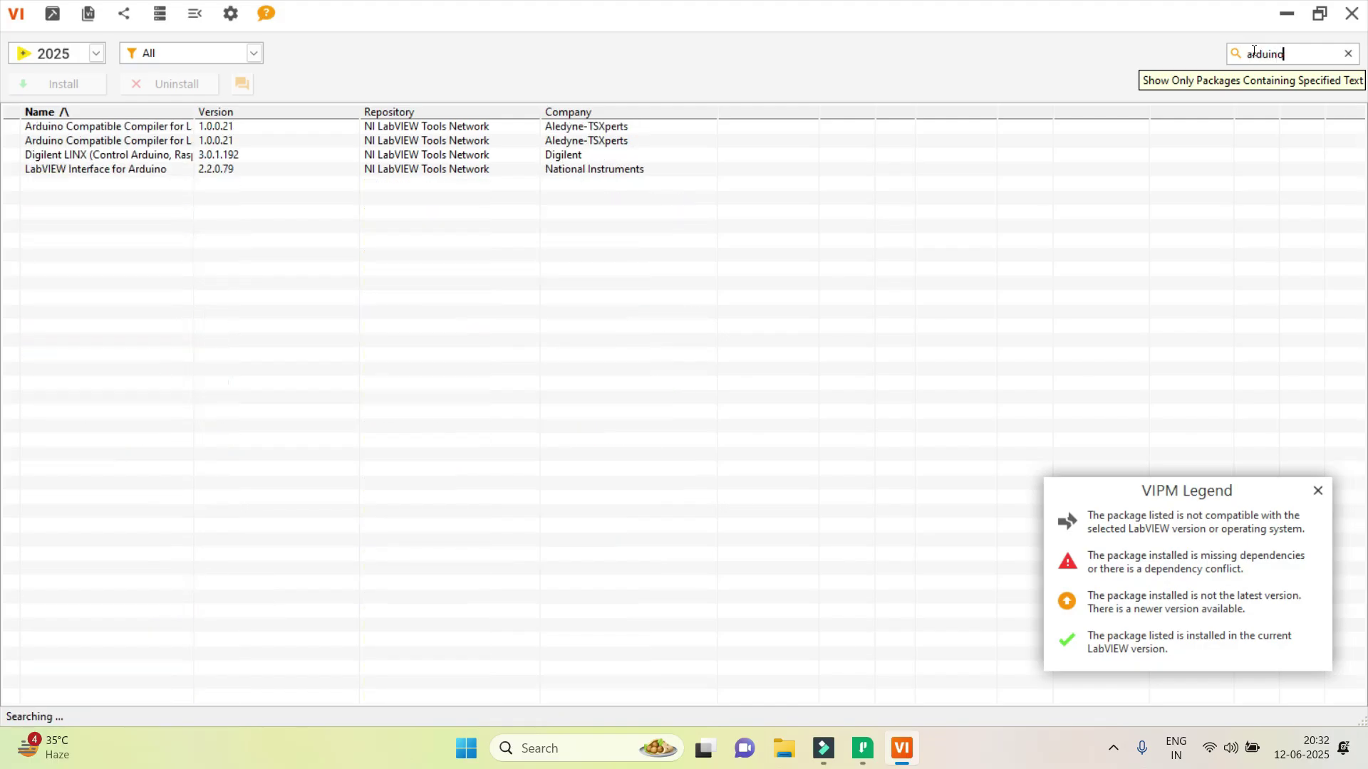
click(57, 156)
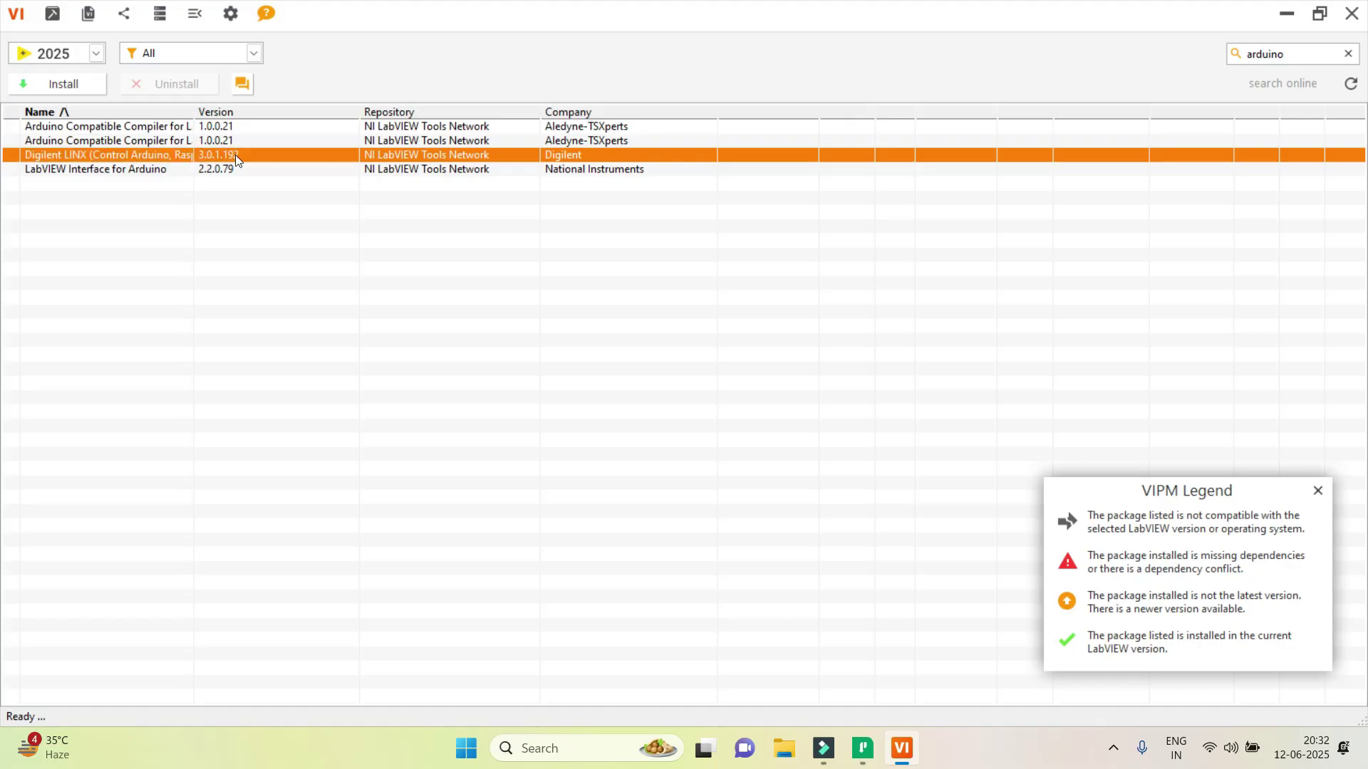
click(67, 85)
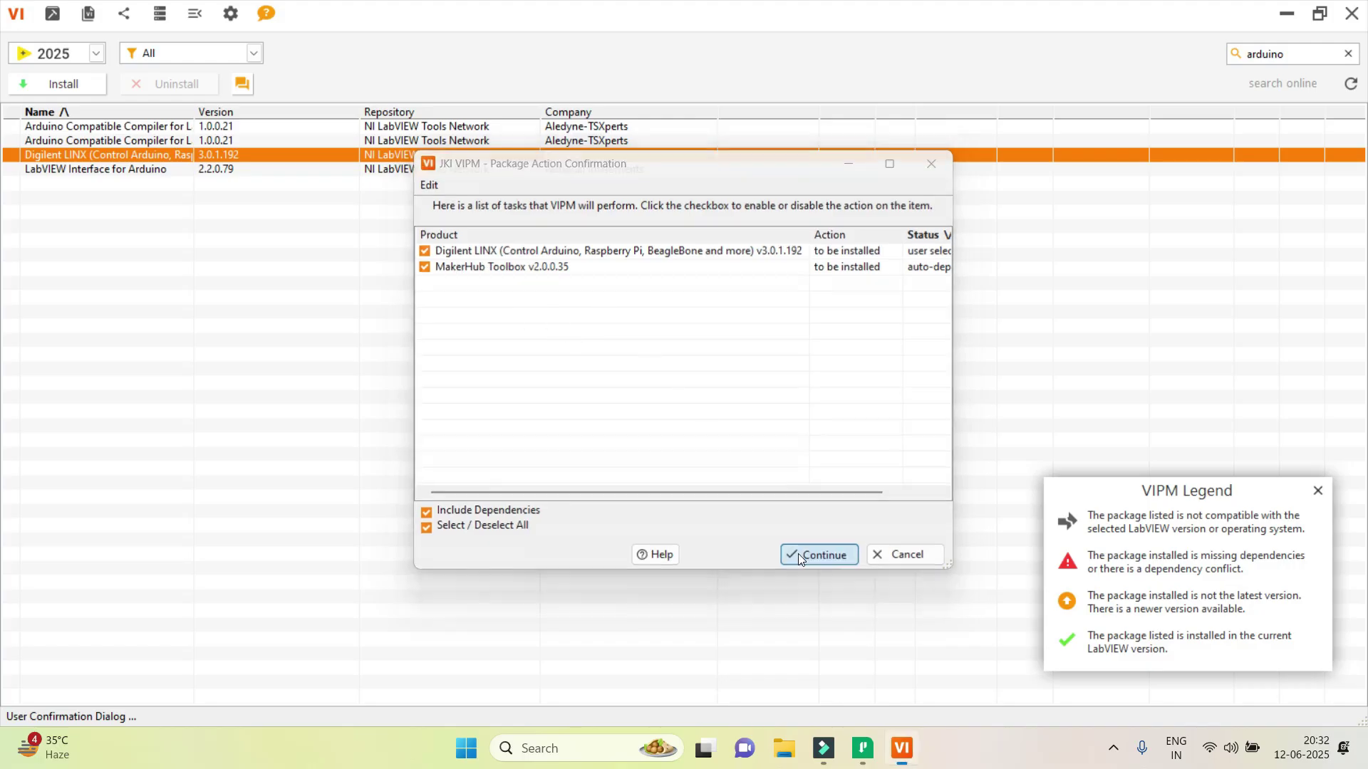
Confirm the LINX and MakerHub Toolbox install, accept the download and repository terms, and allow LabVIEW through the firewall.
click(821, 557)
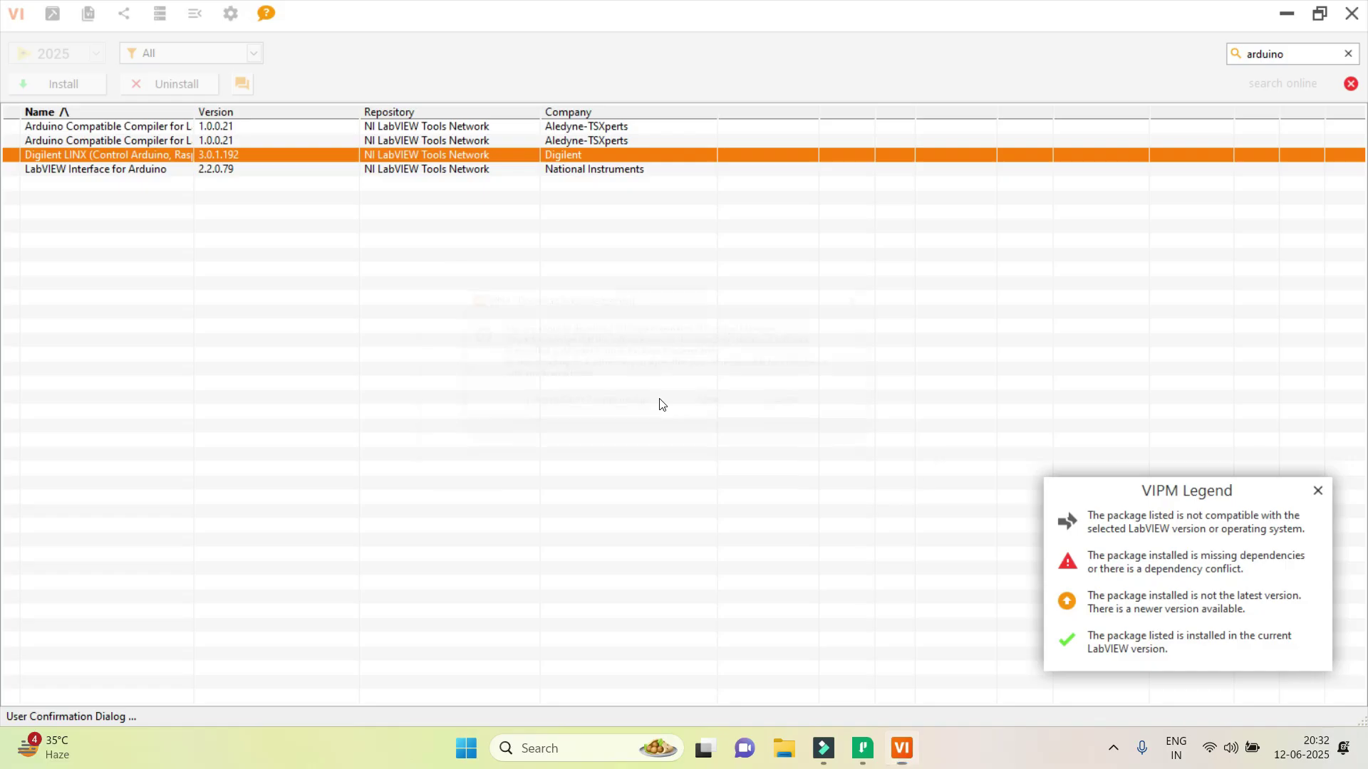
click(616, 414)
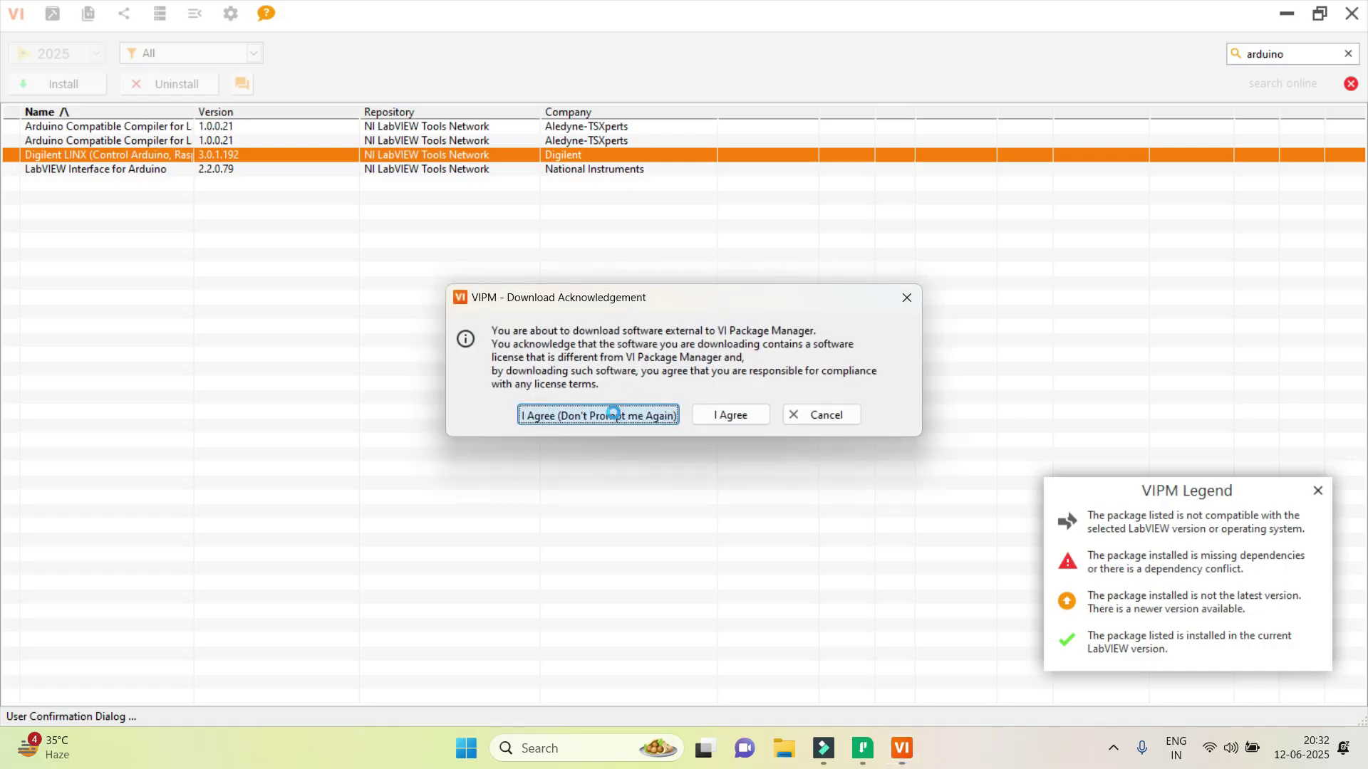
click(595, 530)
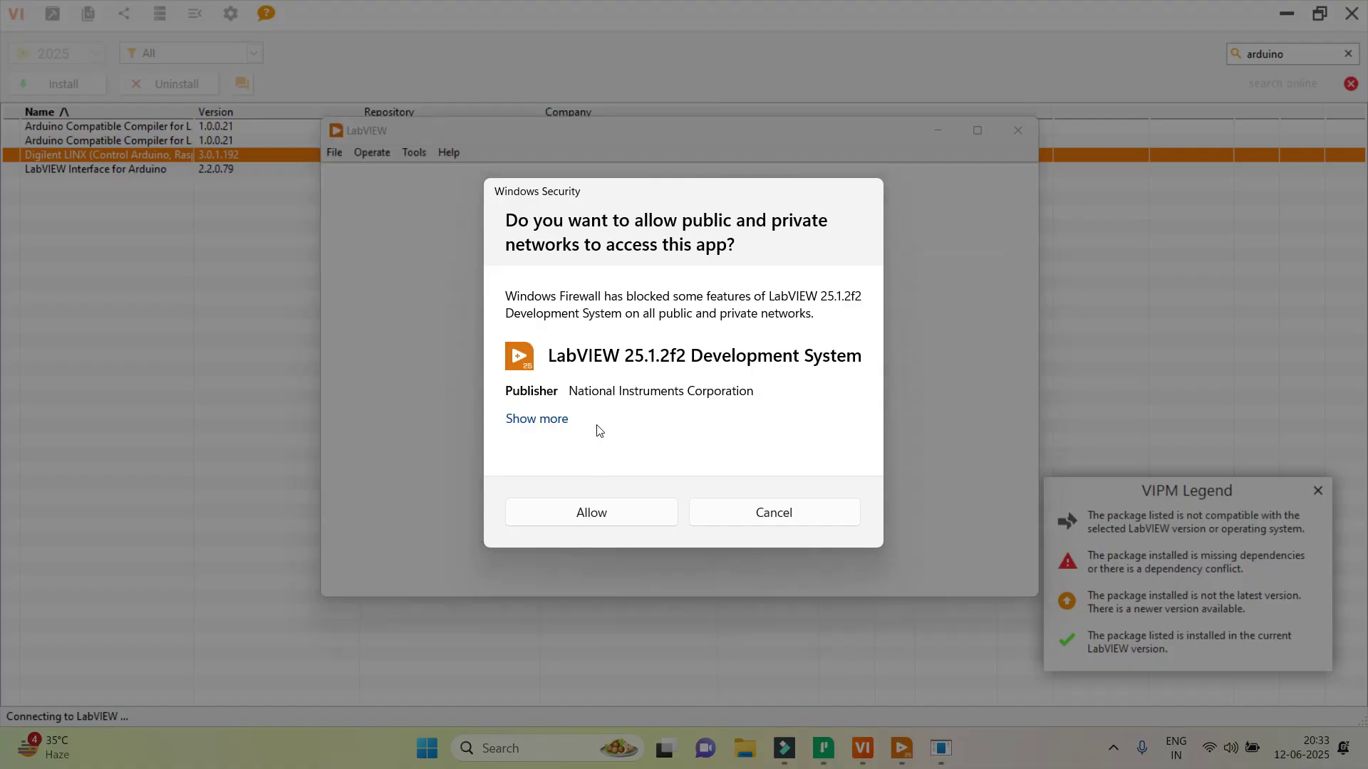
click(596, 514)
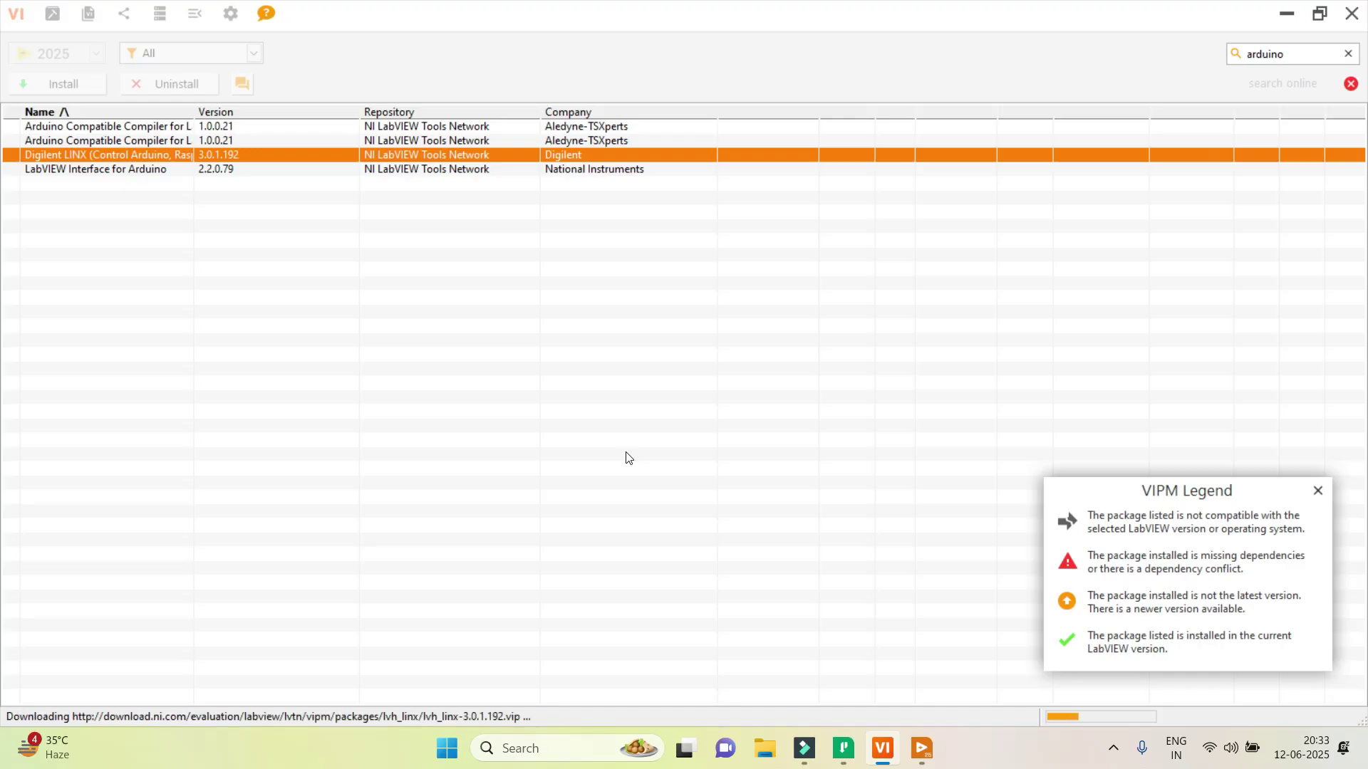
Create a new blank VI in LabVIEW and tile its front panel and block diagram.
mouse_move(922, 748)
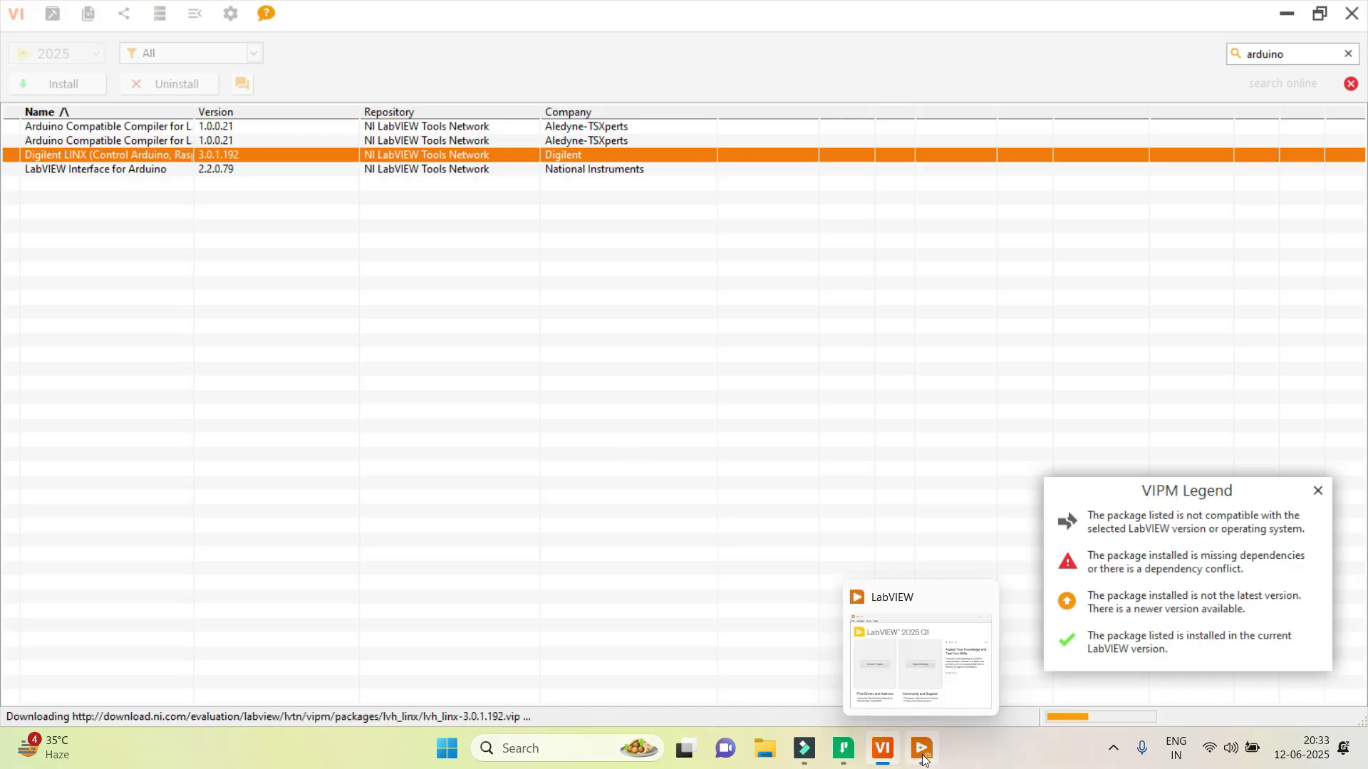
click(909, 689)
click(330, 151)
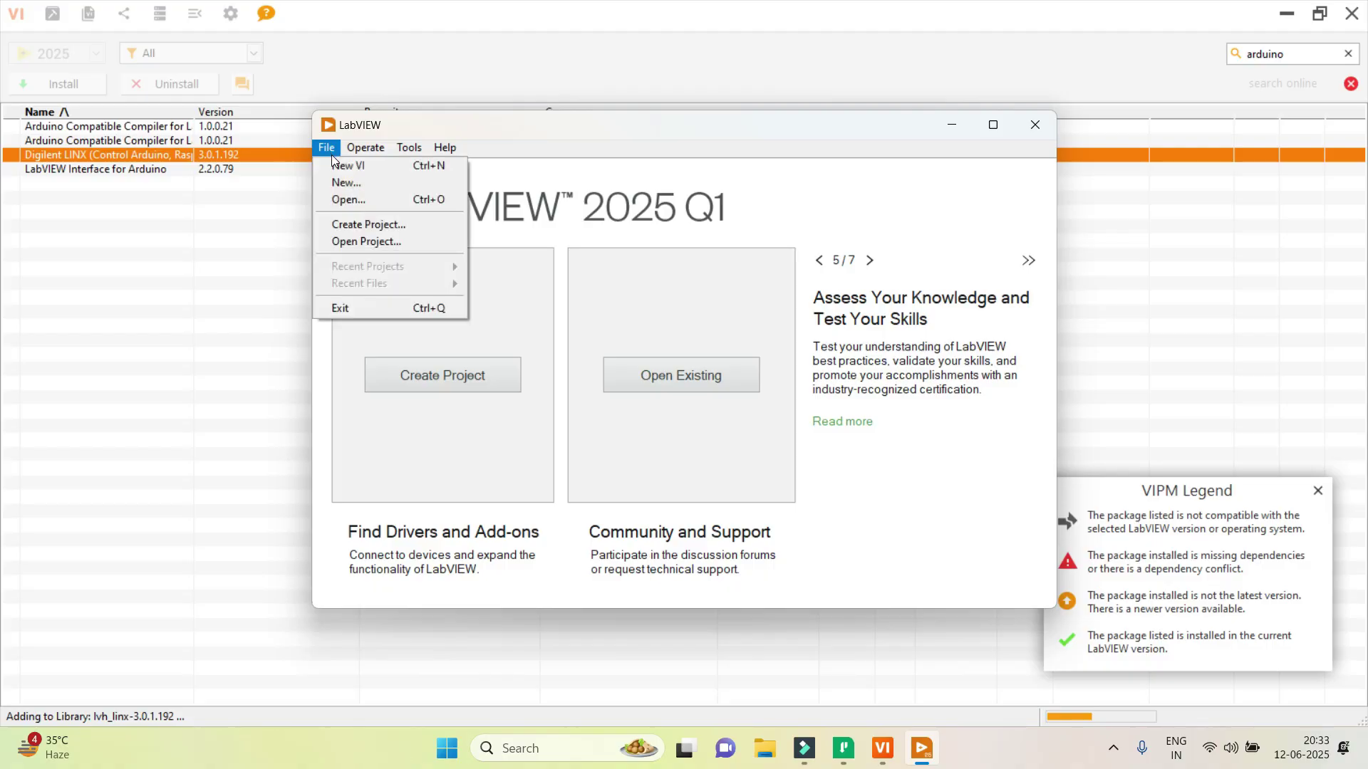
click(341, 165)
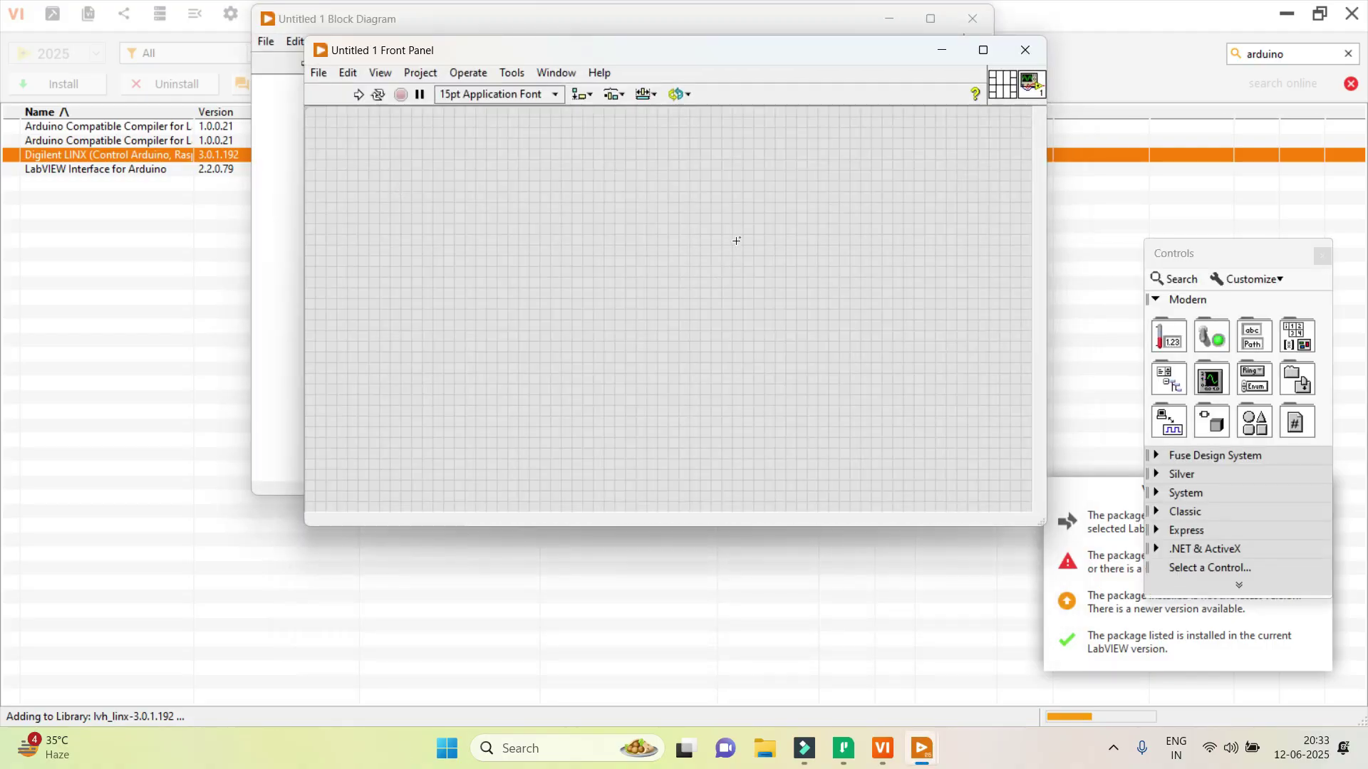
key(ctrl+t)
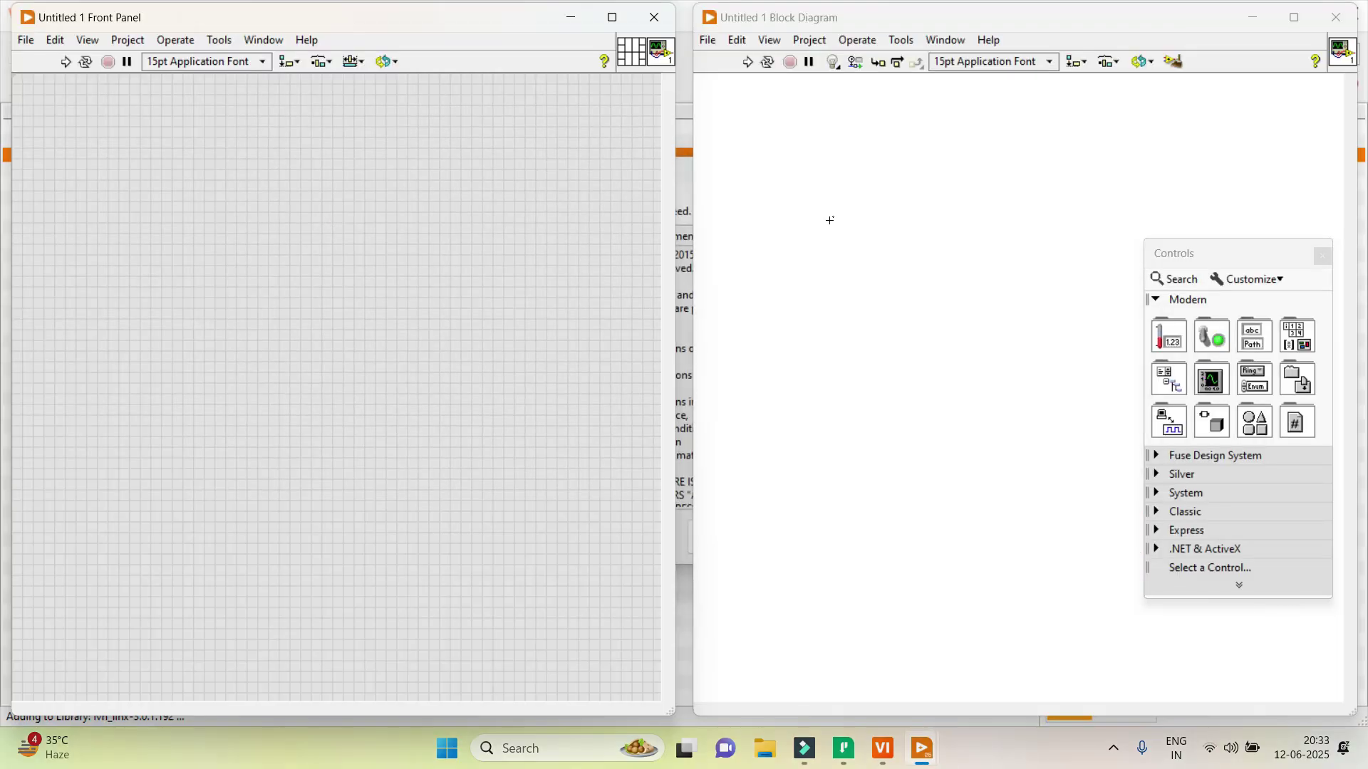
Browse the block diagram's functions palette, then close the diagram and minimize the front panel.
right_click(829, 226)
mouse_move(935, 637)
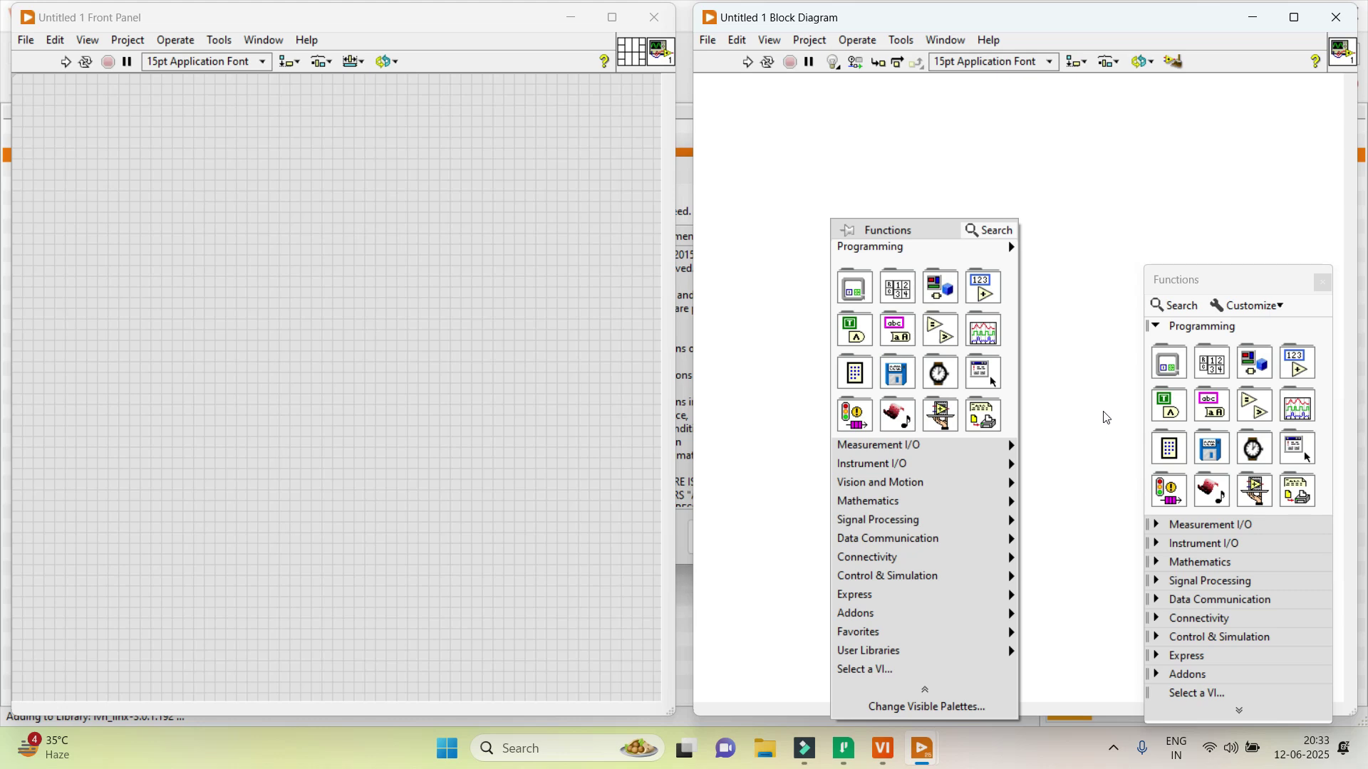
mouse_move(933, 464)
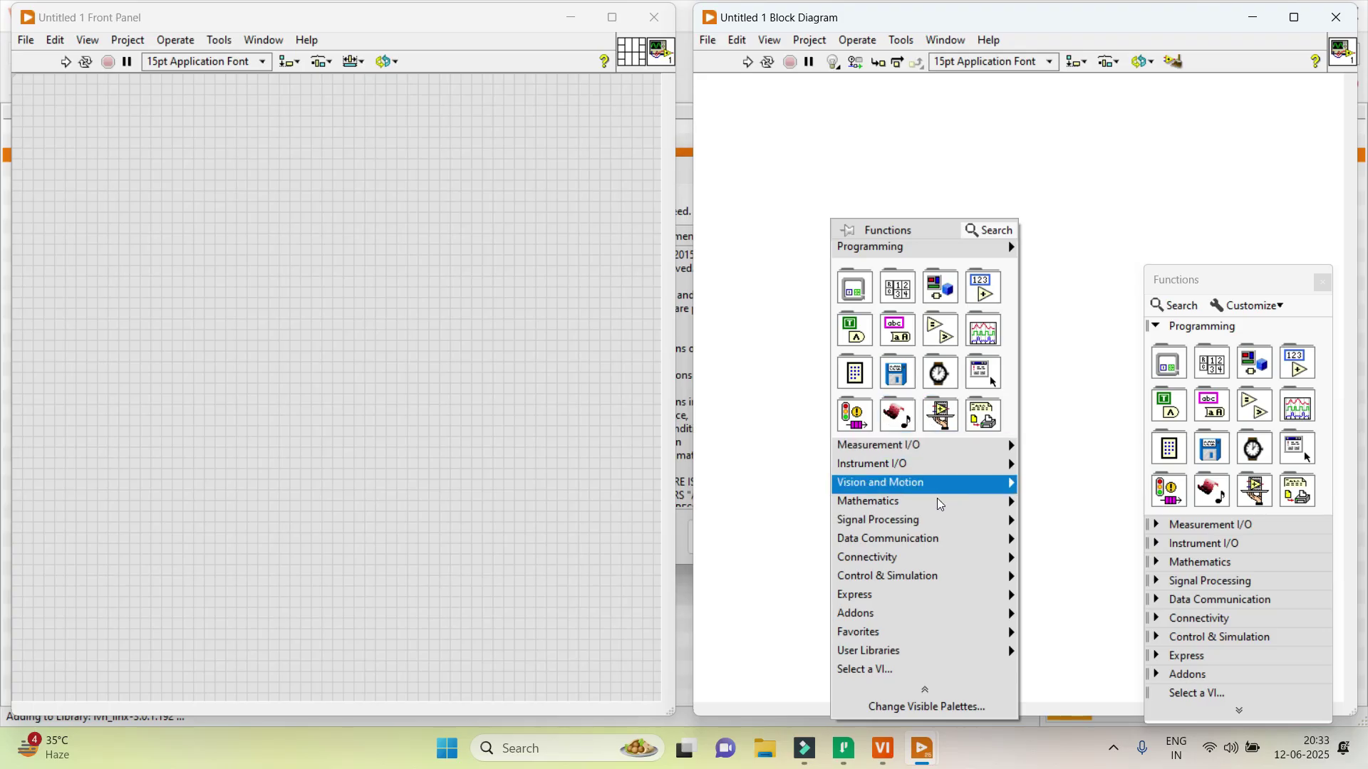
click(1104, 327)
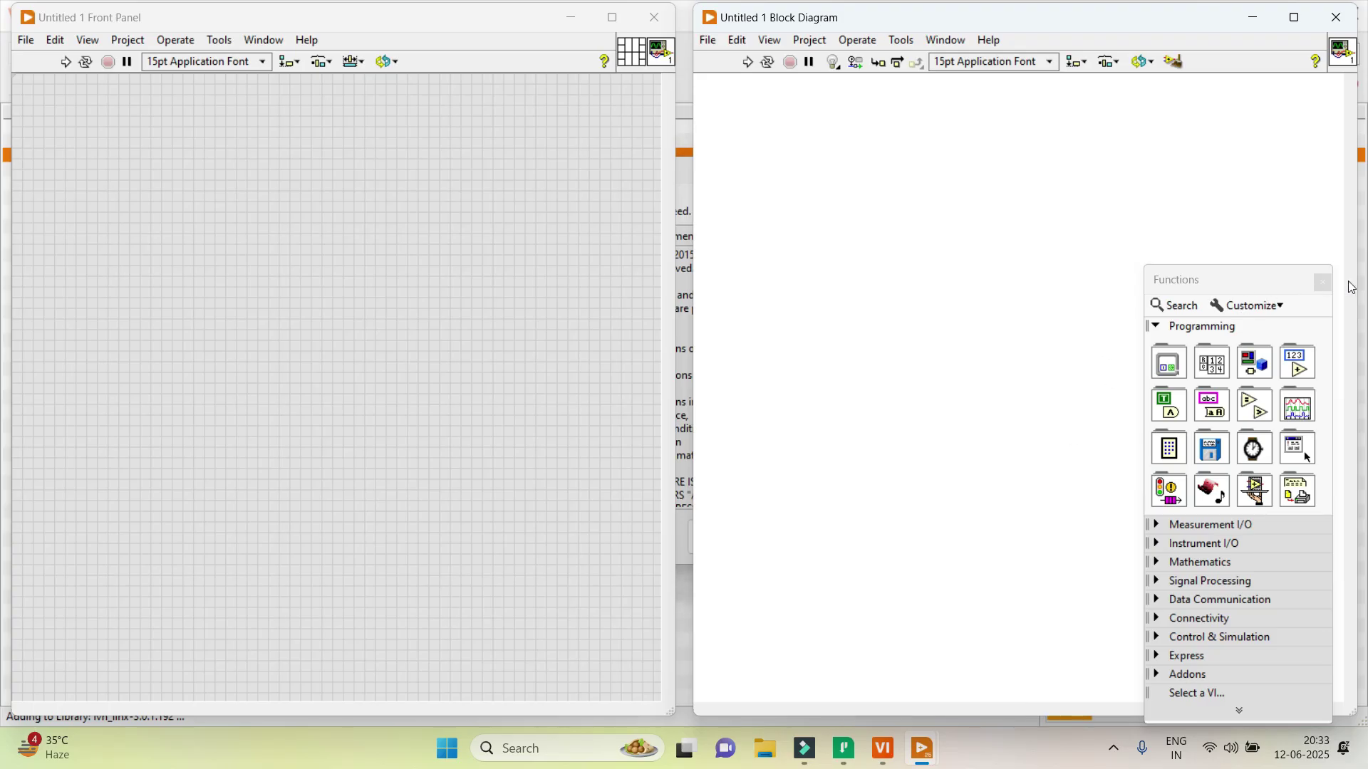
click(1322, 283)
click(1336, 24)
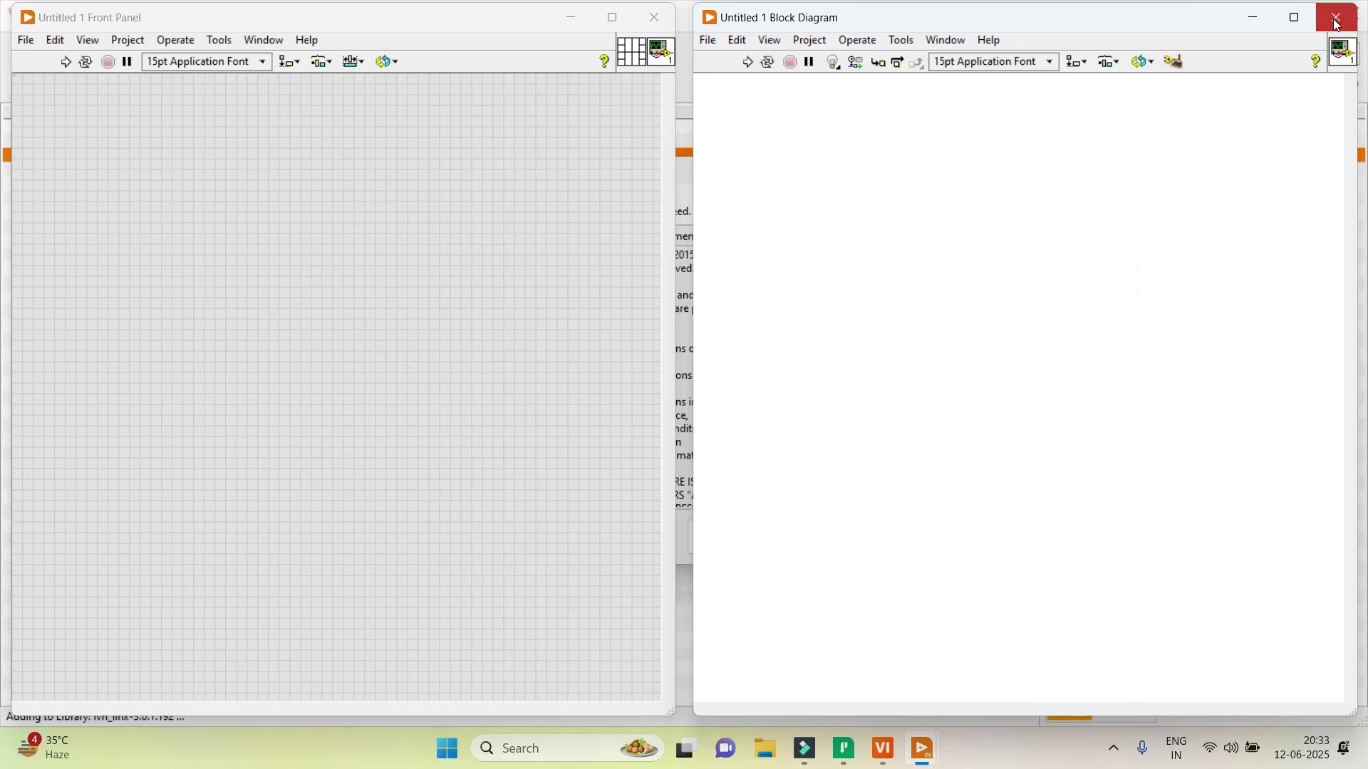
click(583, 18)
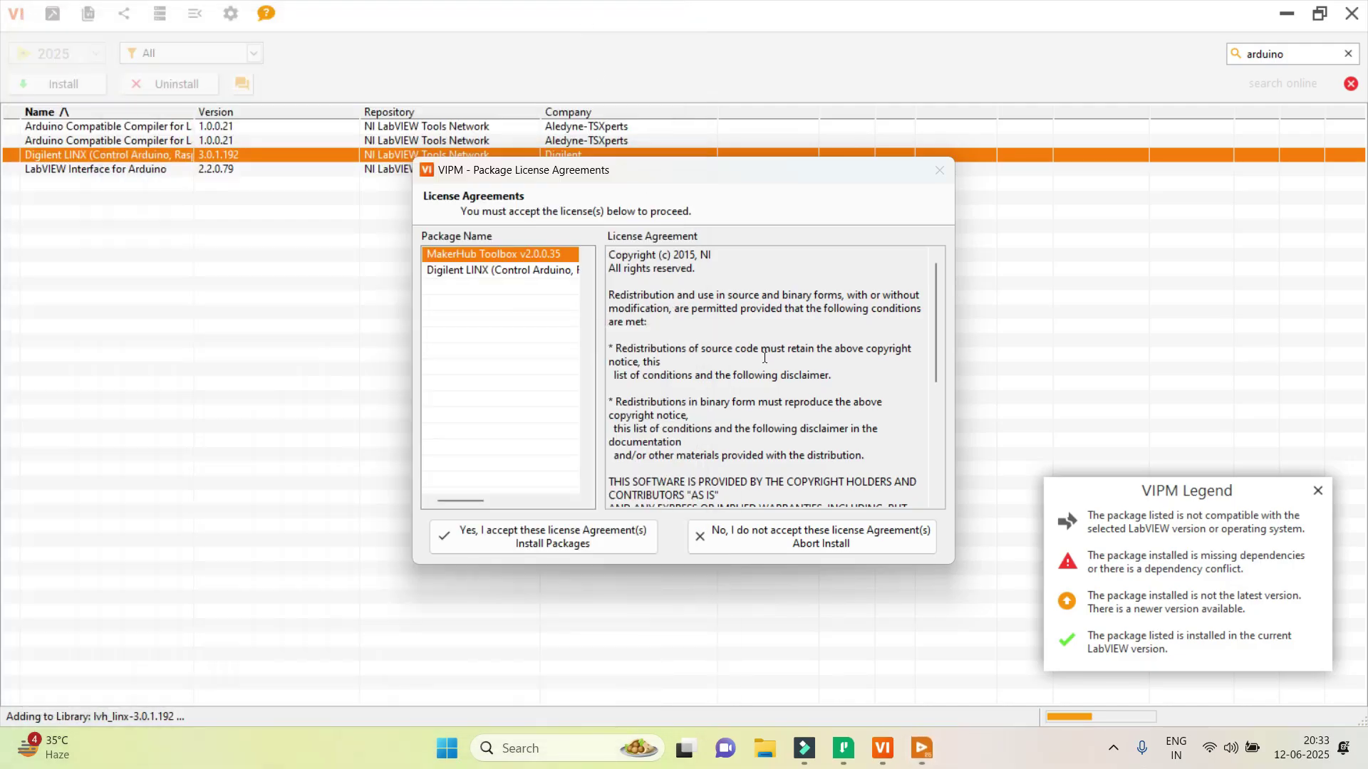
Accept the MakerHub Toolbox 2.0.0.35 and Digilent LINX 3.0.1.192 licence agreements and let installation finish.
click(500, 542)
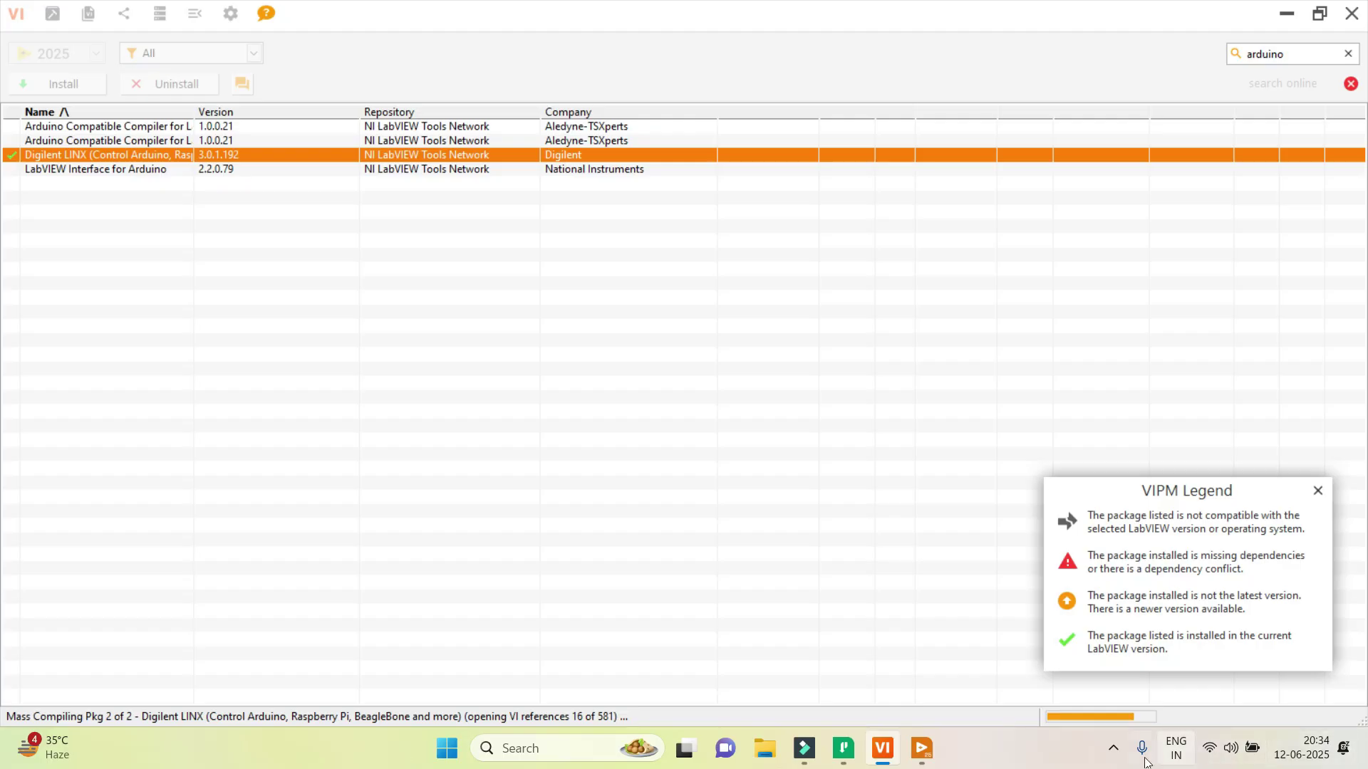
click(1112, 749)
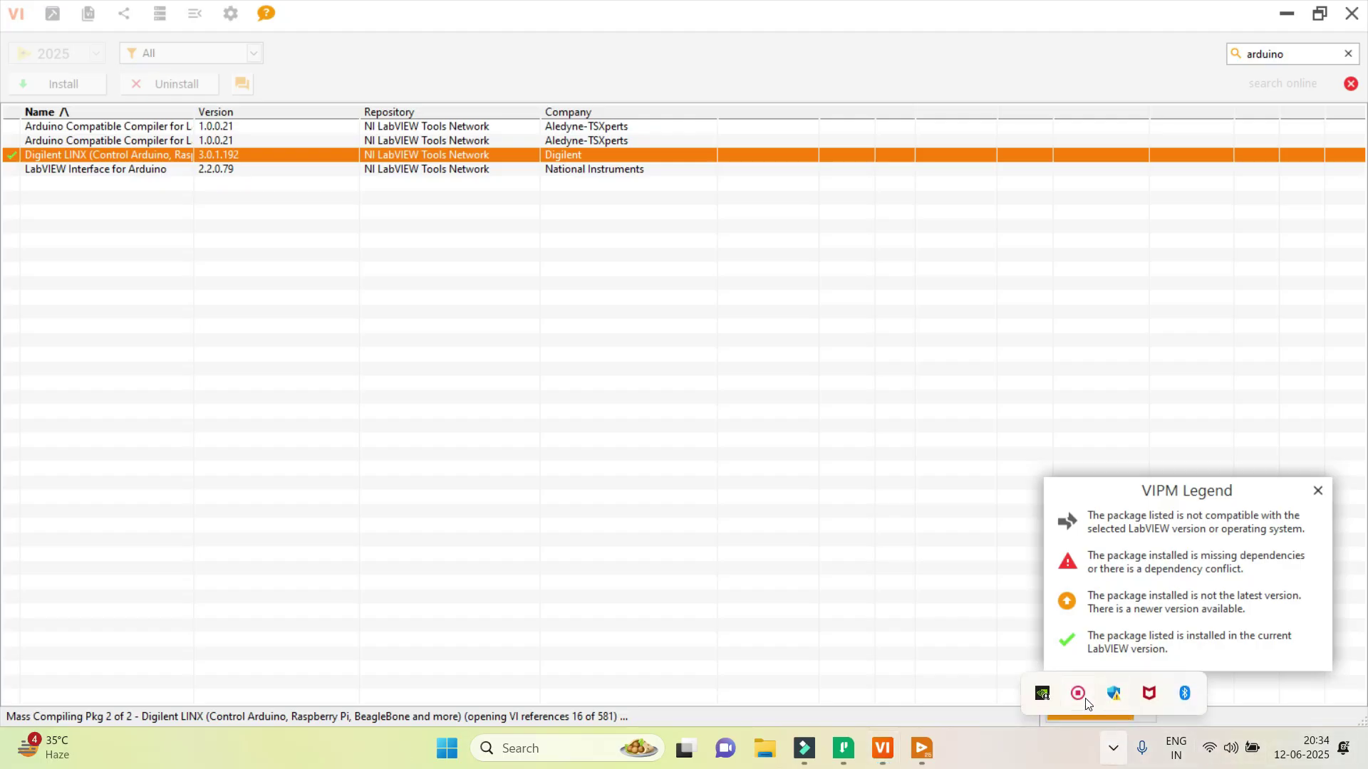
click(1094, 700)
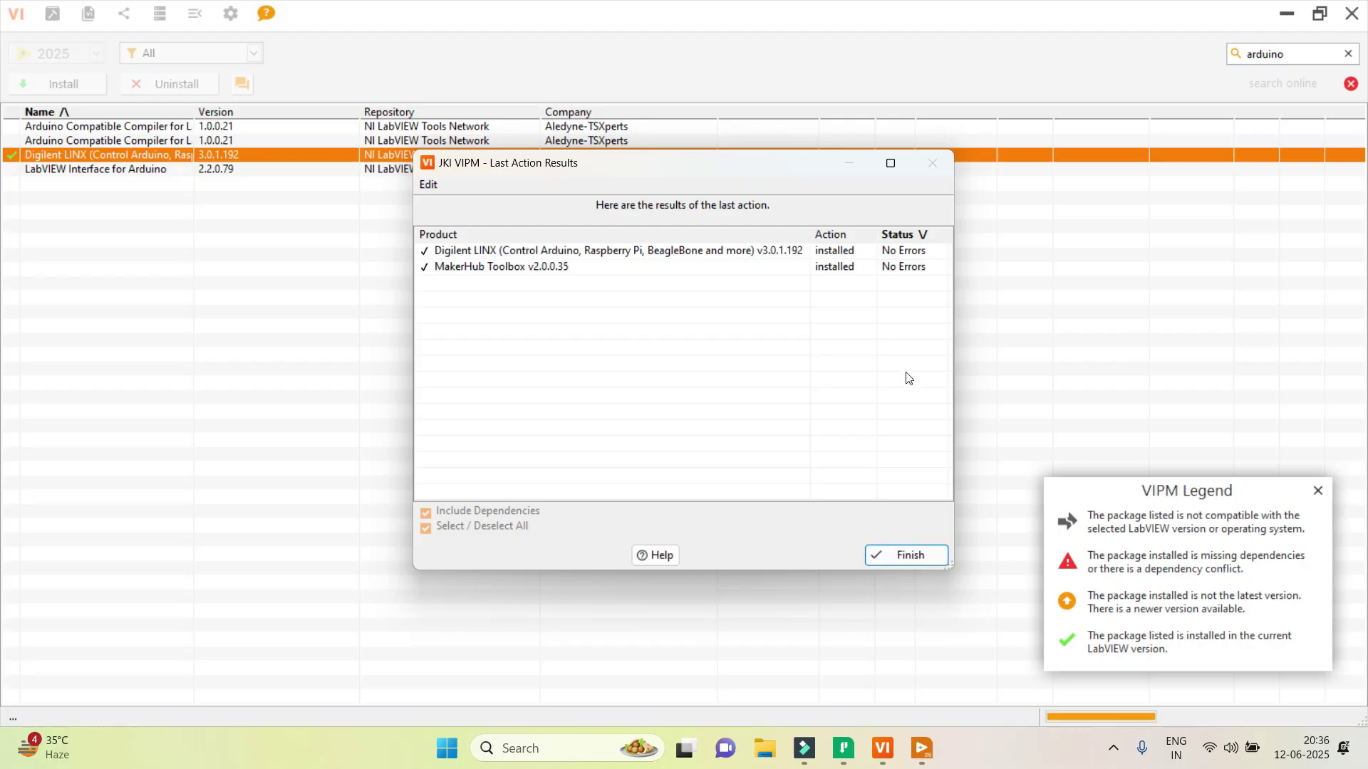
Close the install results, verify Digilent LINX is marked installed, and exit VI Package Manager.
click(908, 556)
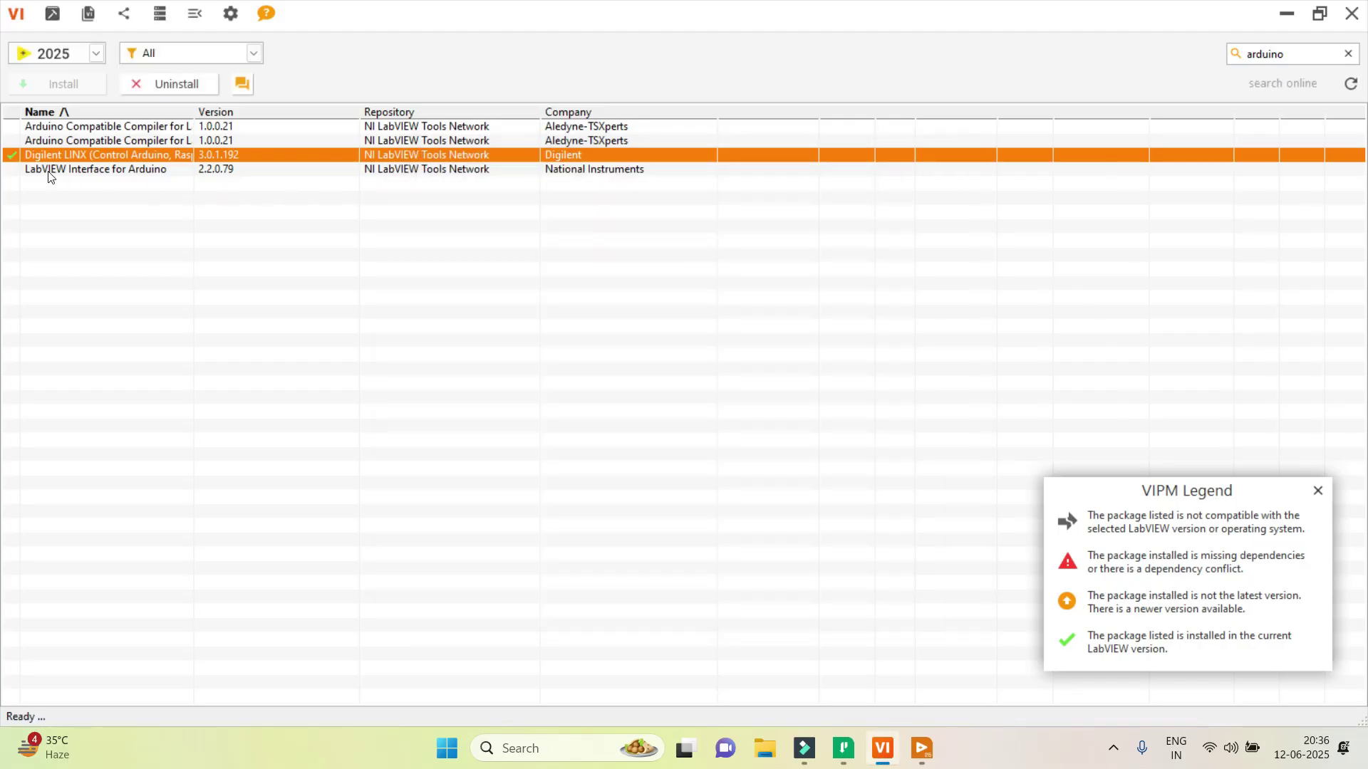
click(18, 181)
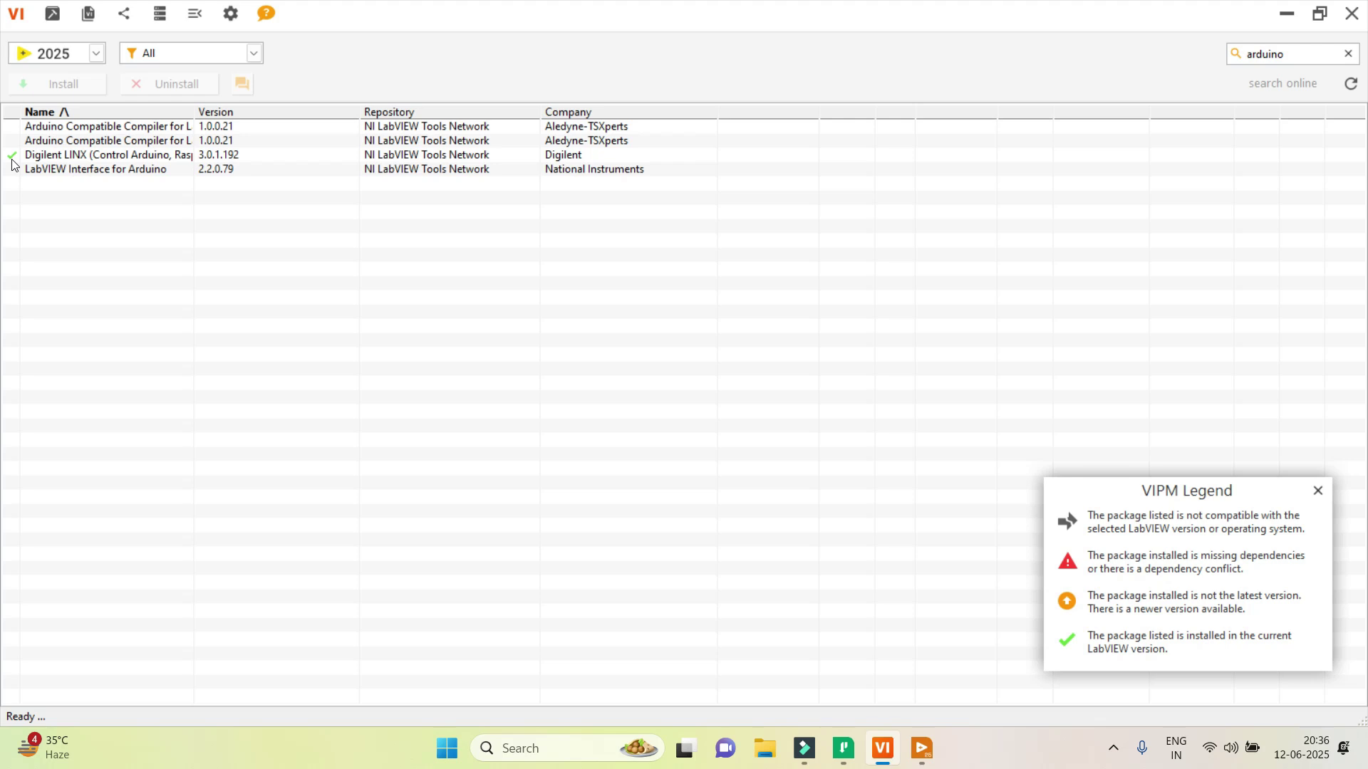
click(68, 174)
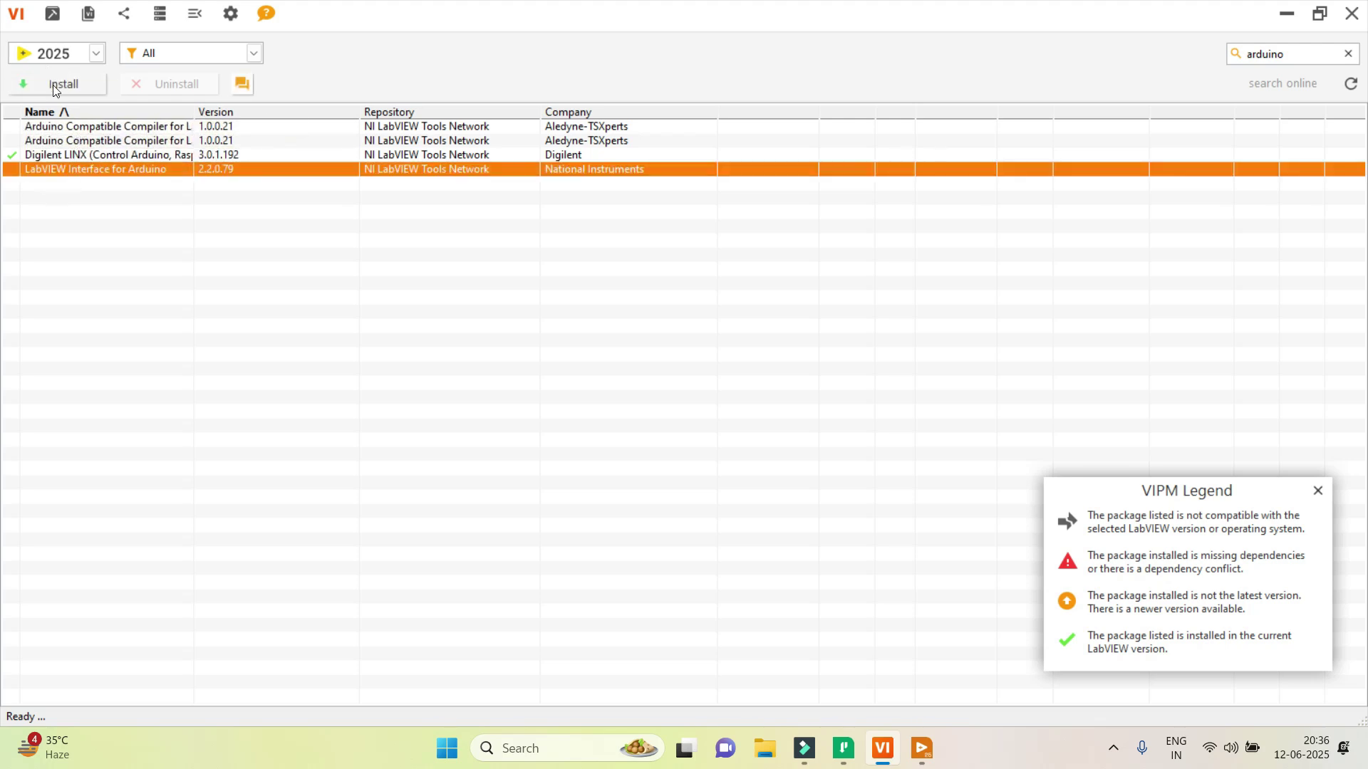
click(1351, 14)
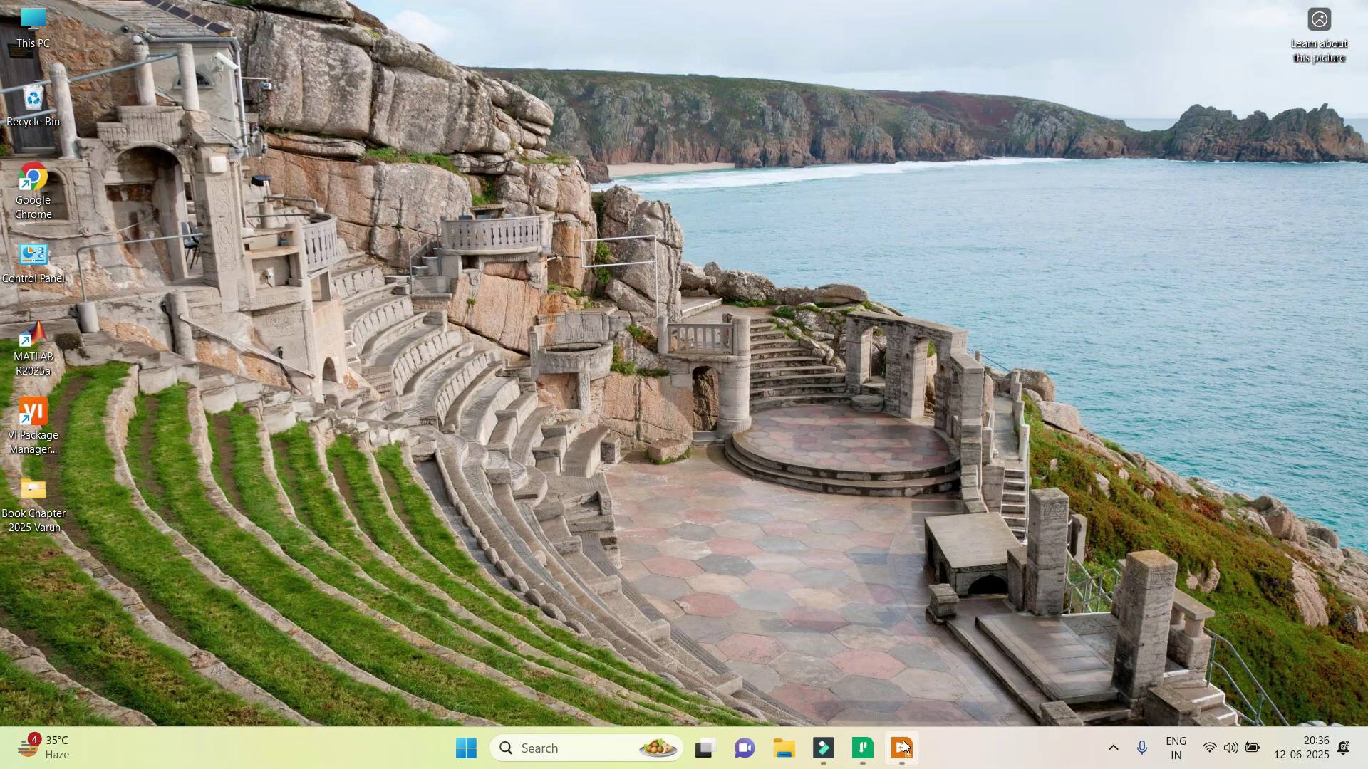
Restore Untitled 1 with its block diagram and check the expanded functions palette for MakerHub > LINX.
click(902, 744)
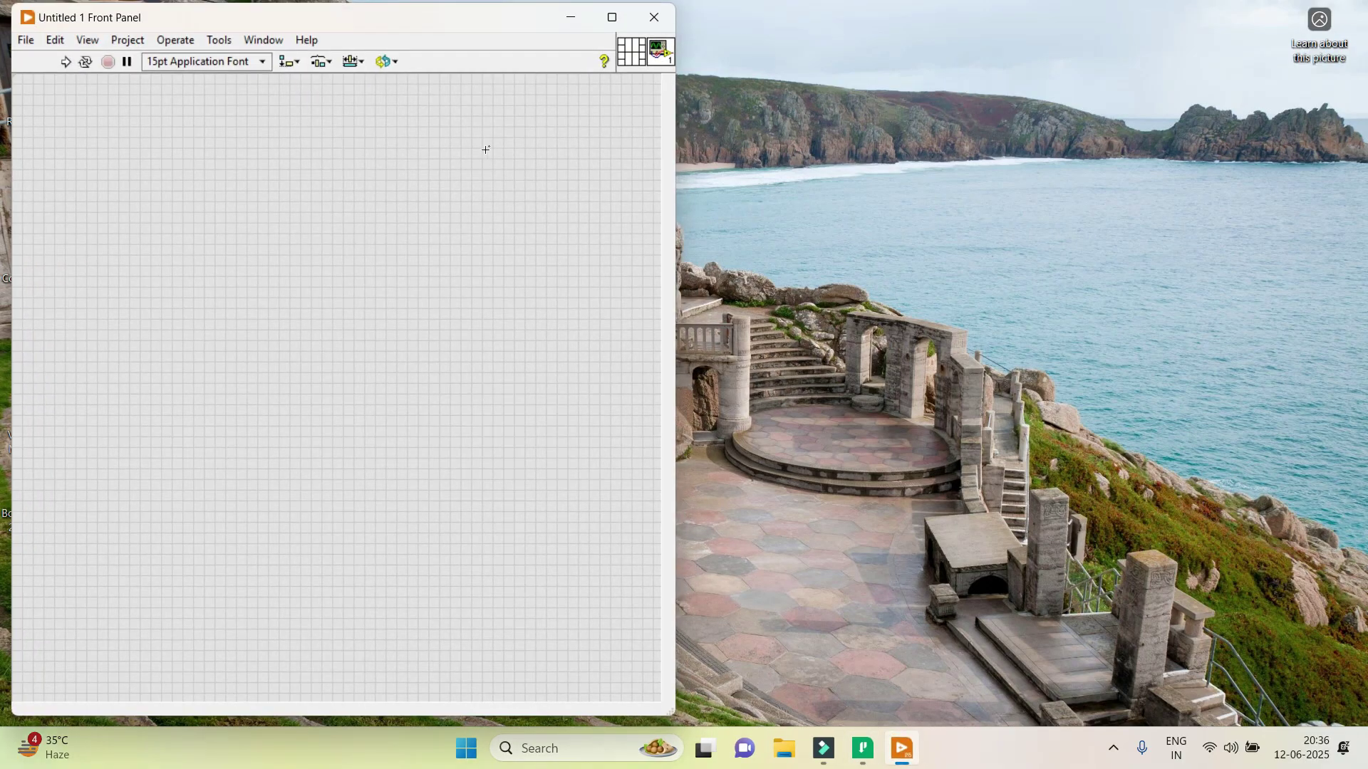
key(ctrl+e)
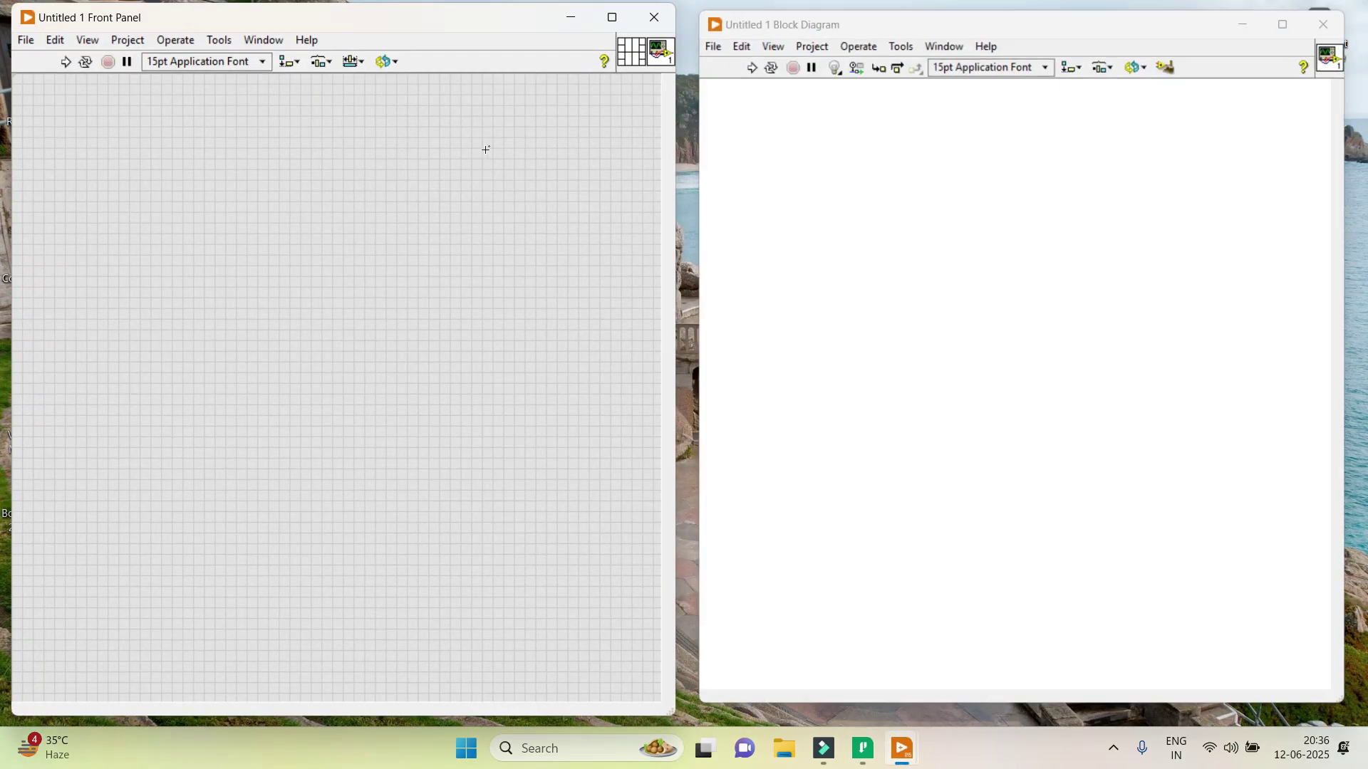
right_click(1097, 213)
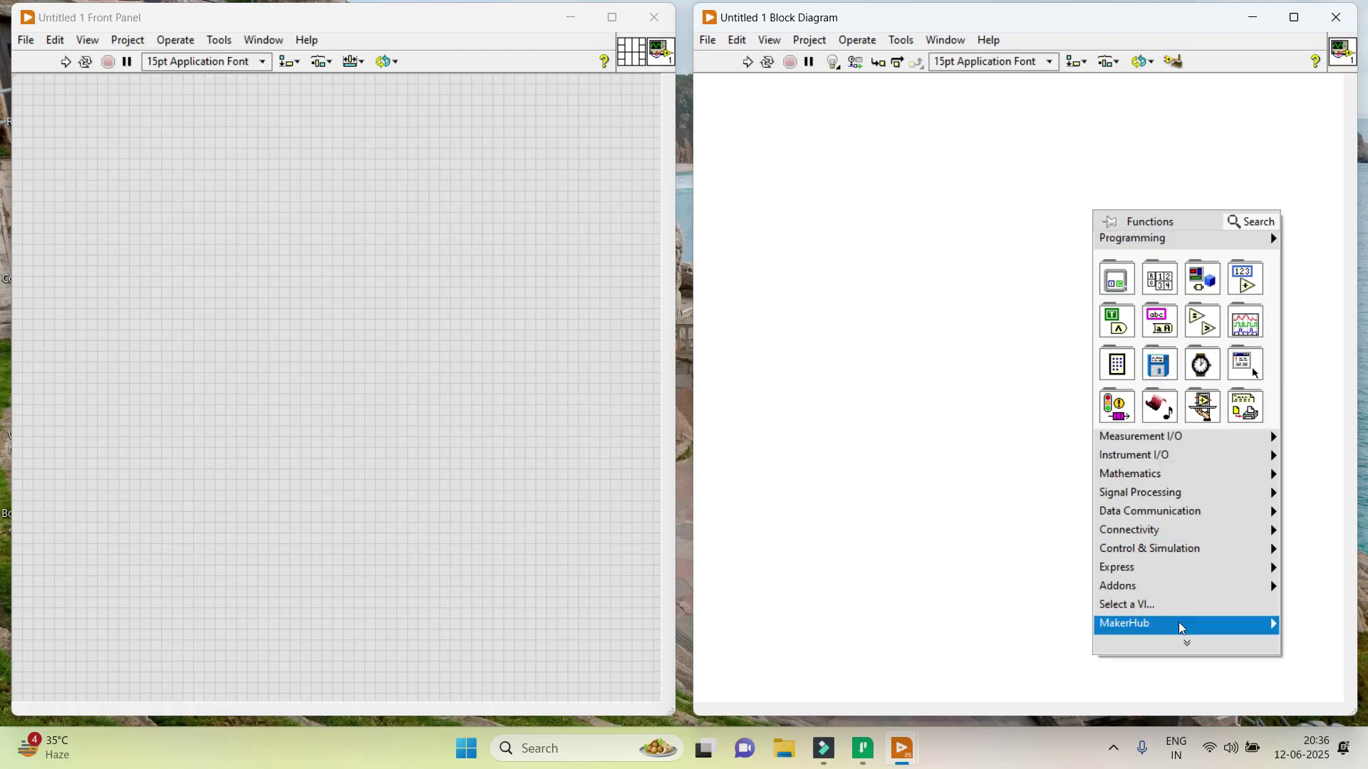
click(1184, 643)
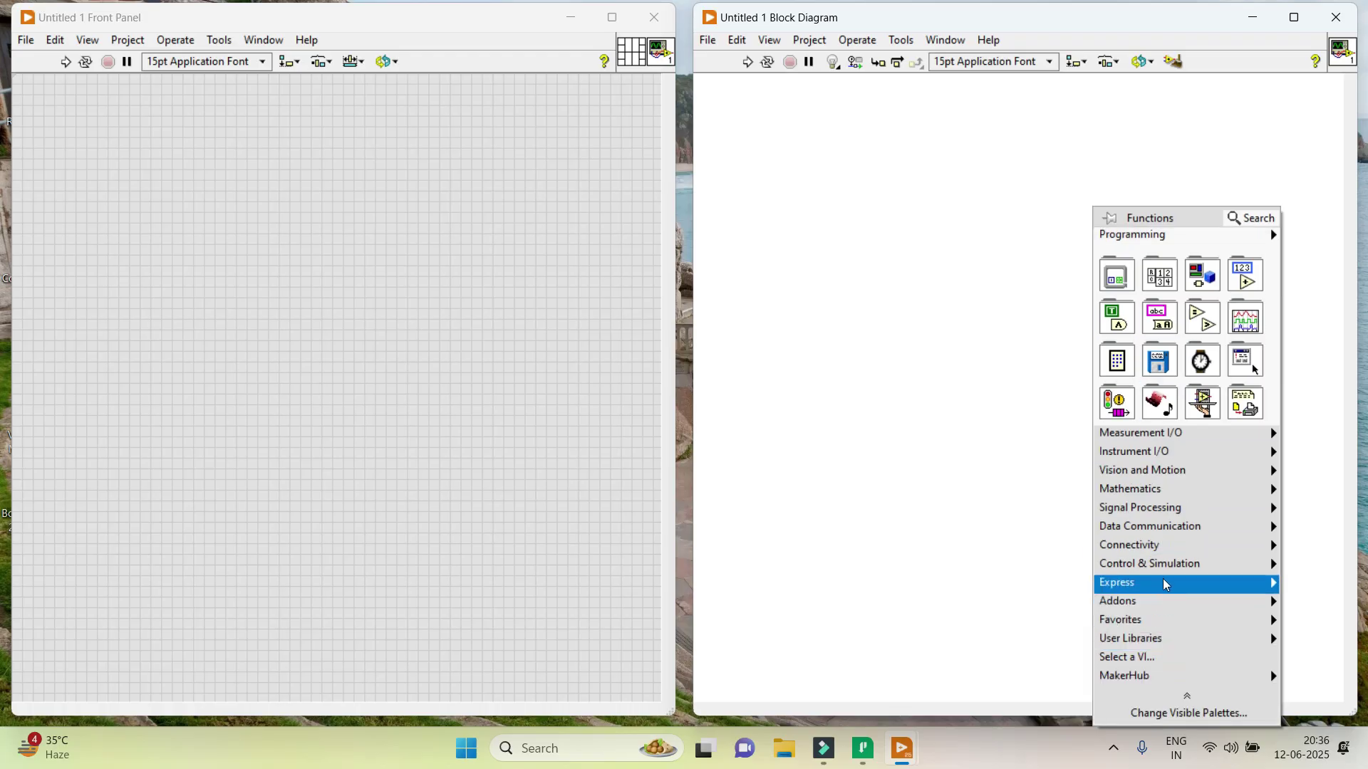
mouse_move(1132, 678)
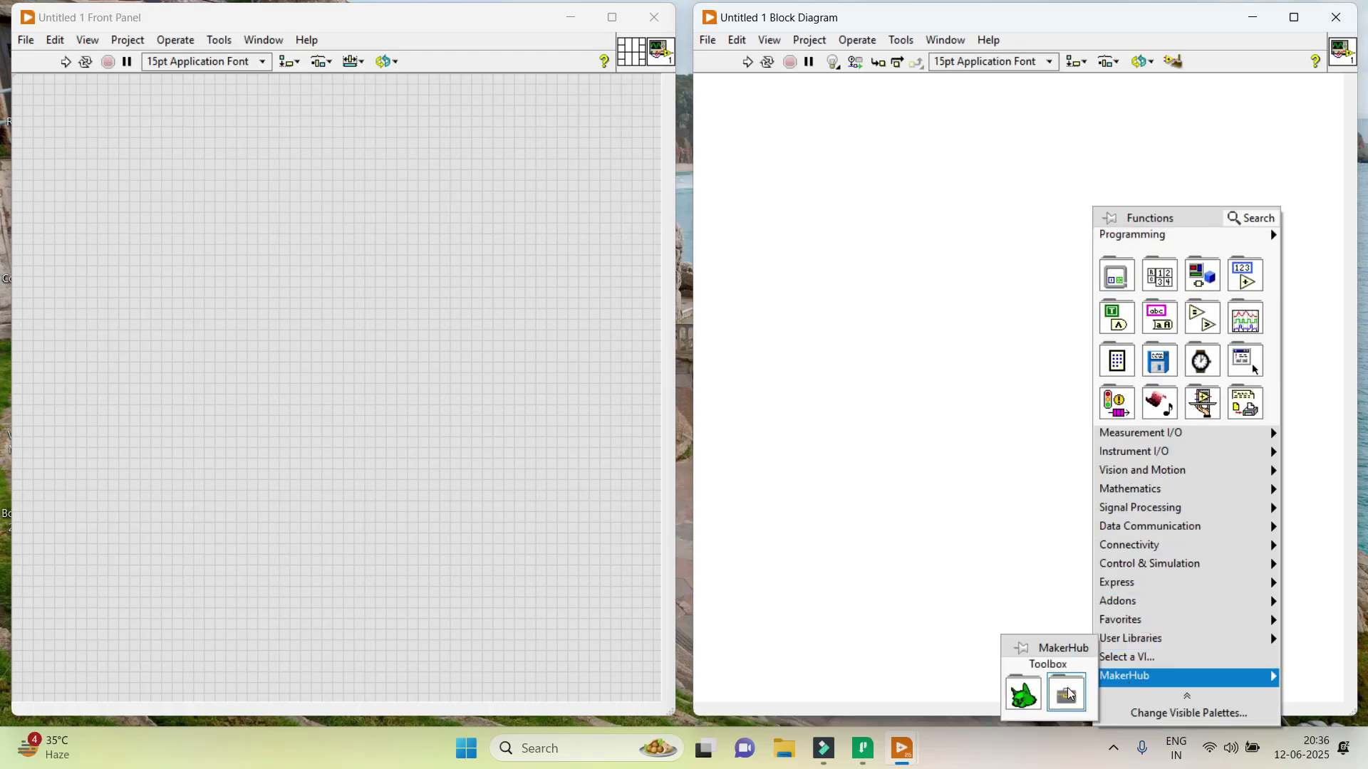
mouse_move(1035, 697)
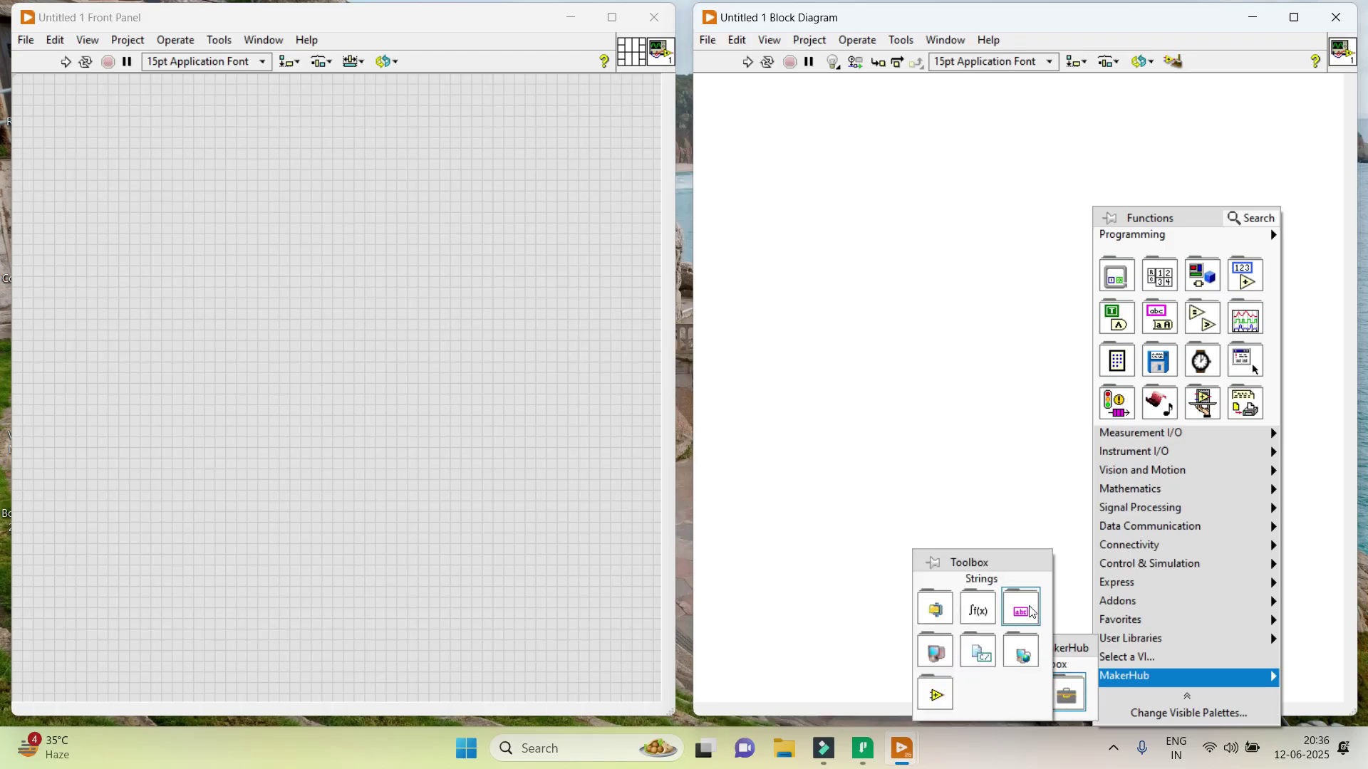
click(1026, 382)
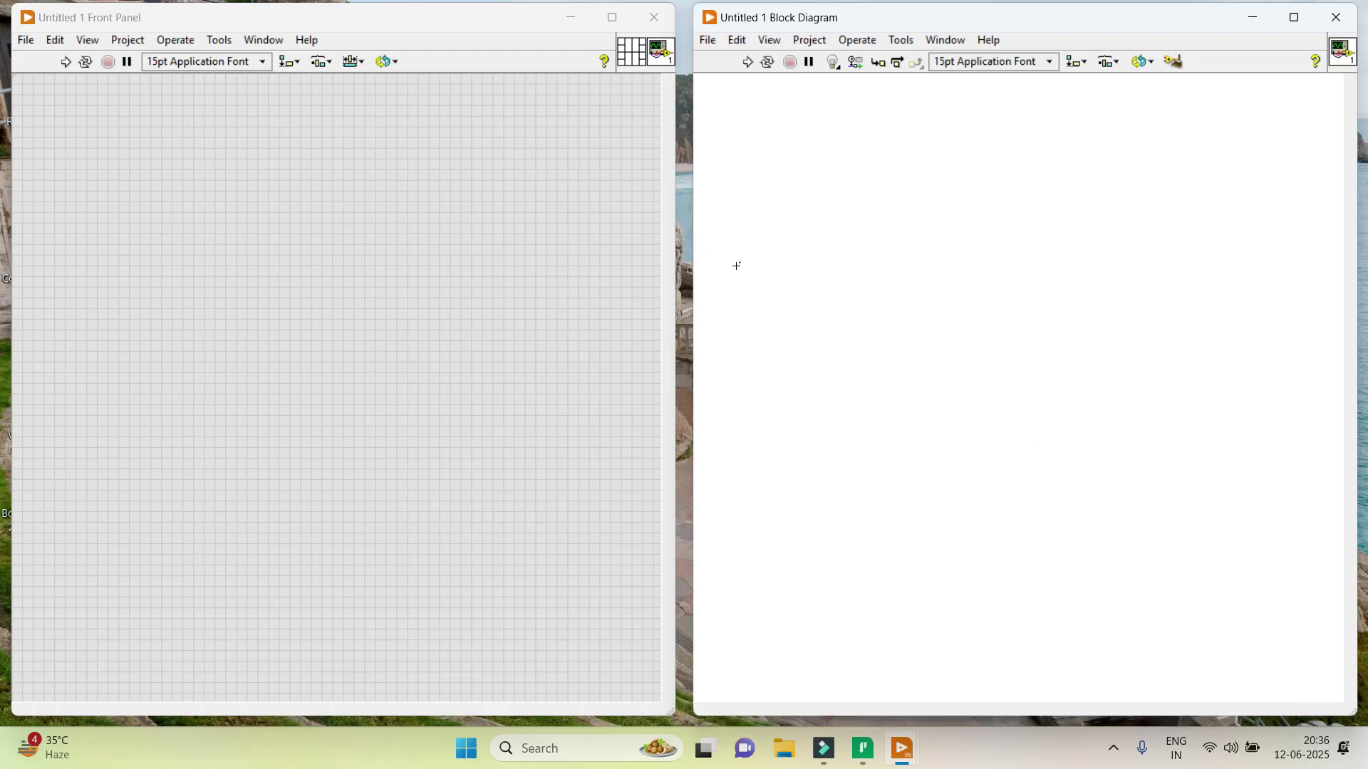